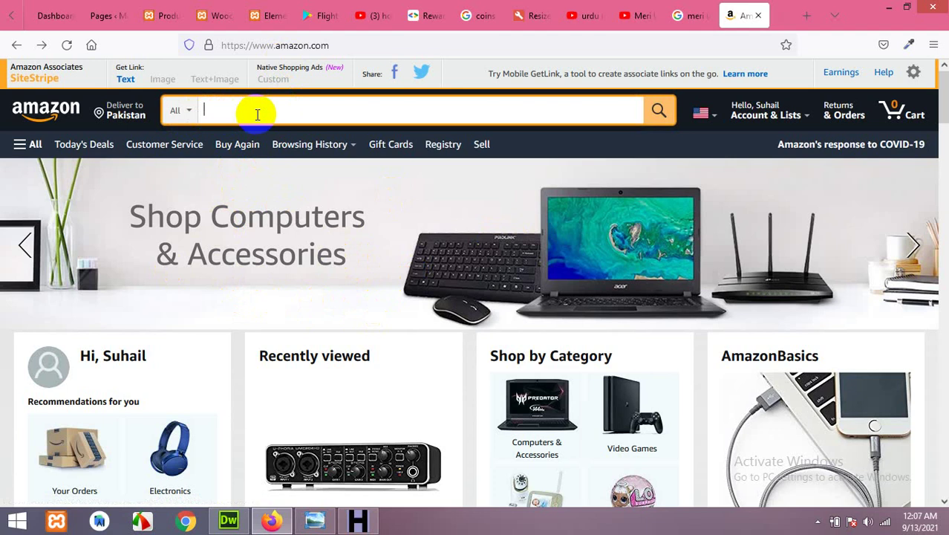
Step: Search Amazon for "gaming accessories" across all departments
type("aming acce")
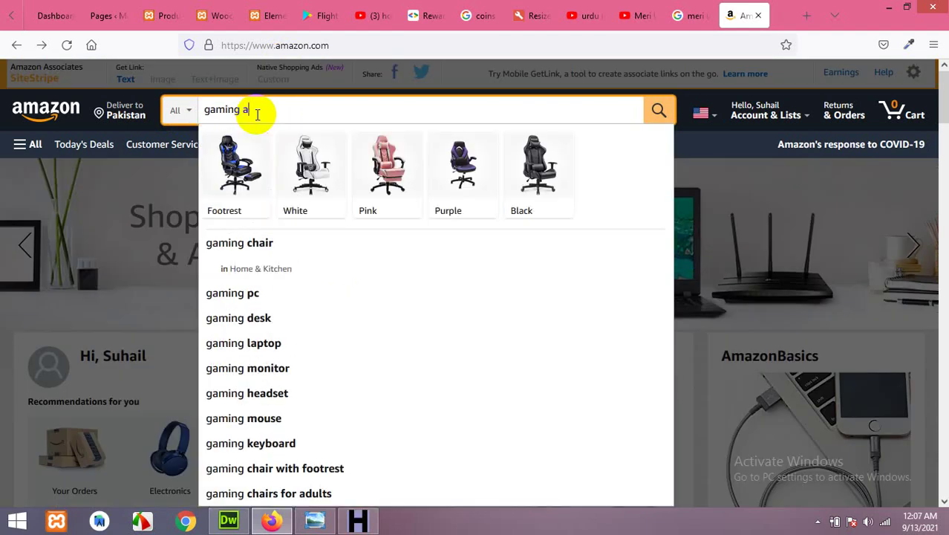
type("ssries")
key("Return")
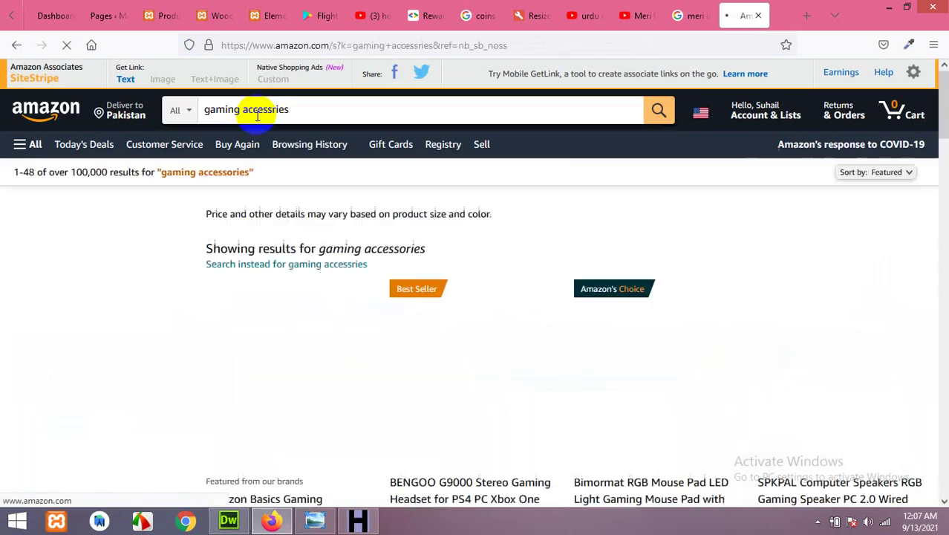
Step: Examine the products on the first page of gaming accessories results and open results page 2
scroll(449, 294, "down", 10)
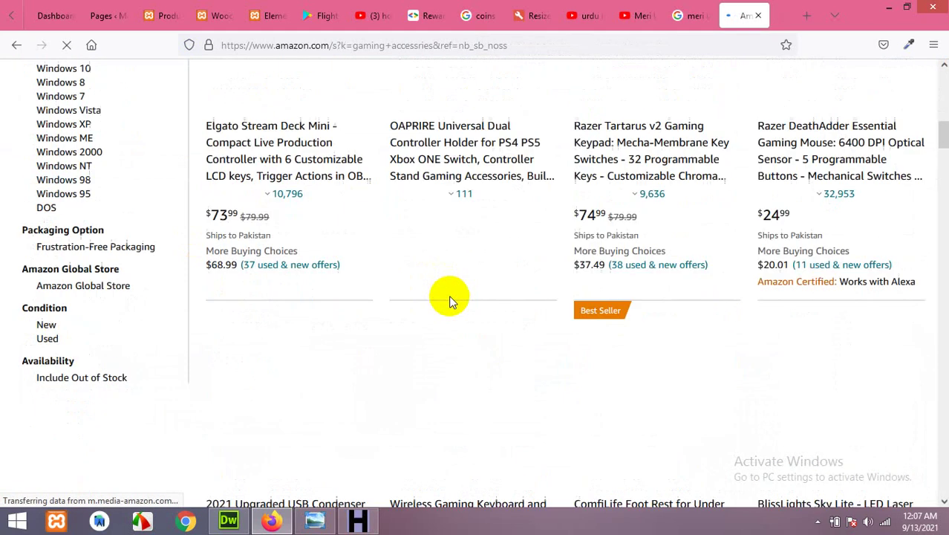
scroll(449, 303, "down", 3)
scroll(537, 297, "down", 6)
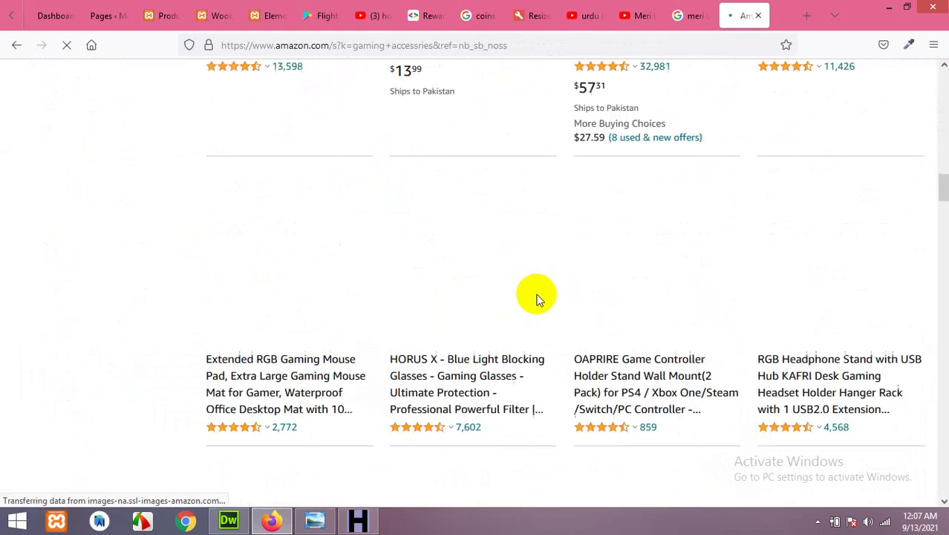
scroll(538, 303, "down", 15)
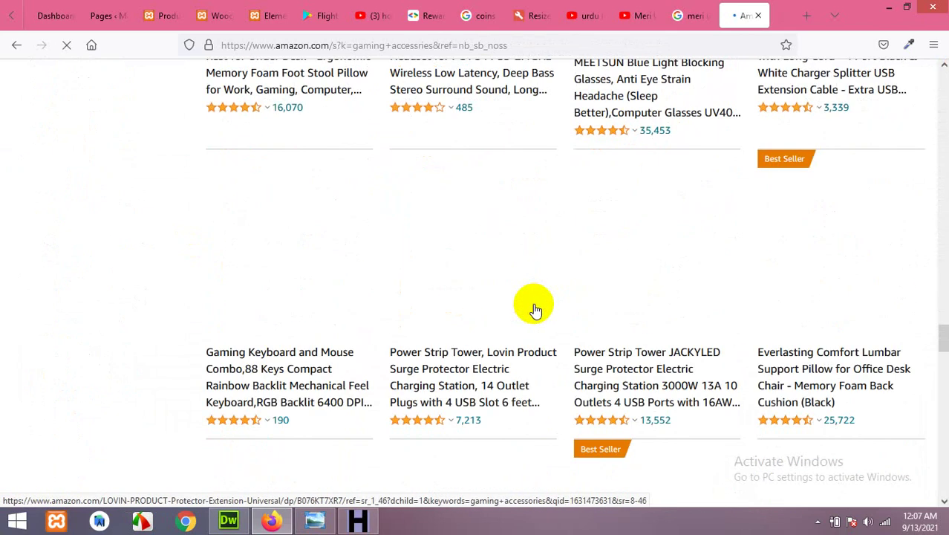
scroll(533, 304, "down", 10)
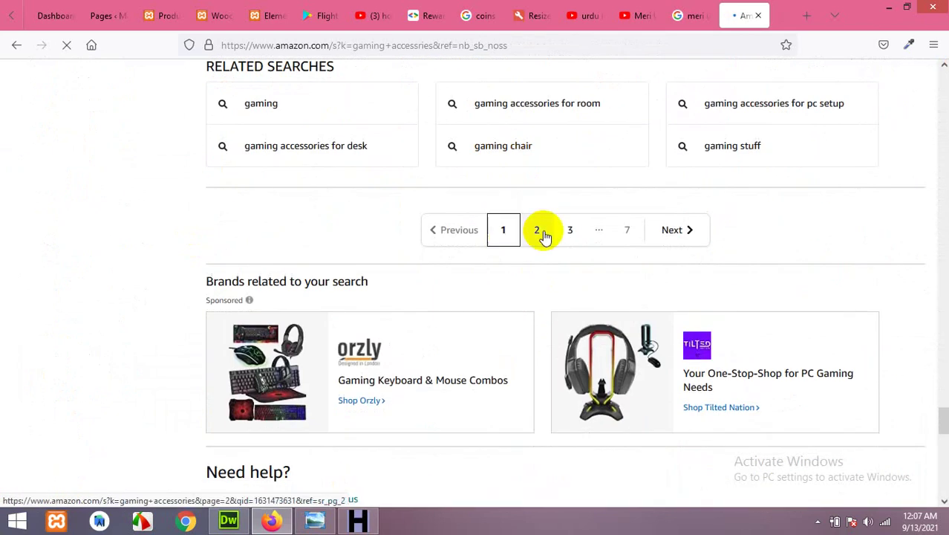
scroll(409, 233, "up", 6)
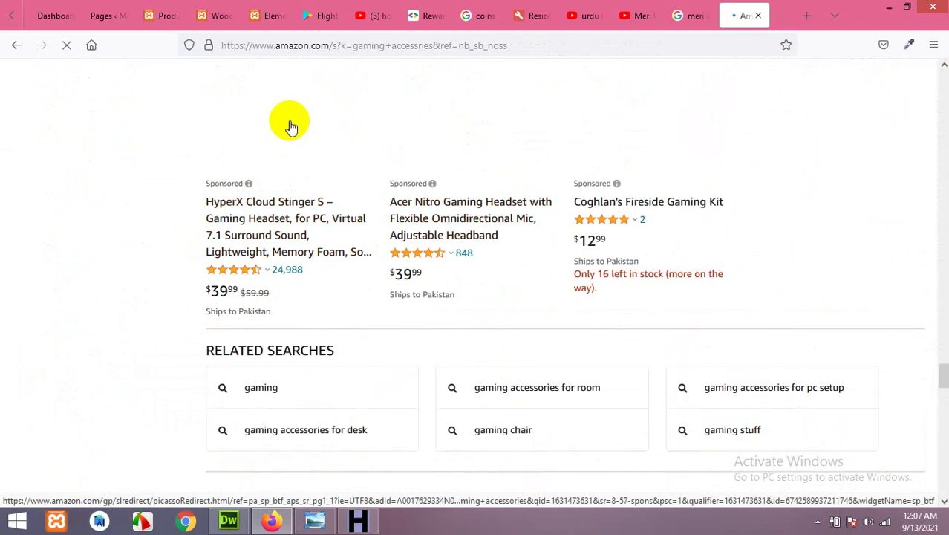
scroll(553, 257, "up", 4)
scroll(432, 250, "down", 3)
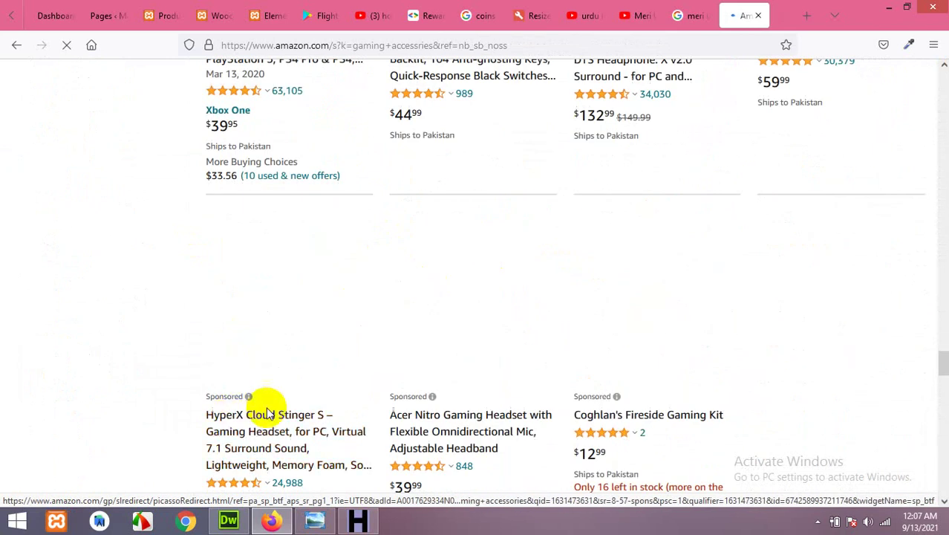
scroll(583, 429, "up", 10)
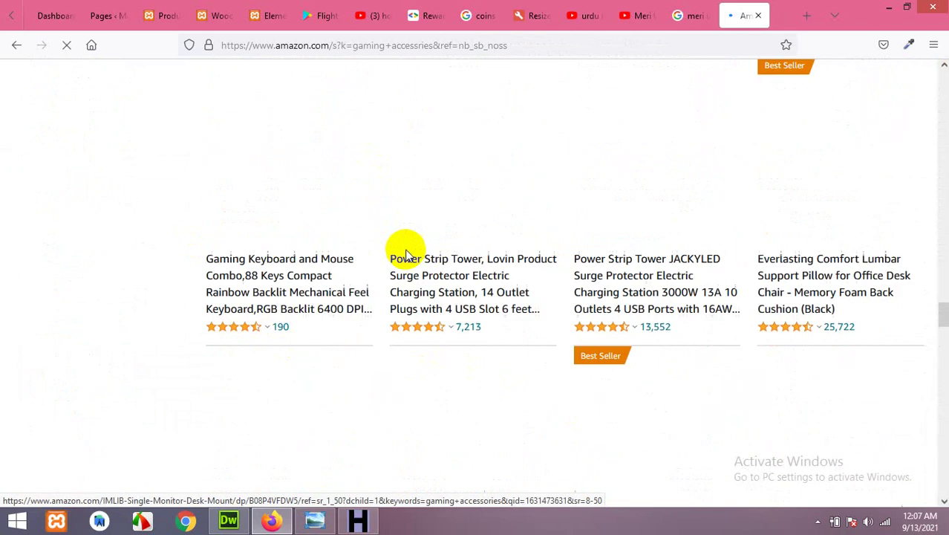
scroll(365, 267, "down", 10)
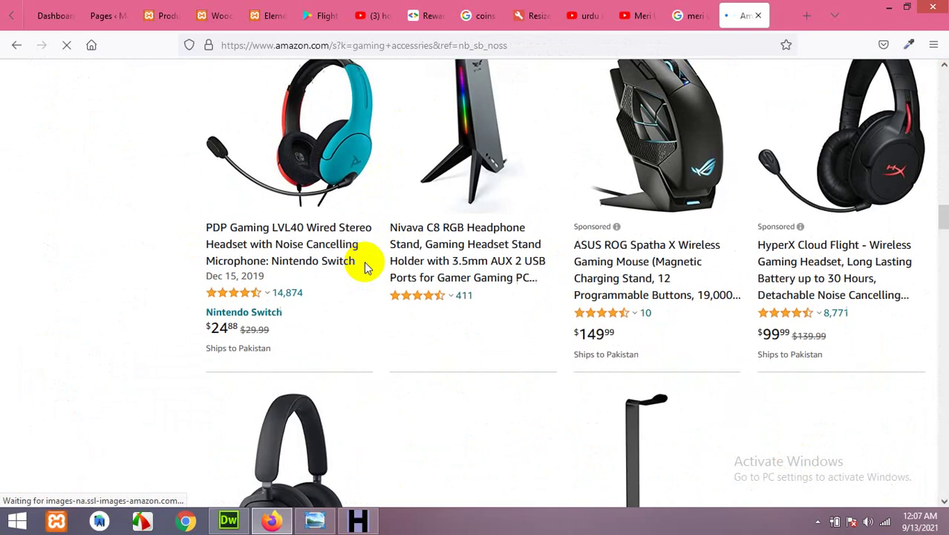
scroll(372, 283, "up", 10)
scroll(416, 312, "down", 15)
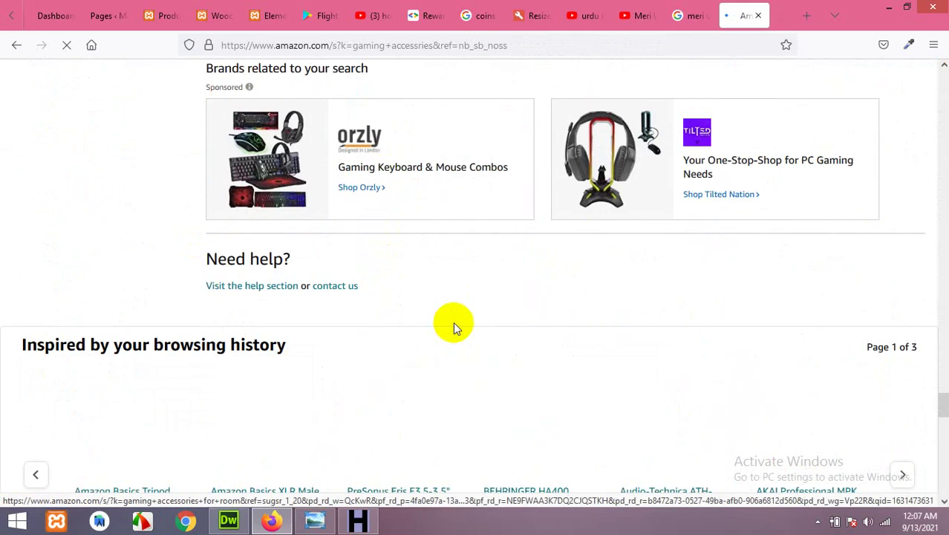
scroll(478, 289, "up", 3)
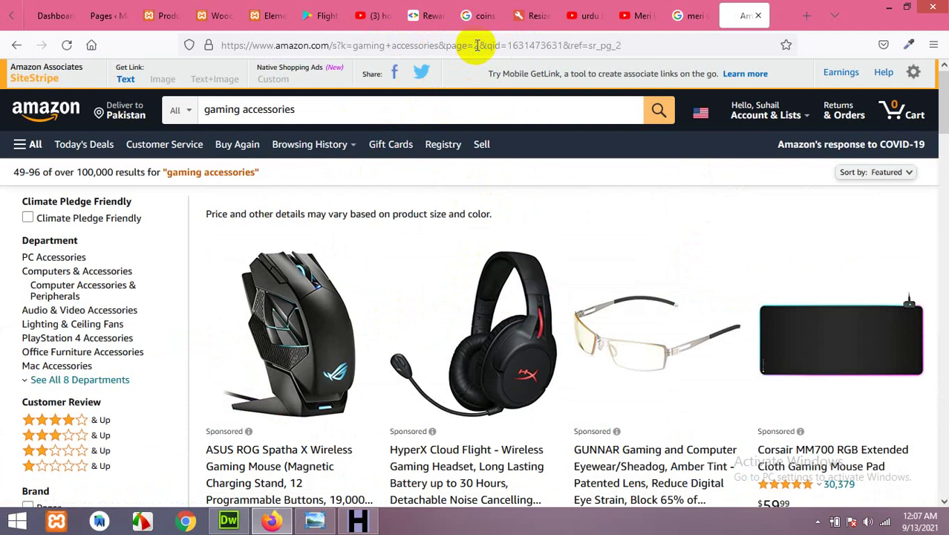
Step: Inspect the "&page=2" parameter in the results page's web address, and copy the whole address
left_click(478, 45)
left_click(481, 46)
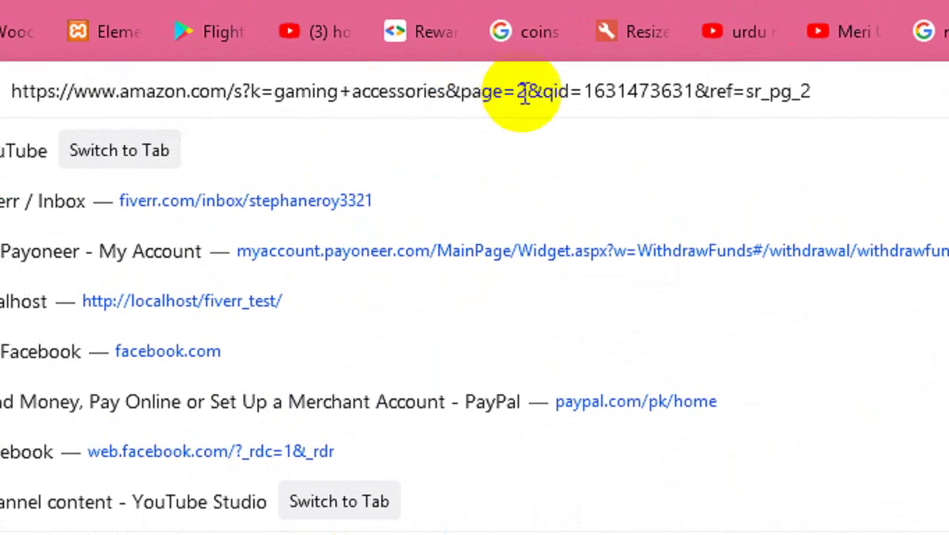
left_click_drag(526, 92, 461, 91)
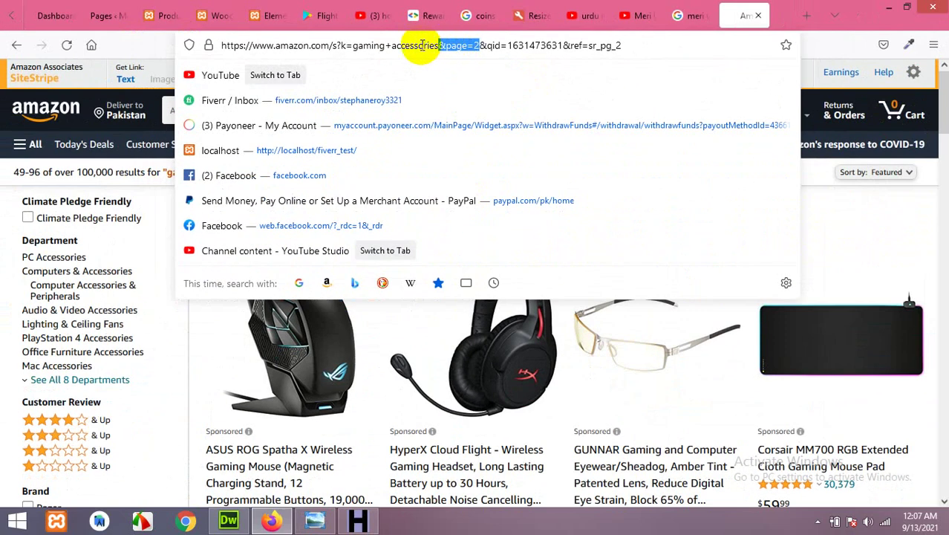
triple_click(414, 45)
right_click(414, 48)
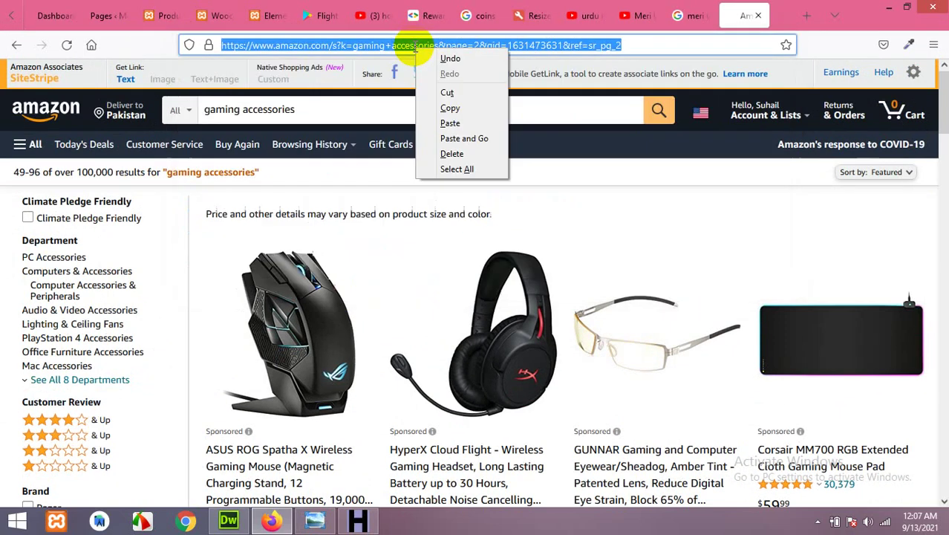
left_click(440, 109)
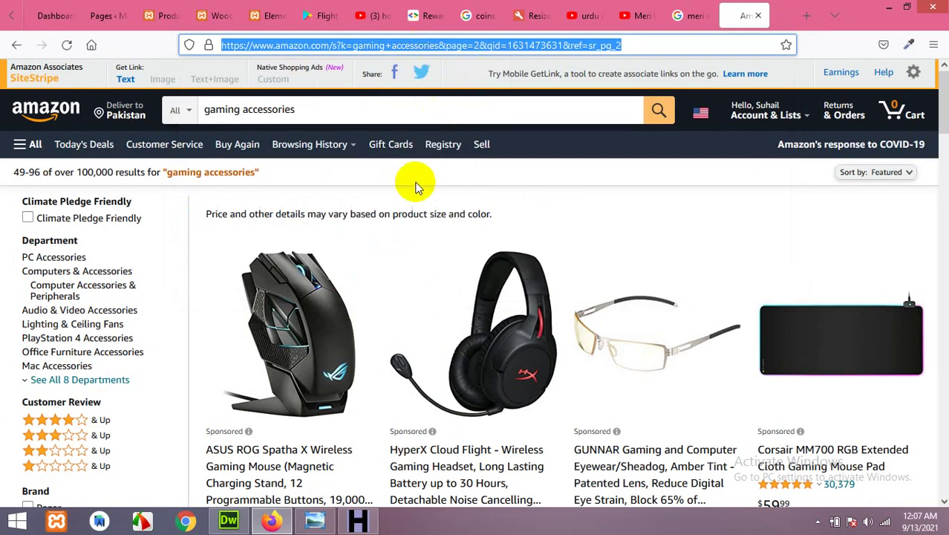
Step: Filter the gaming accessories results to customer reviews of 3 stars and up
scroll(120, 420, "down", 1)
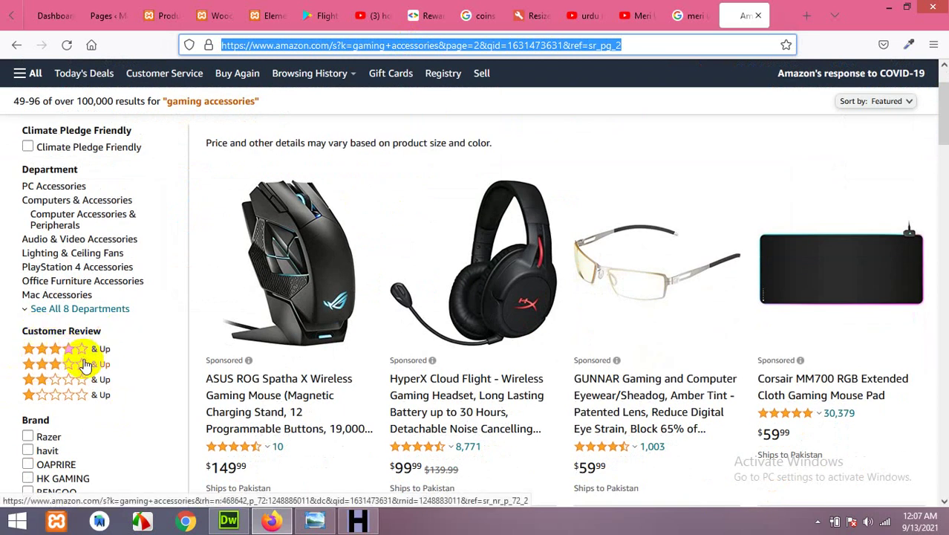
left_click(84, 369)
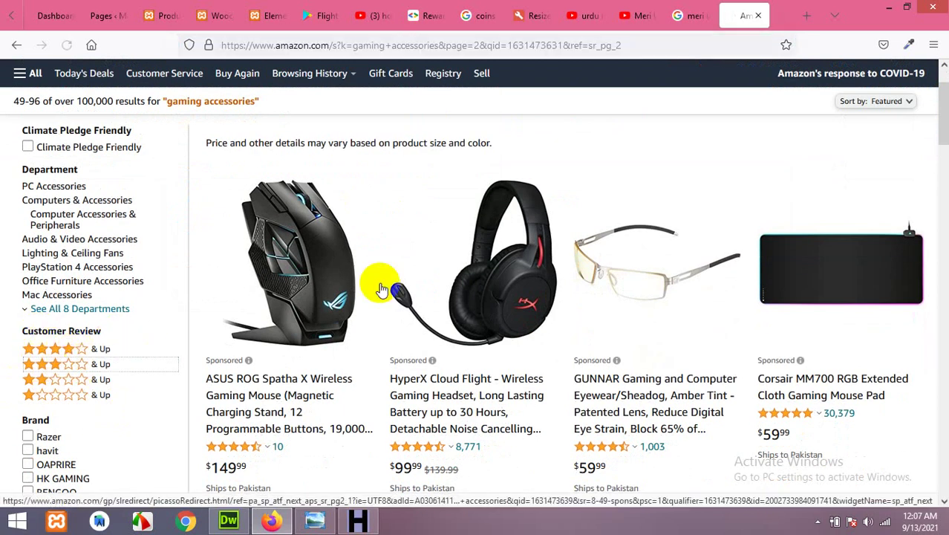
left_click(479, 289)
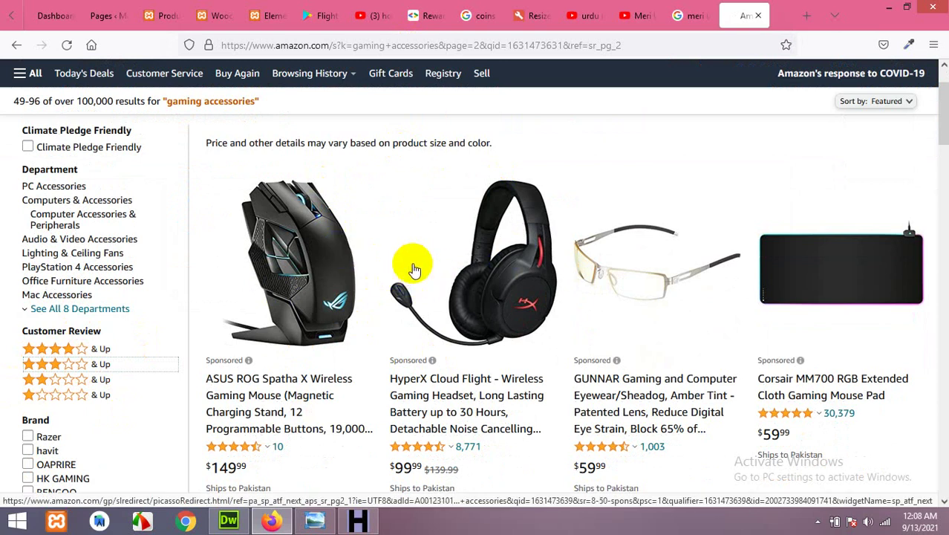
scroll(446, 310, "down", 8)
scroll(446, 312, "up", 6)
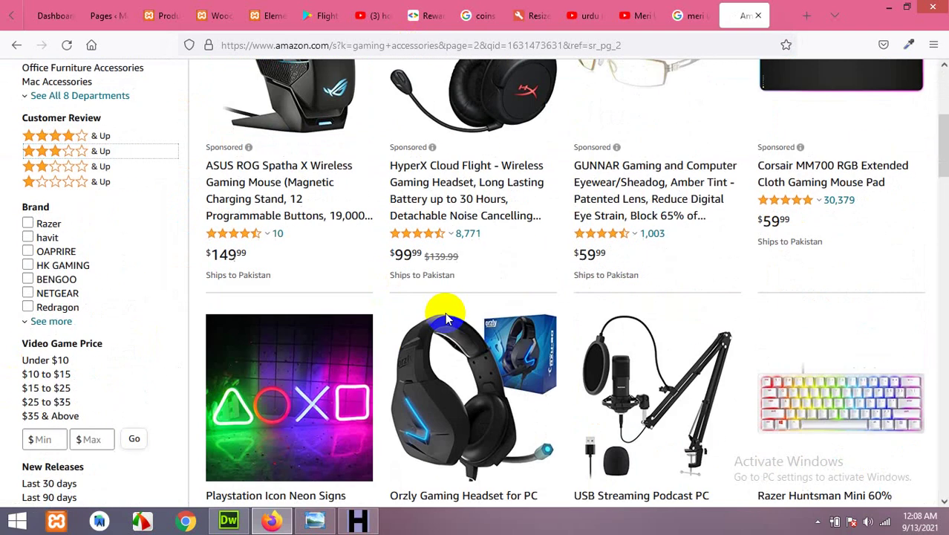
left_click(102, 222)
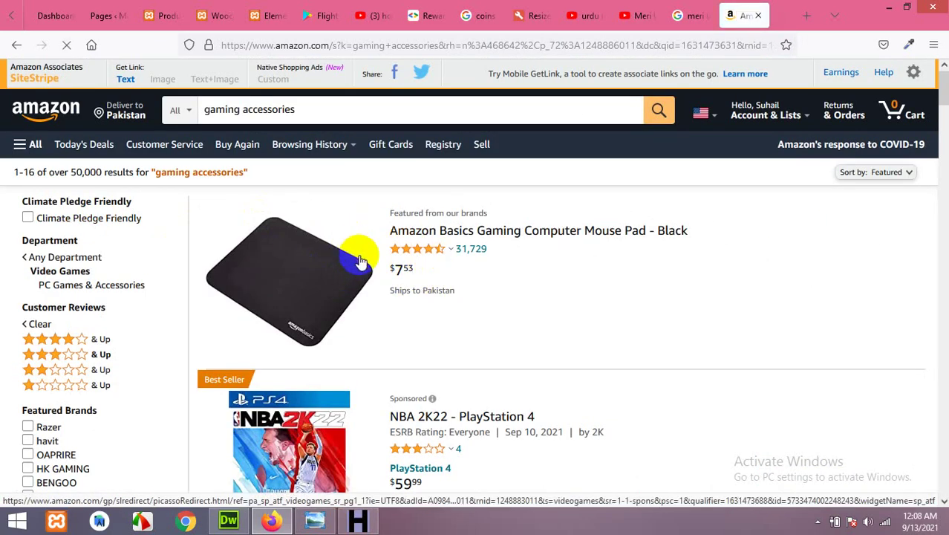
Step: Open page 2 of the filtered gaming accessories results
scroll(386, 267, "down", 1)
scroll(449, 272, "down", 20)
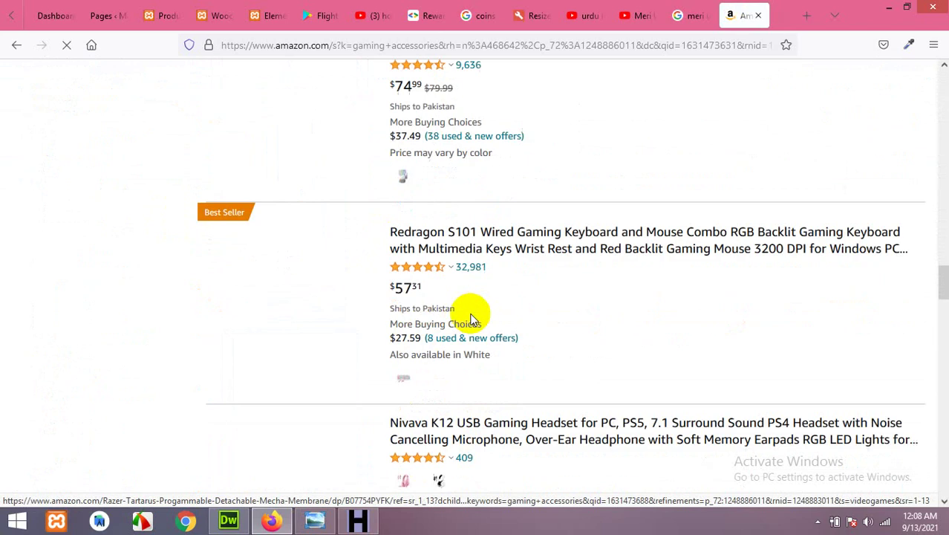
scroll(488, 320, "down", 20)
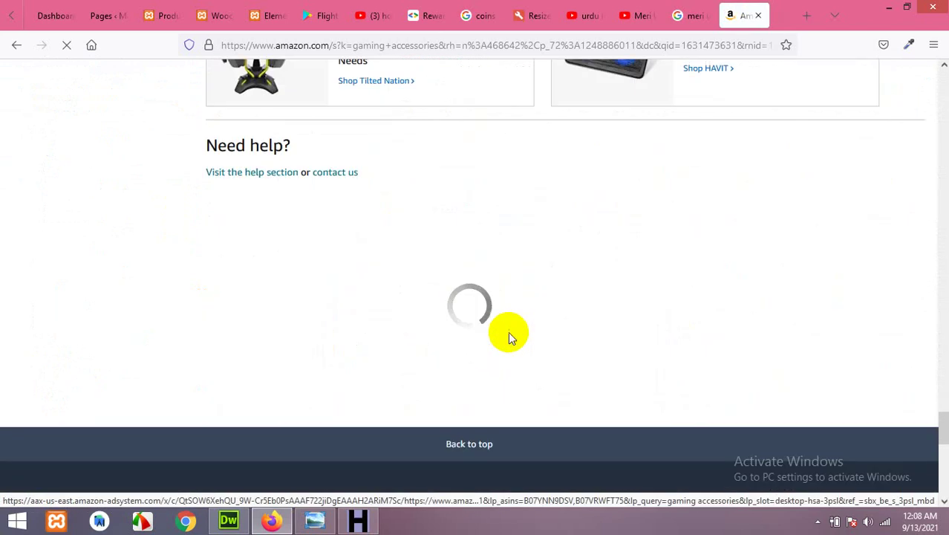
scroll(508, 331, "up", 5)
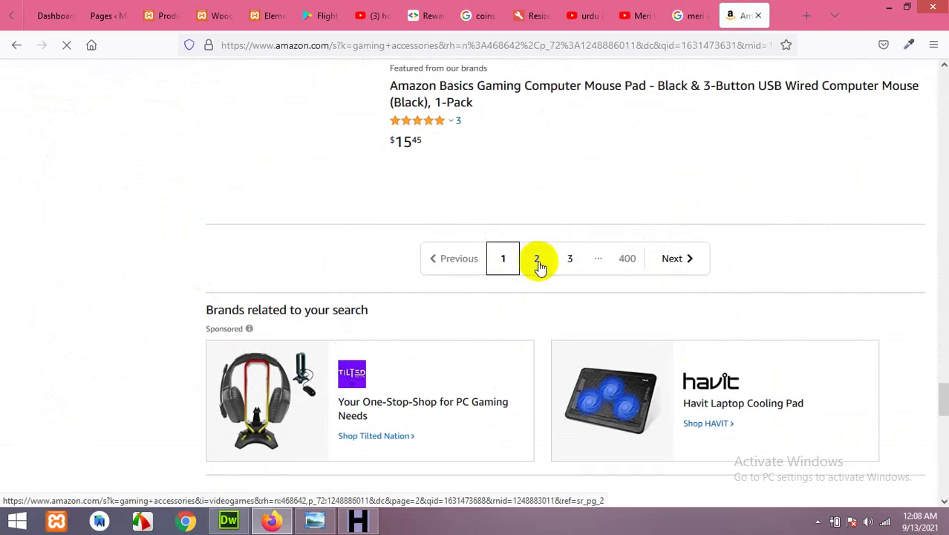
left_click(537, 260)
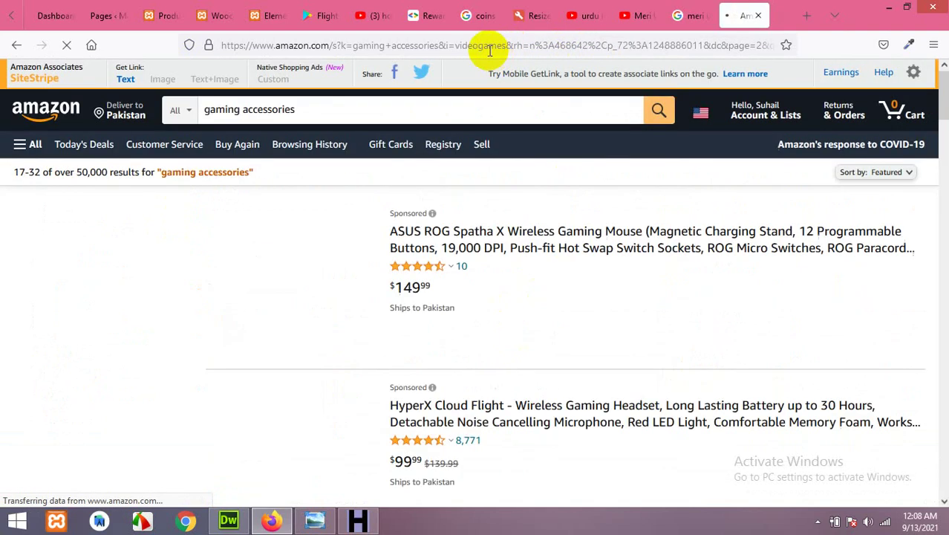
Step: Copy the full web address of the second page of filtered results
left_click(733, 46)
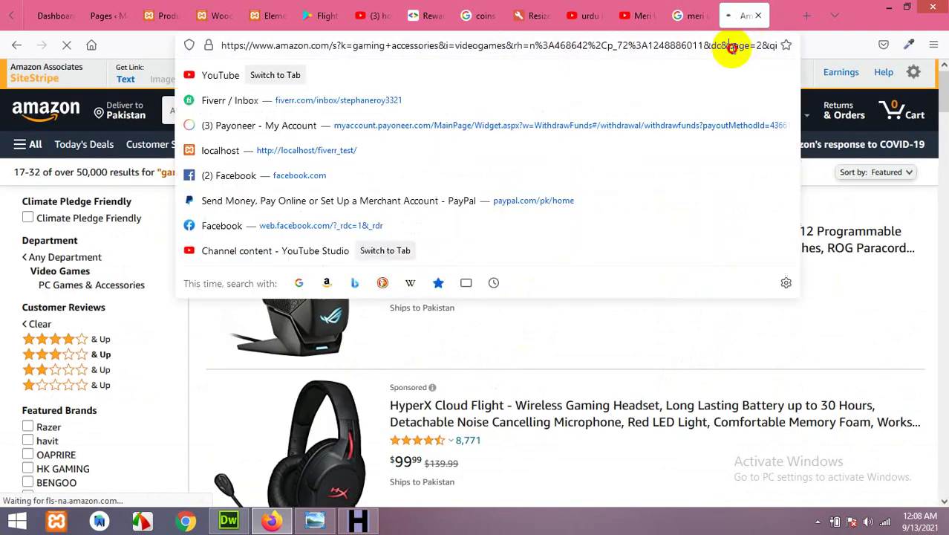
triple_click(629, 45)
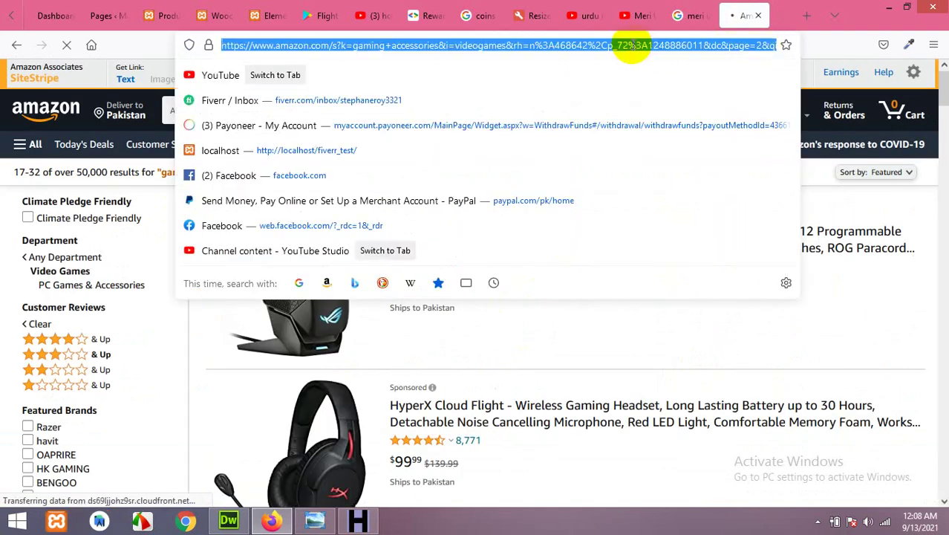
right_click(633, 46)
left_click(668, 106)
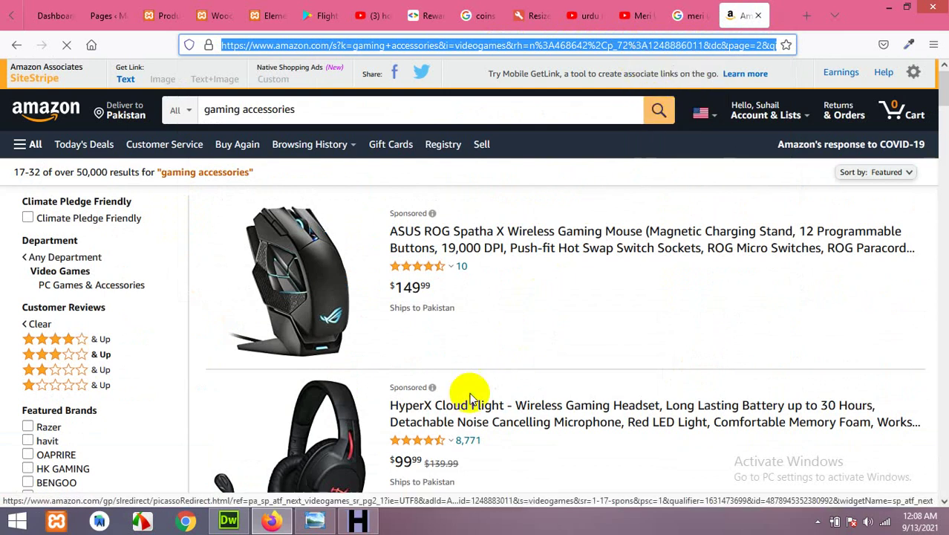
Step: Switch to Chrome and open the Chrome Web Store from the extensions management page
left_click(182, 524)
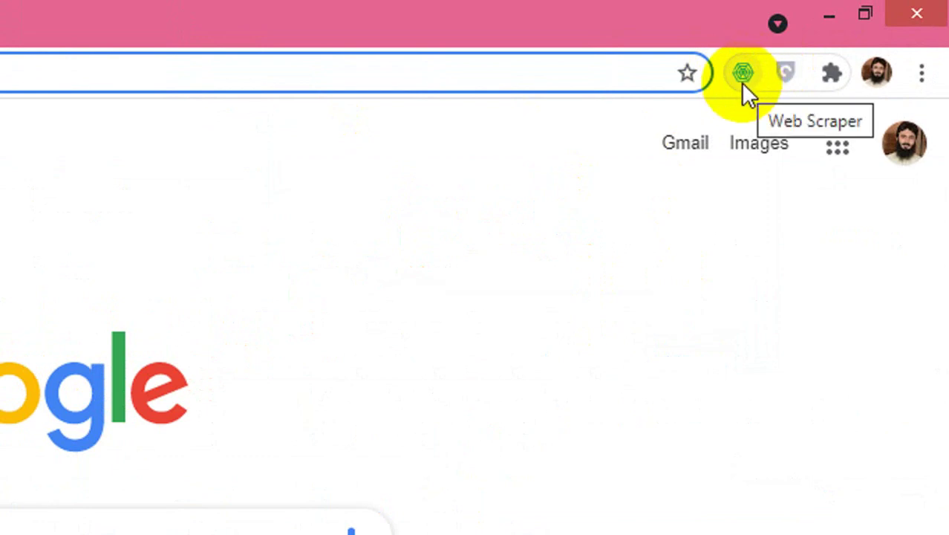
left_click(922, 72)
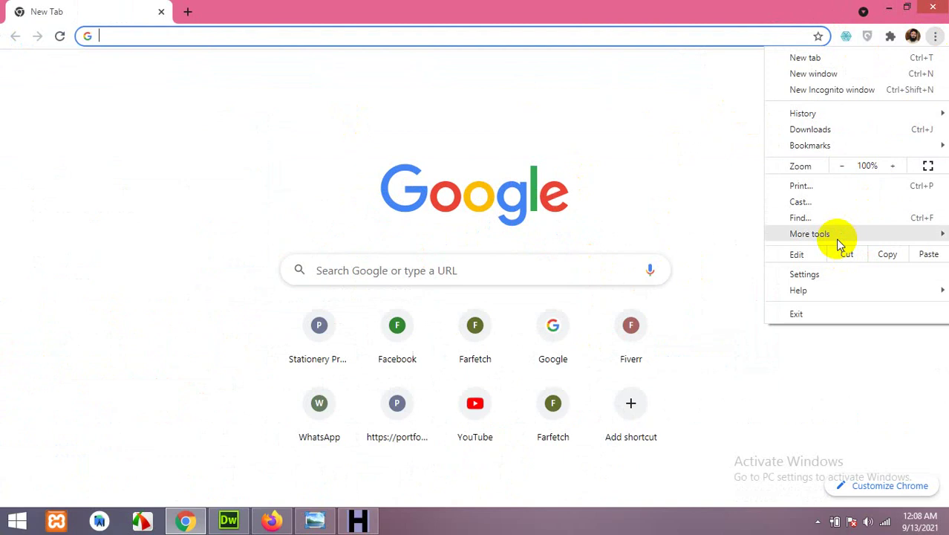
mouse_move(838, 239)
left_click(647, 308)
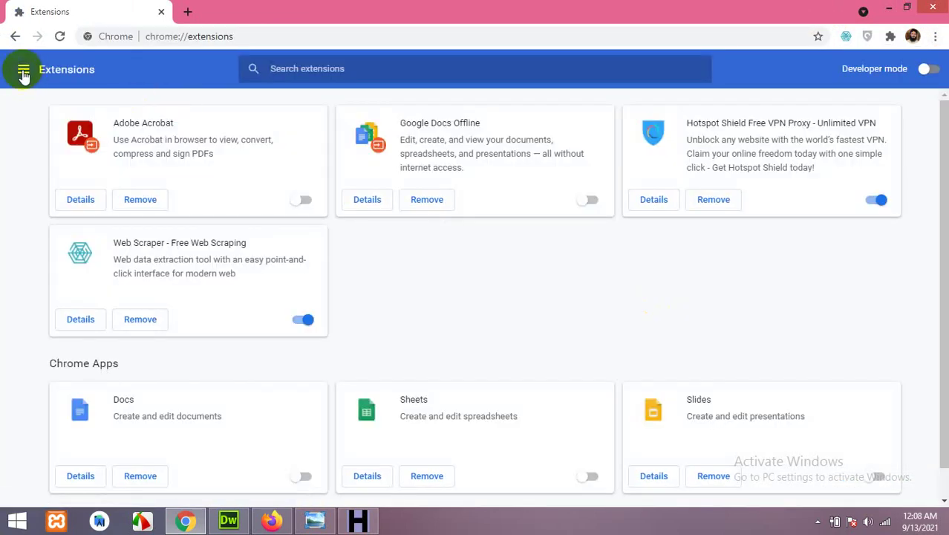
left_click(23, 72)
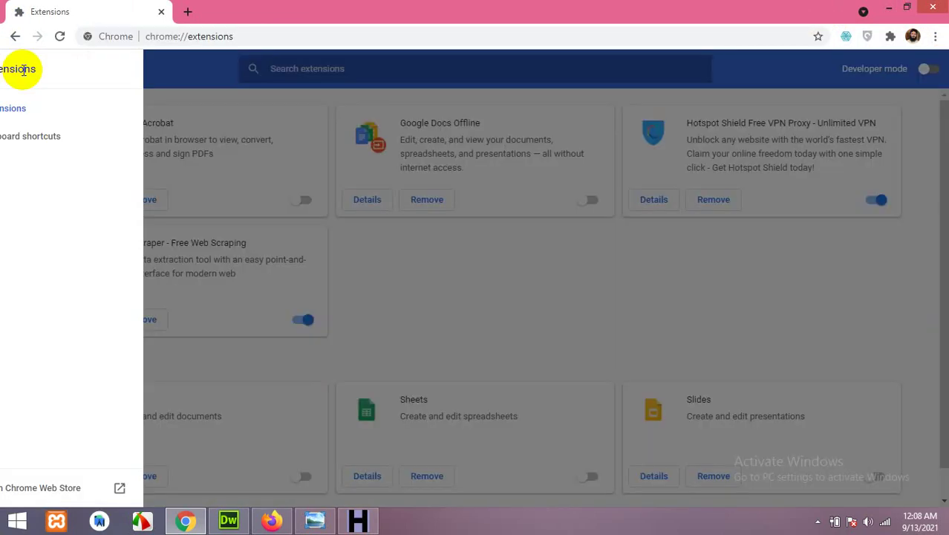
left_click(74, 488)
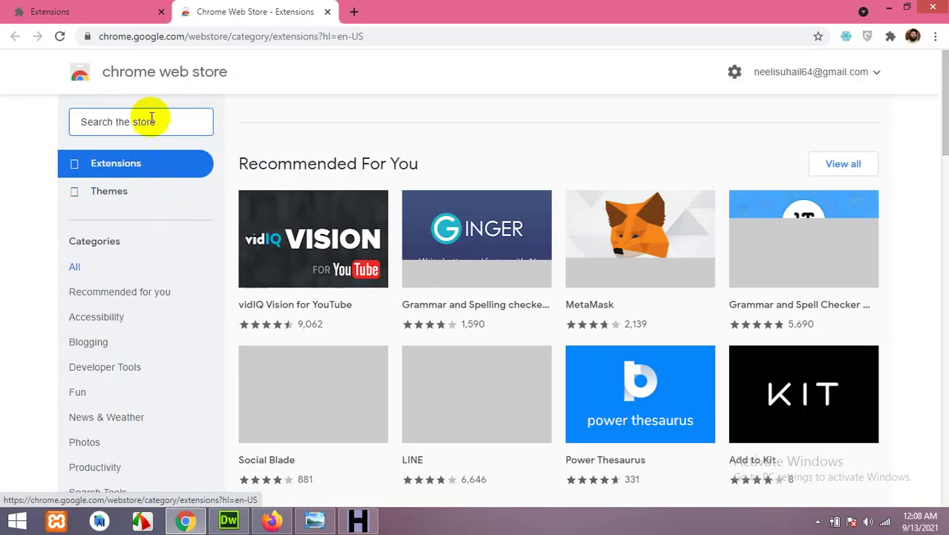
Step: Search the Chrome Web Store for "webscraper.io"
left_click(148, 122)
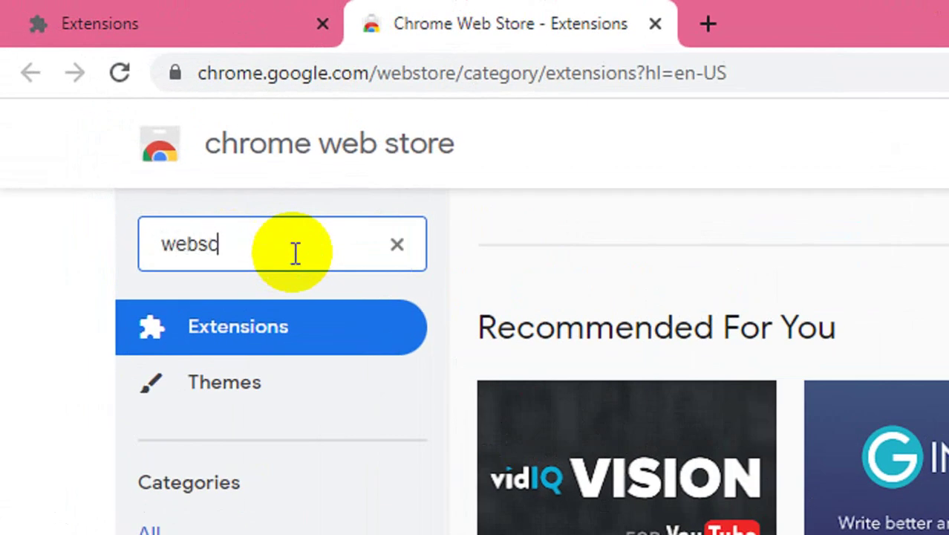
type("webscraper.io")
key("Return")
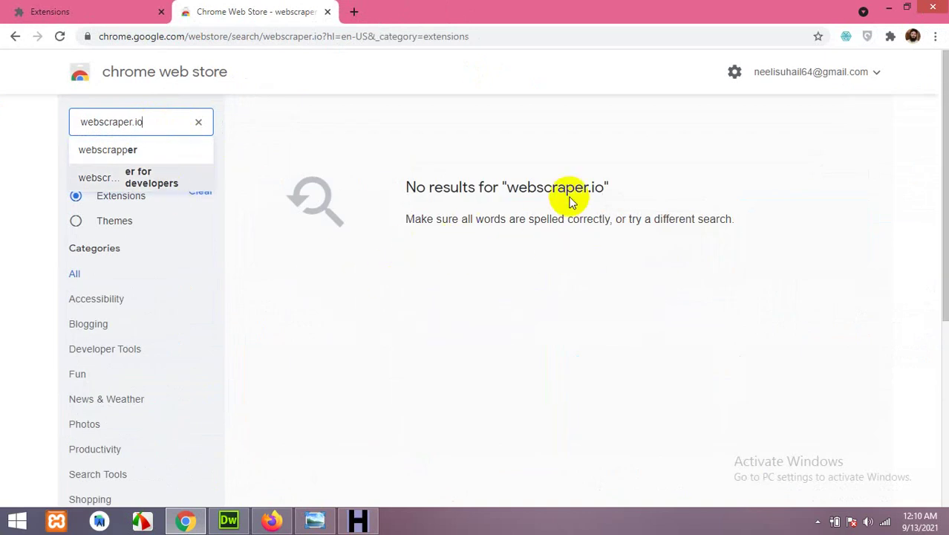
Step: Open webscraper.io in a new tab and follow its install link to the Web Scraper extension's store page
left_click(355, 13)
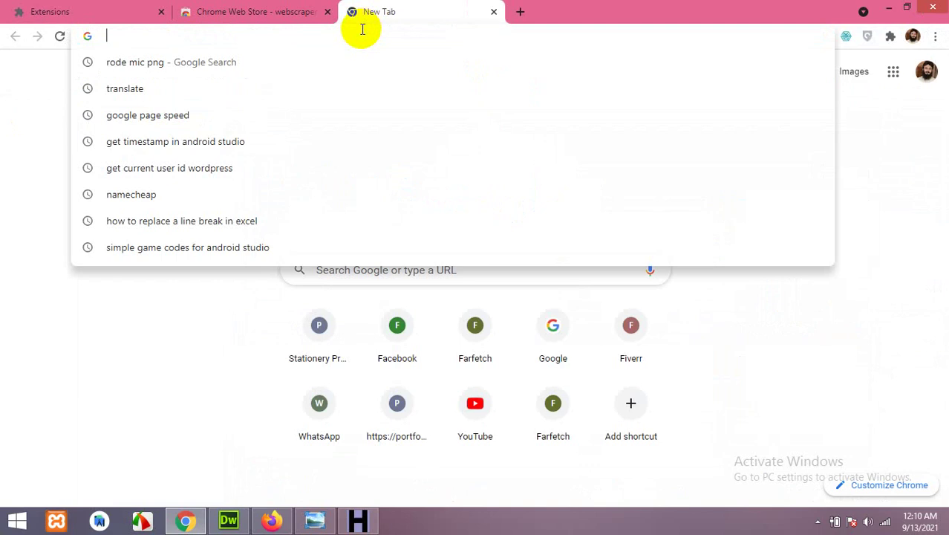
type("web")
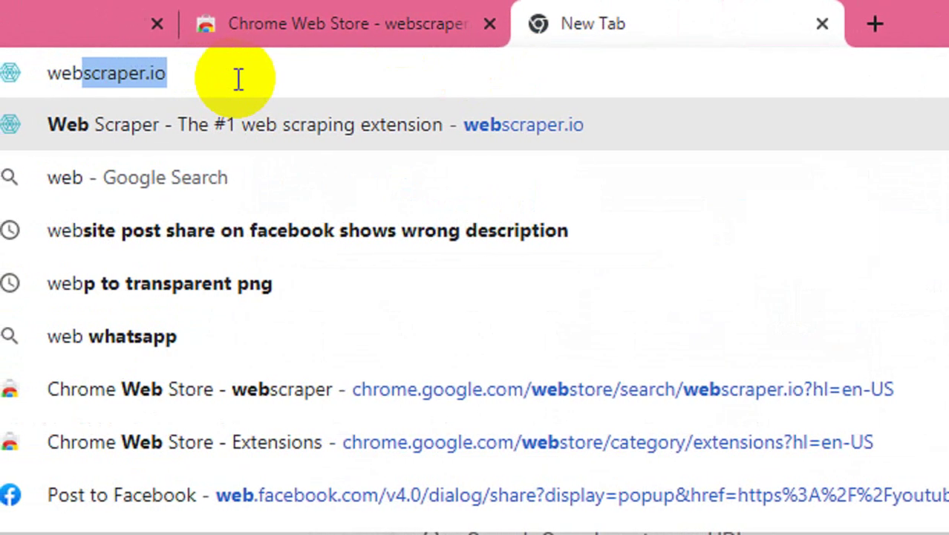
type("scraper.io")
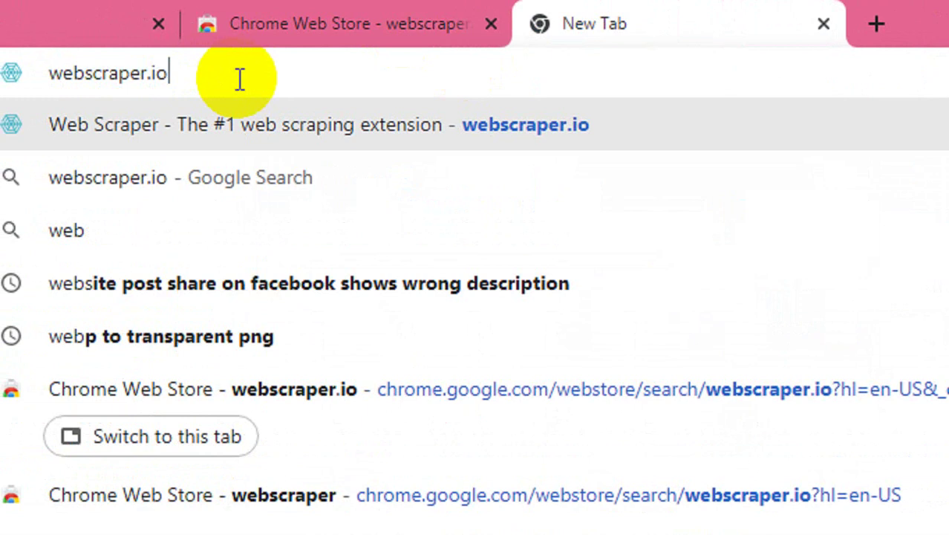
key("Return")
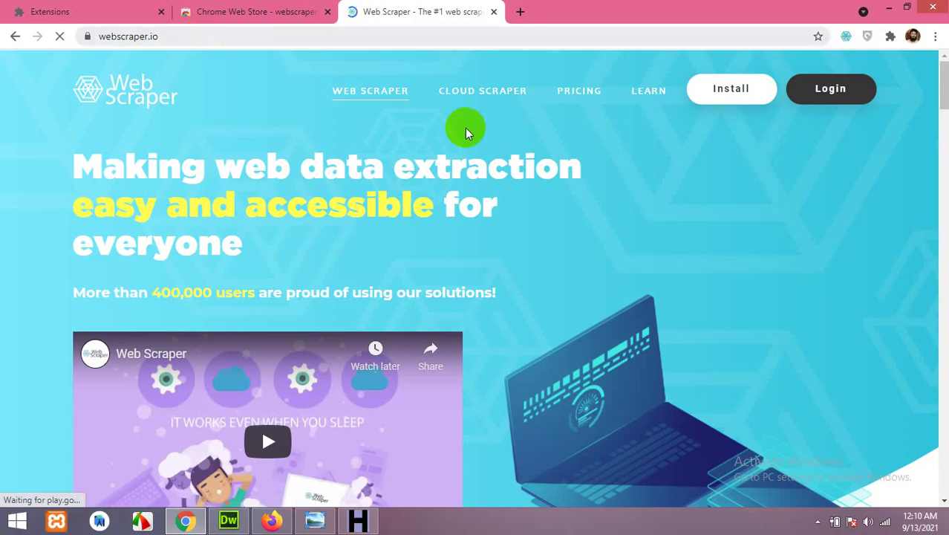
left_click(716, 104)
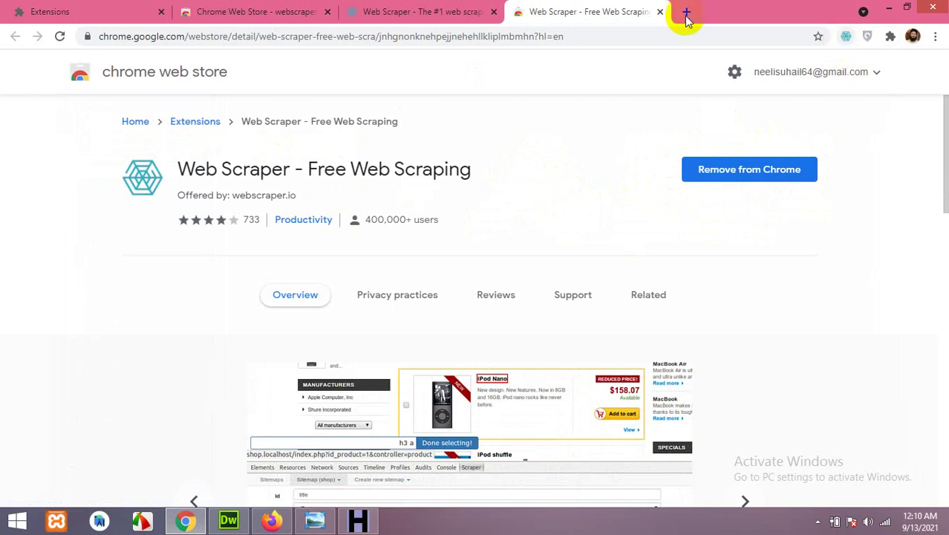
Step: Close the Web Scraper site tab and both Chrome Web Store tabs, keeping only the extensions management page
left_click(662, 12)
left_click(494, 11)
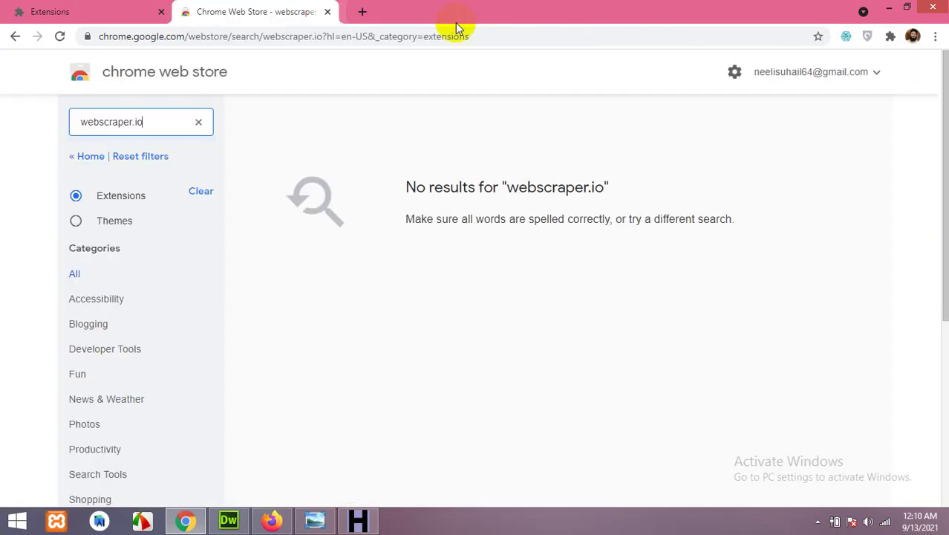
left_click(327, 12)
Step: Load the copied Amazon page 2 results address in a new tab of the other Chrome window
left_click(933, 36)
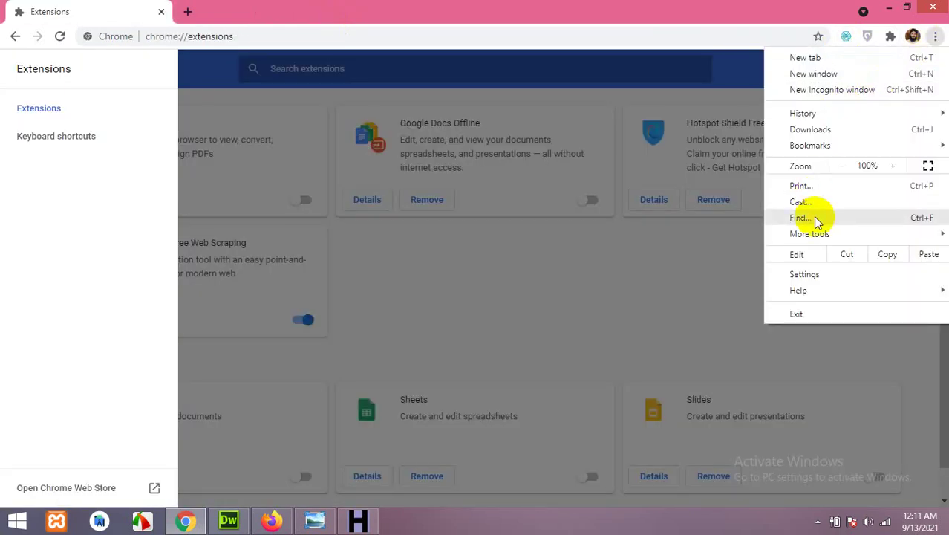
left_click(825, 148)
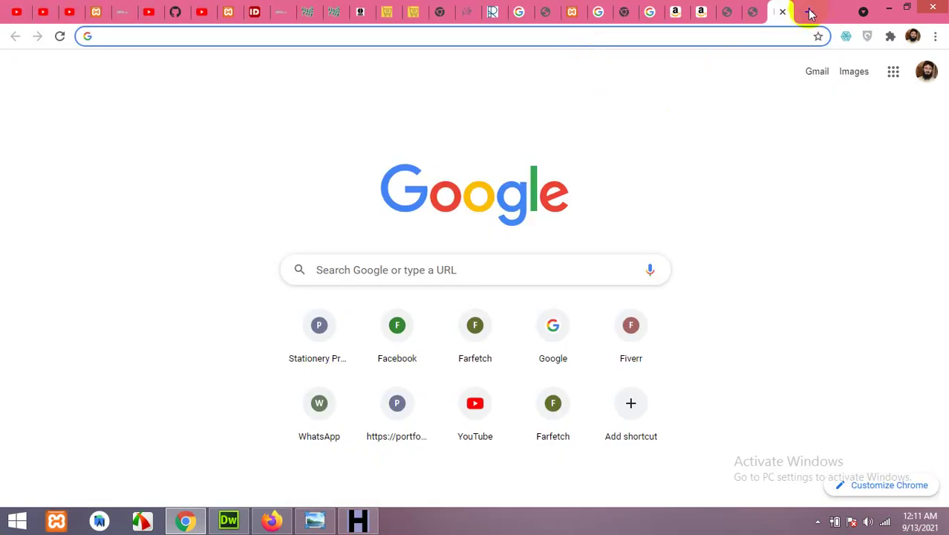
right_click(472, 41)
left_click(525, 127)
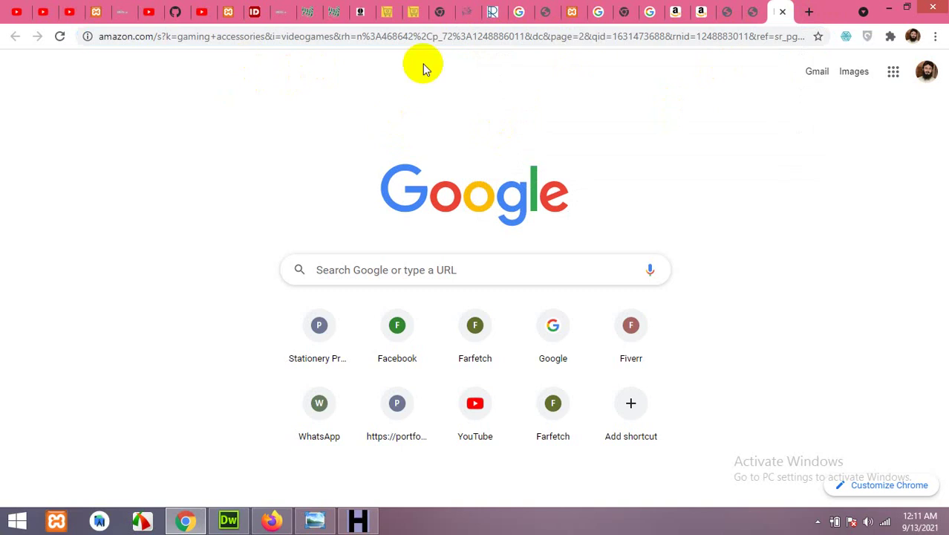
Step: Switch to Firefox, highlight the page=2 part of the Amazon address, copy the full address again and return to Chrome
left_click(269, 519)
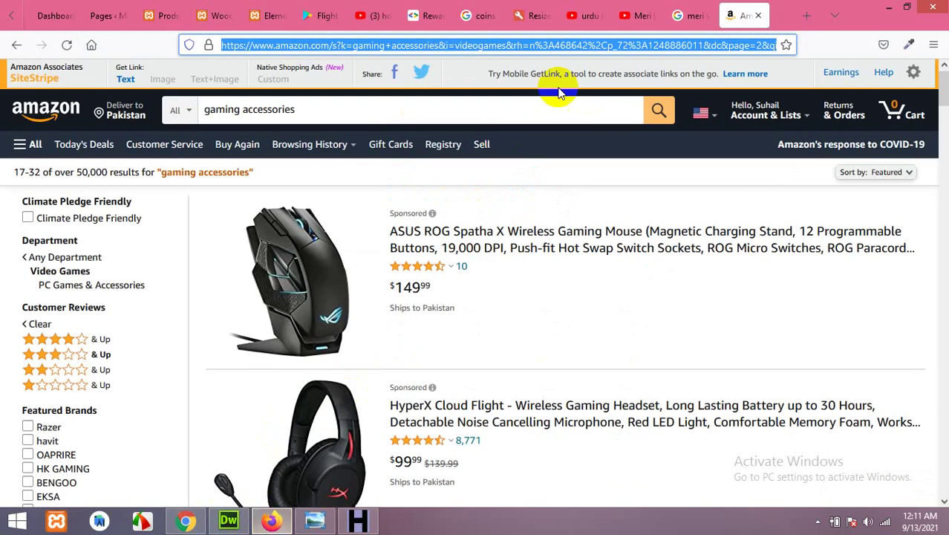
left_click(732, 45)
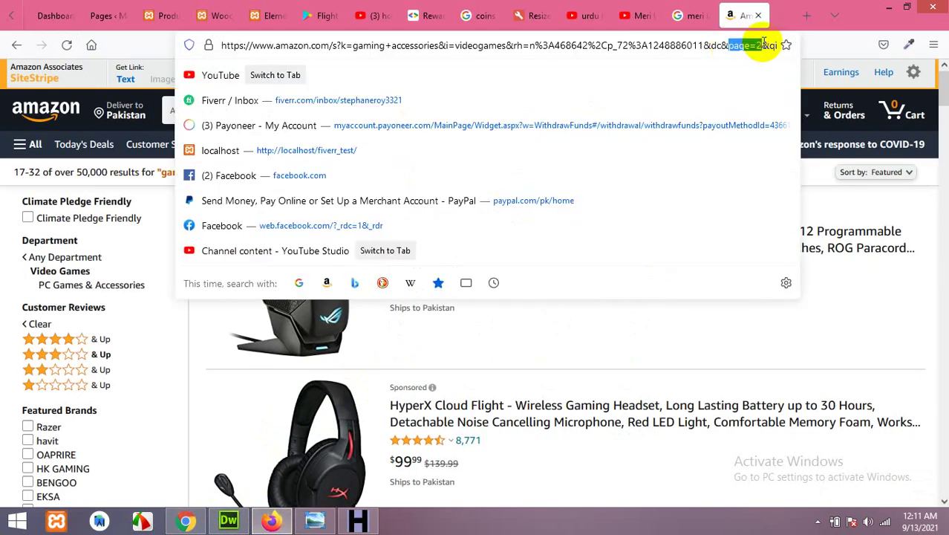
triple_click(345, 46)
right_click(349, 49)
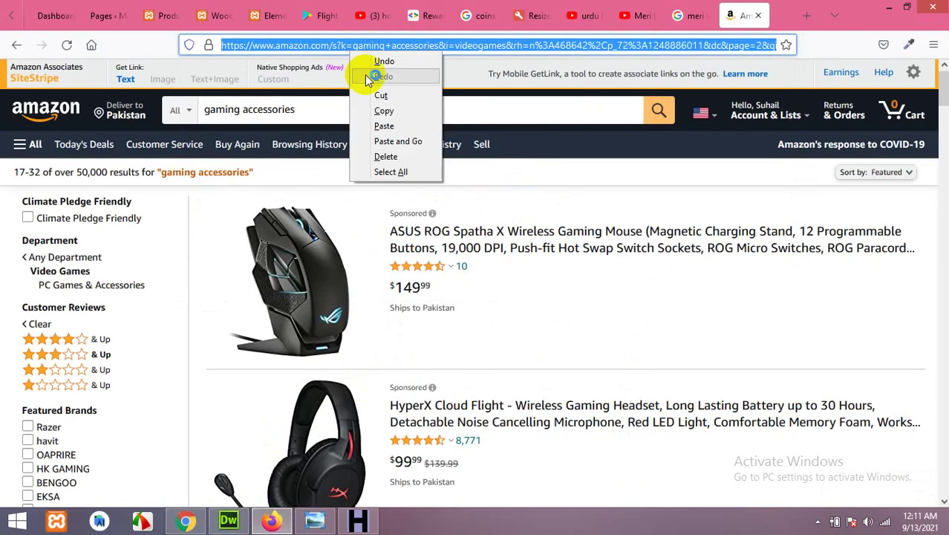
left_click(384, 111)
key("alt+Tab")
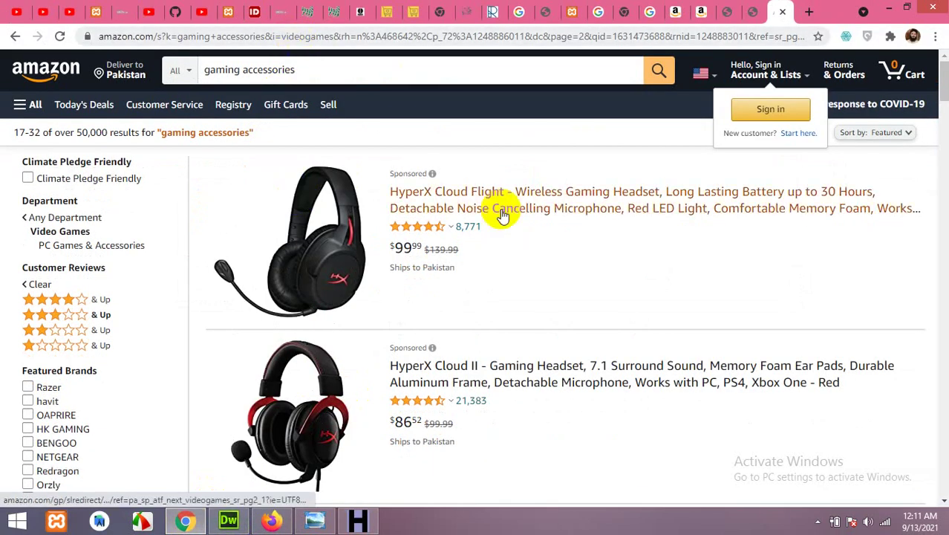
Step: Check the page selector below the gaming accessories results to see which results page is loaded
key("Tab")
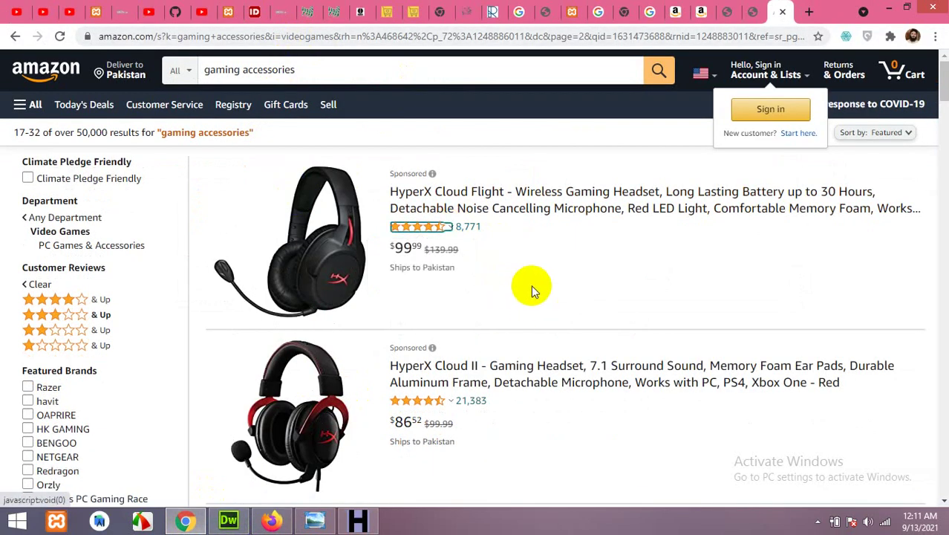
scroll(530, 304, "down", 15)
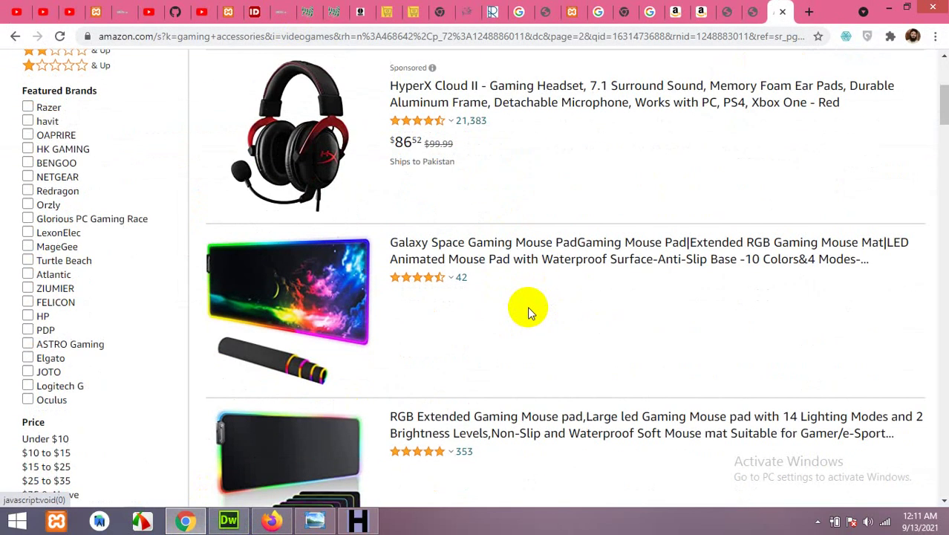
scroll(528, 347, "down", 20)
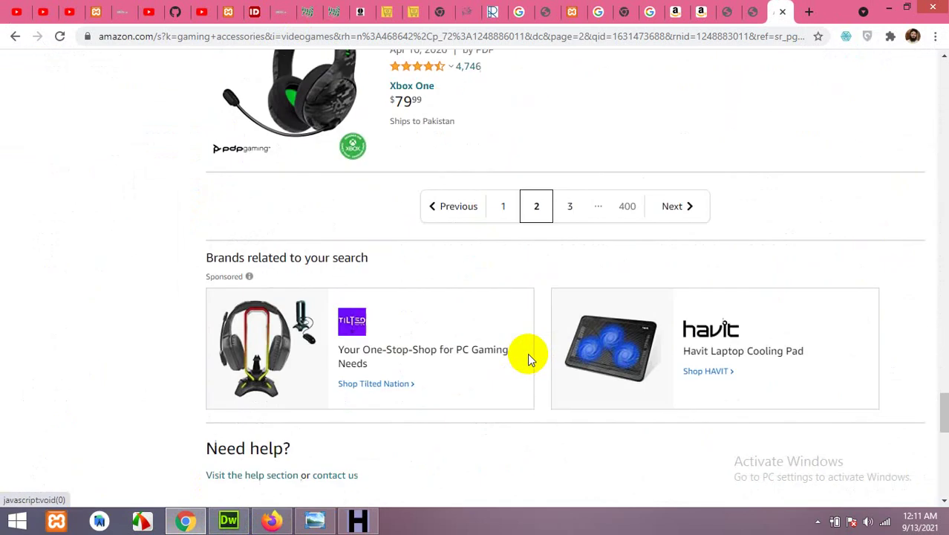
scroll(567, 279, "up", 4)
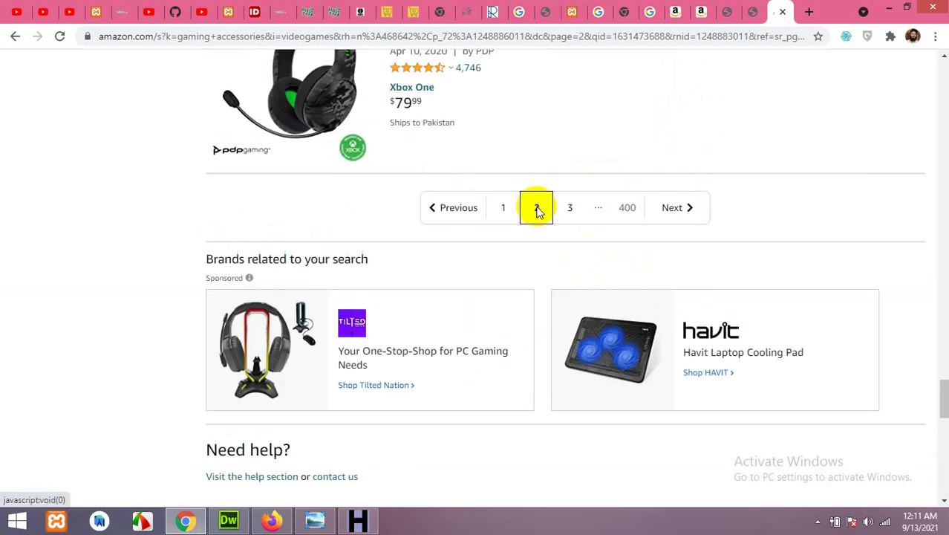
scroll(526, 280, "up", 15)
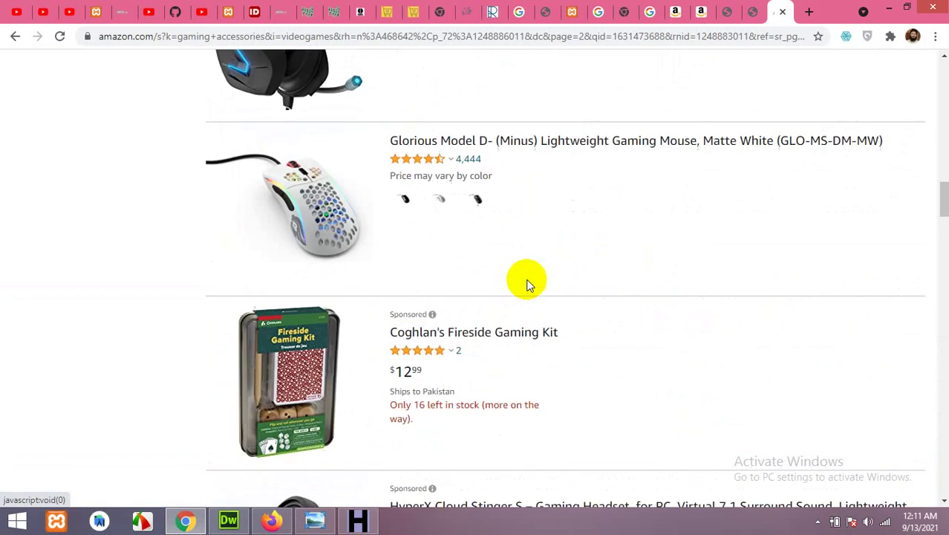
scroll(526, 281, "up", 10)
Step: Copy the full web address of the Amazon results page loaded in Chrome
left_click(392, 36)
right_click(392, 36)
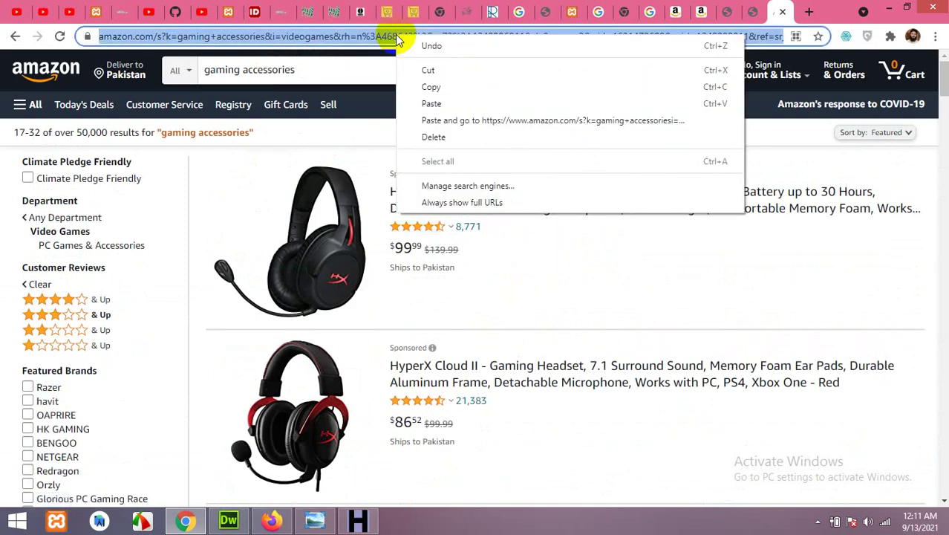
left_click(422, 87)
Step: Inspect the first product's image in the developer tools and close the What's New drawer
right_click(227, 177)
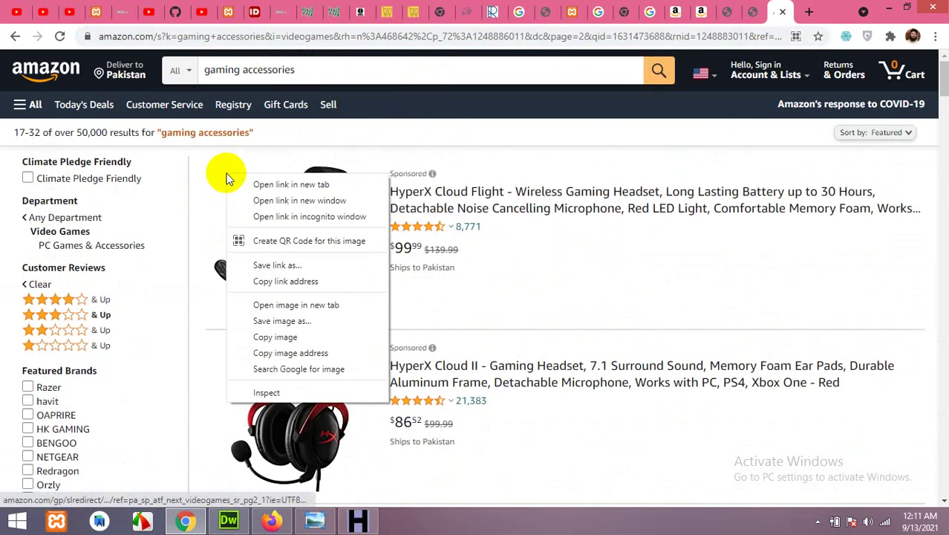
left_click(253, 392)
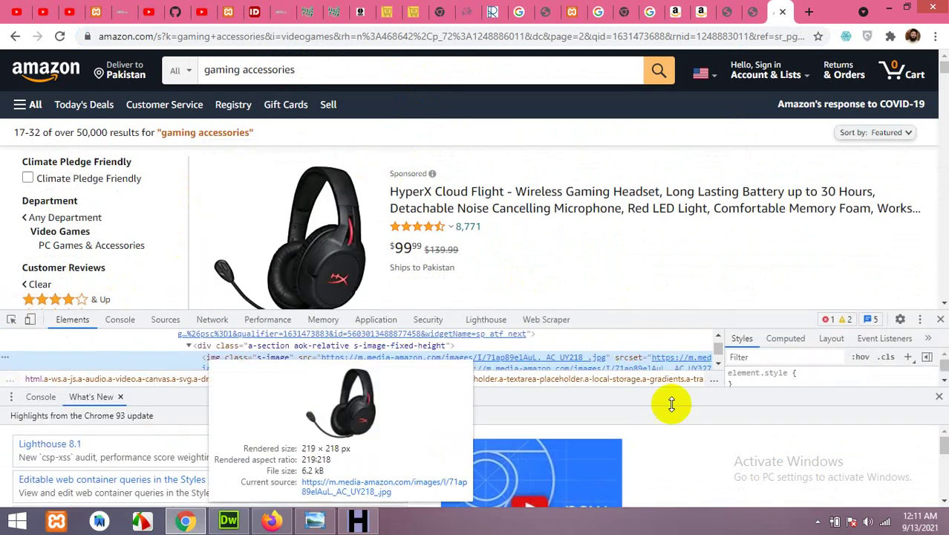
left_click(939, 395)
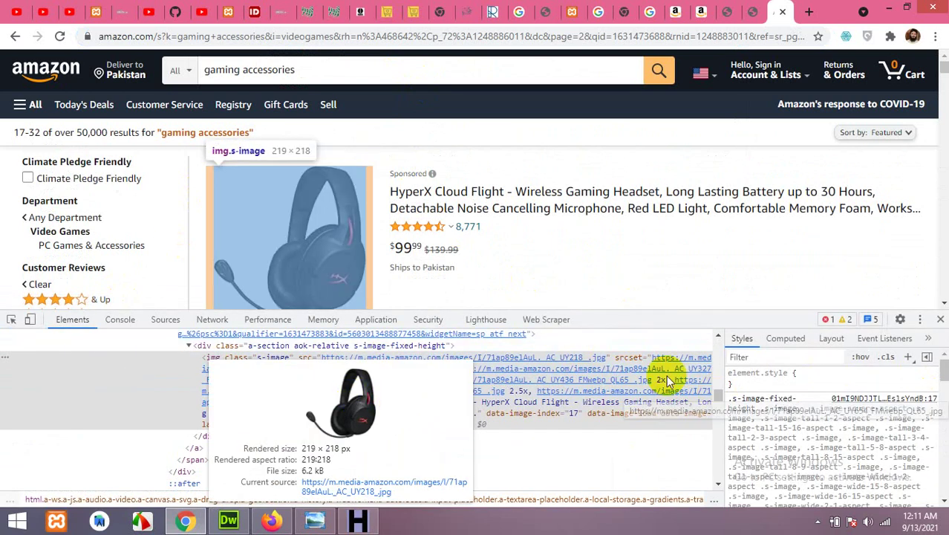
Step: Dock the developer tools to the right of the page, and return them to the bottom dock side
left_click(921, 320)
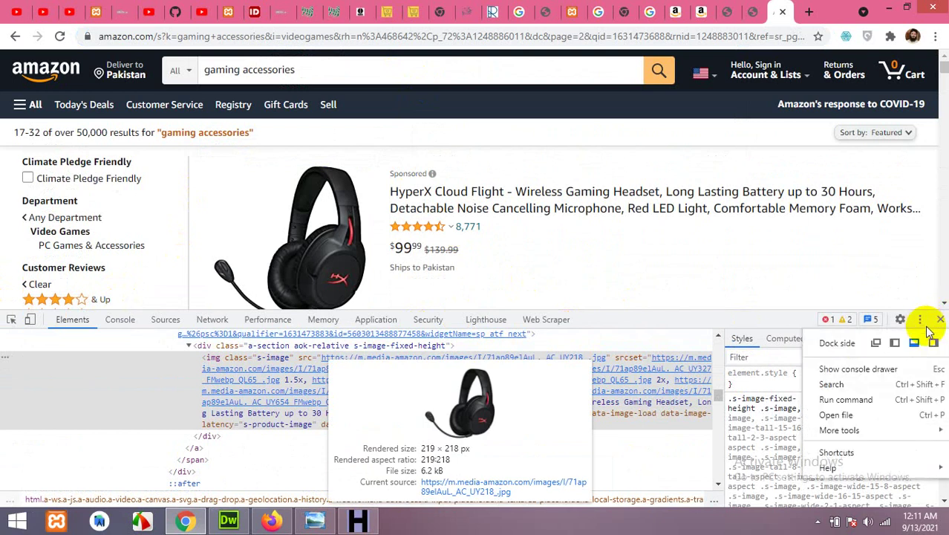
left_click(933, 343)
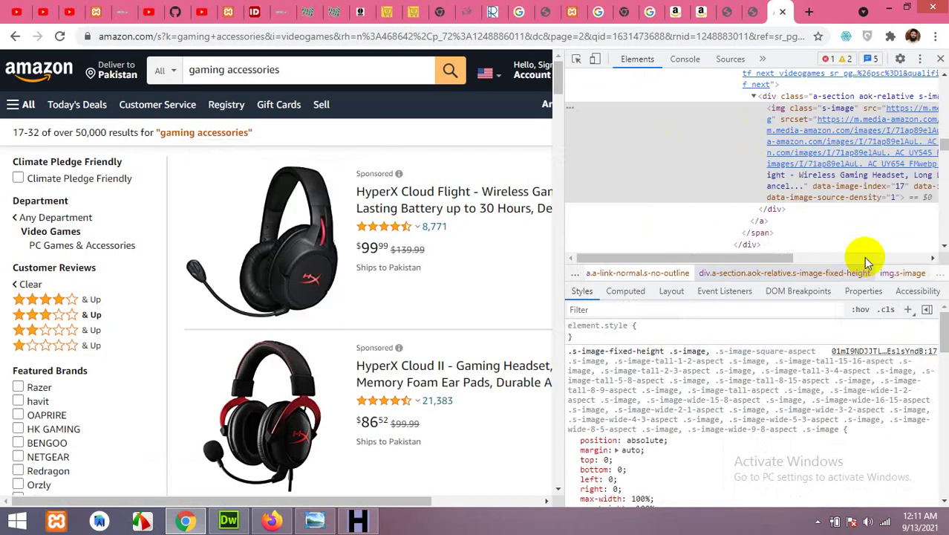
left_click(935, 36)
left_click(936, 35)
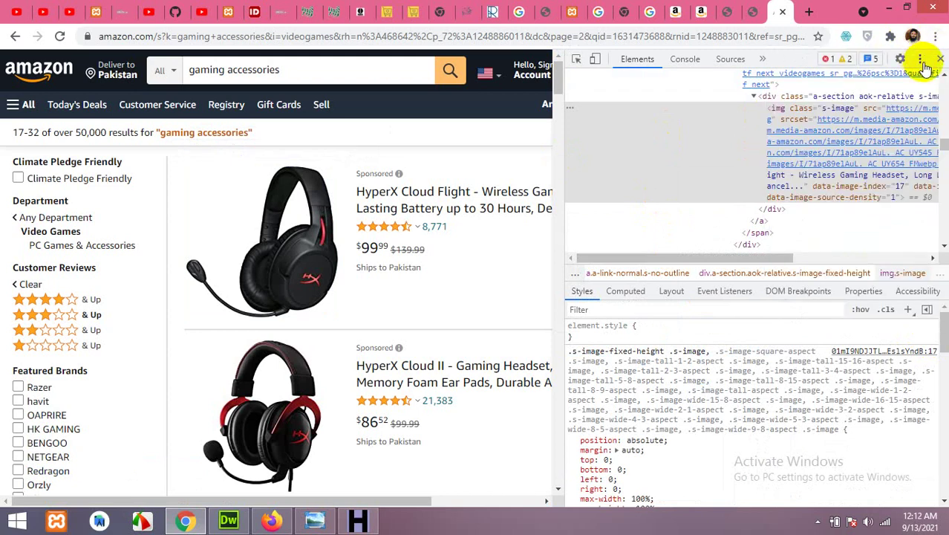
left_click(921, 59)
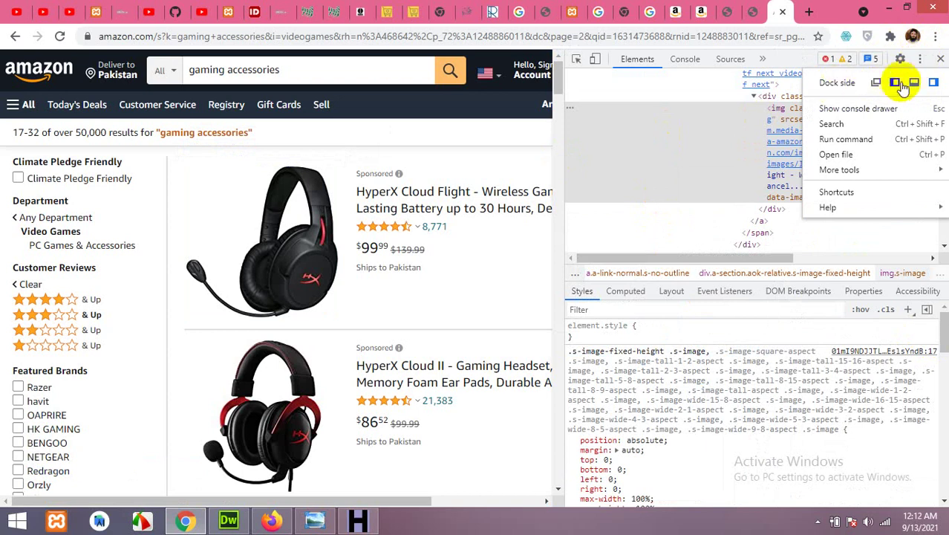
left_click(914, 84)
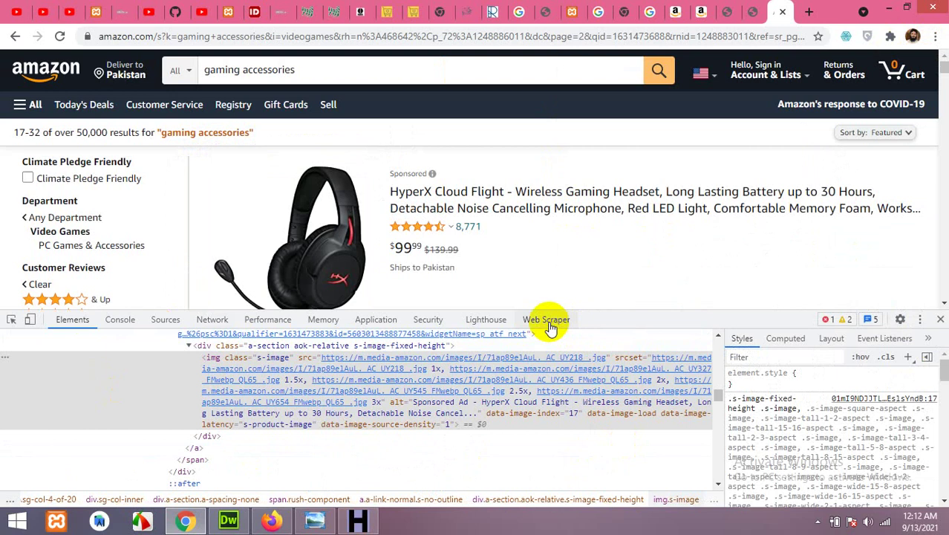
Step: Start a new sitemap in Web Scraper and paste the copied Amazon page 2 address as its start URL
left_click(548, 327)
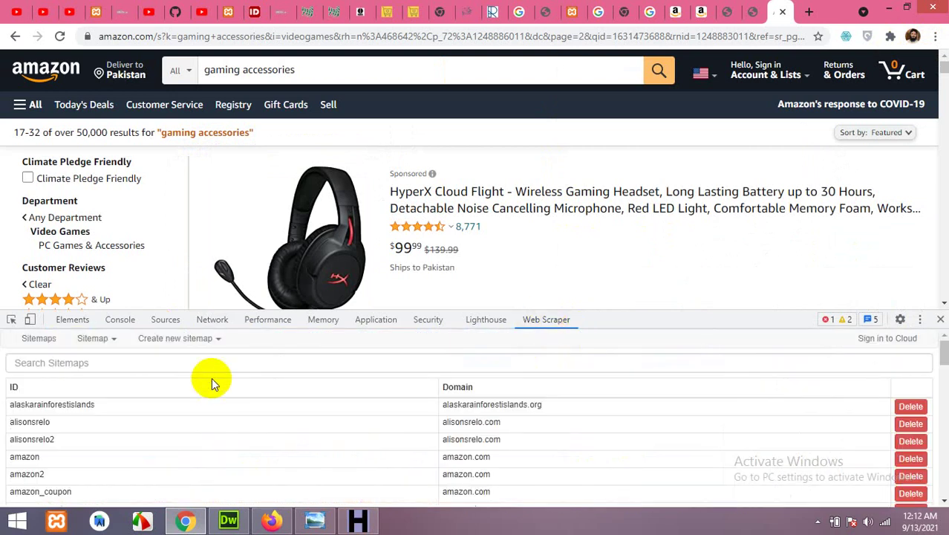
left_click(179, 343)
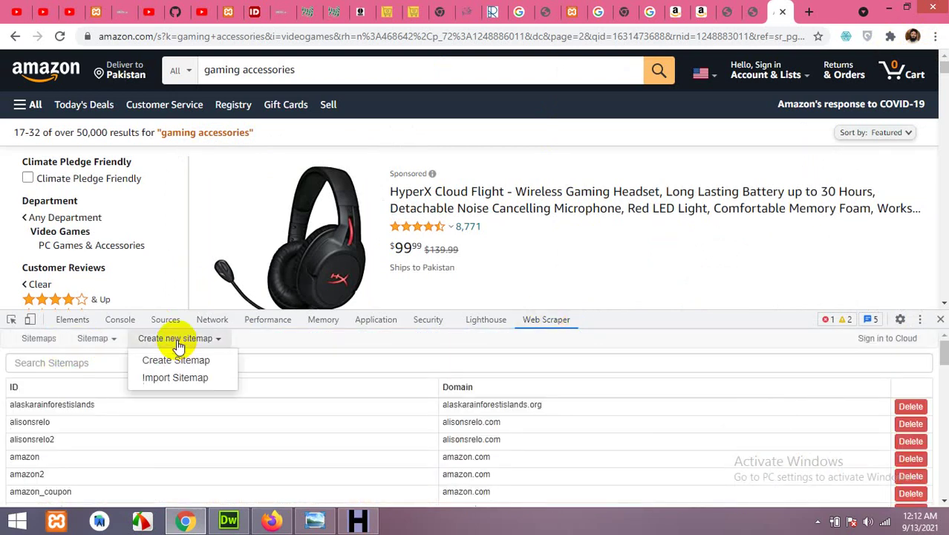
left_click(172, 361)
left_click(160, 382)
right_click(159, 383)
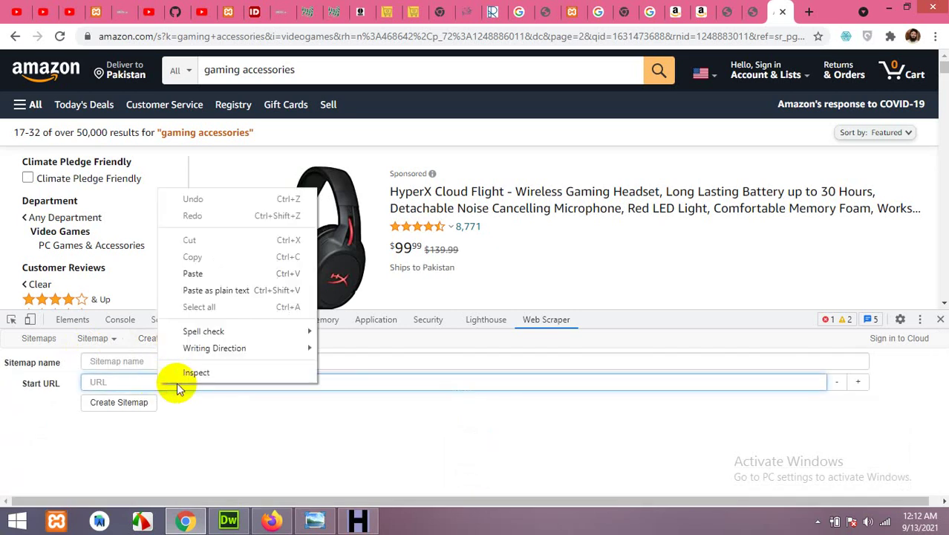
left_click(193, 273)
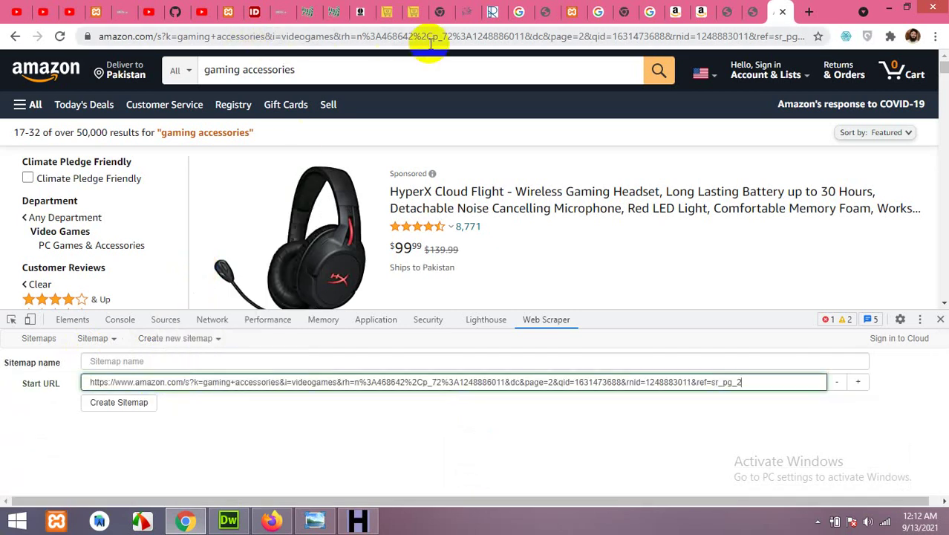
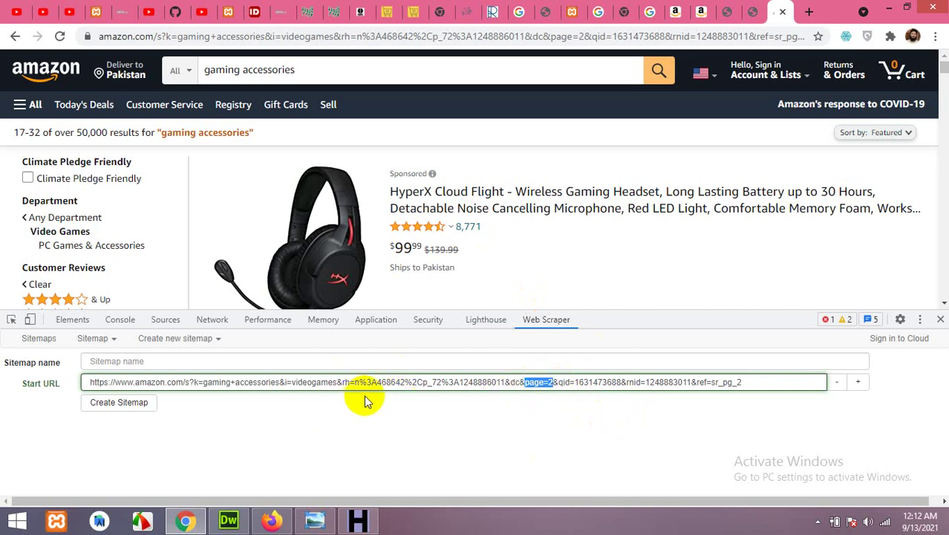
Step: Name the new sitemap "aaaa"
left_click(163, 361)
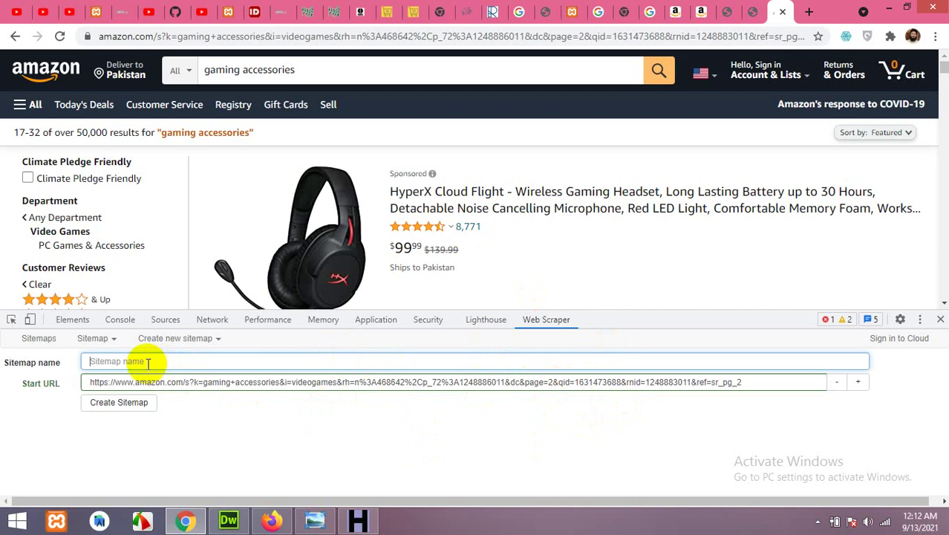
type("a")
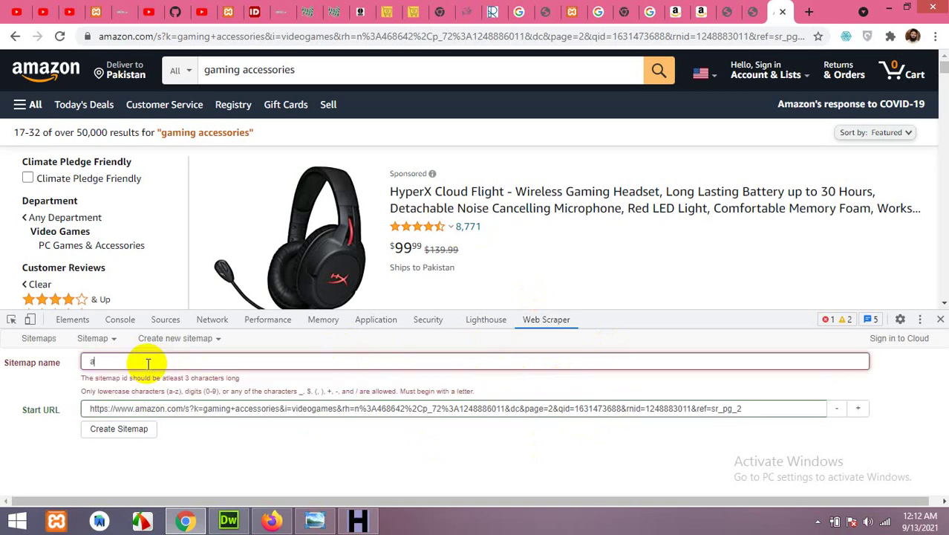
type("aaa")
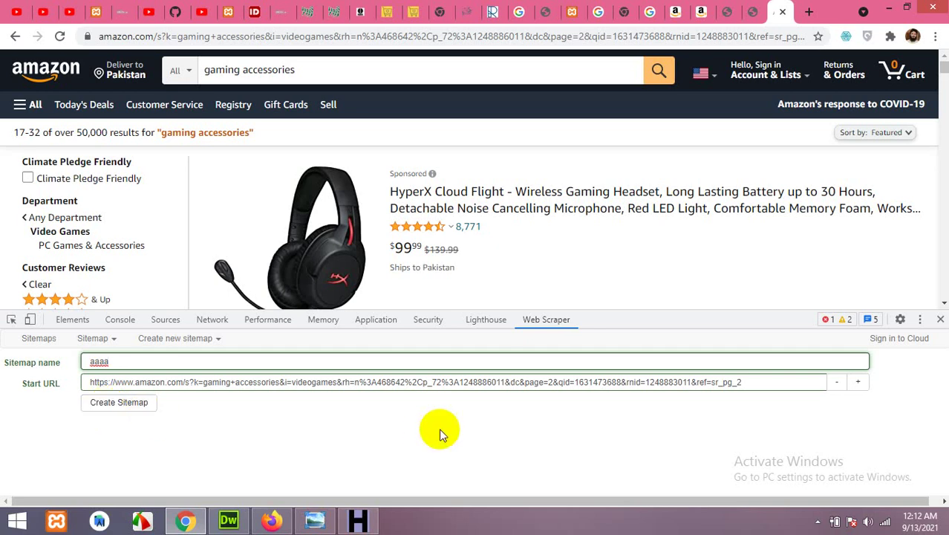
Step: Replace the page number in the start URL with the range [1-5] and create the sitemap
left_click(551, 387)
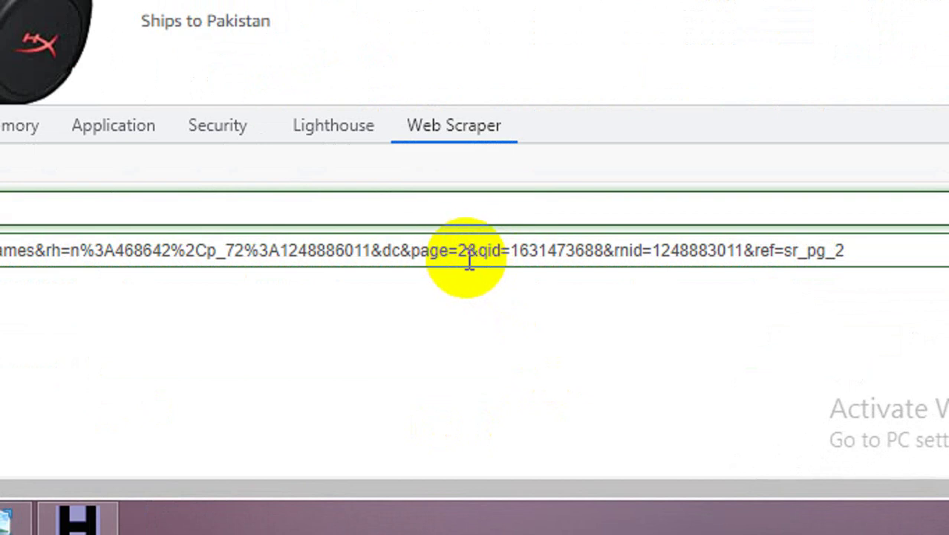
left_click(459, 251)
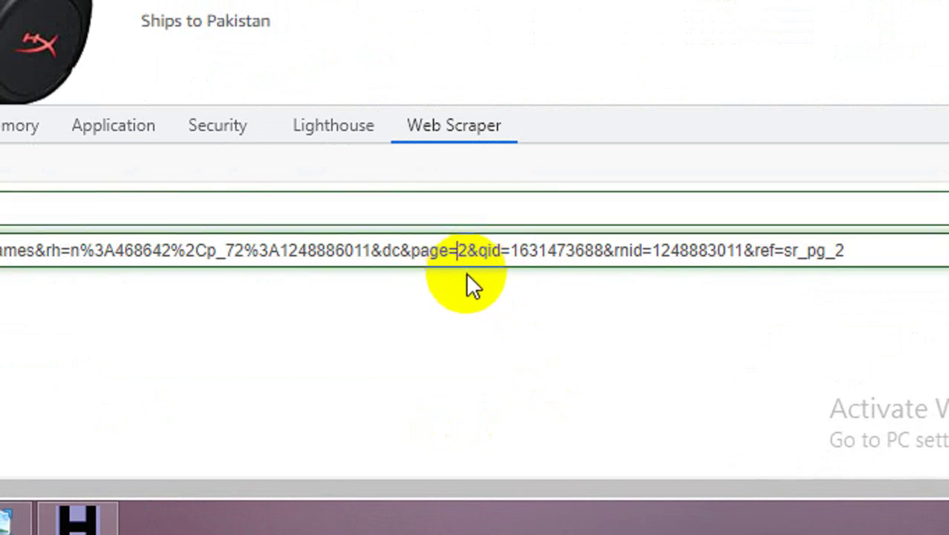
type("[")
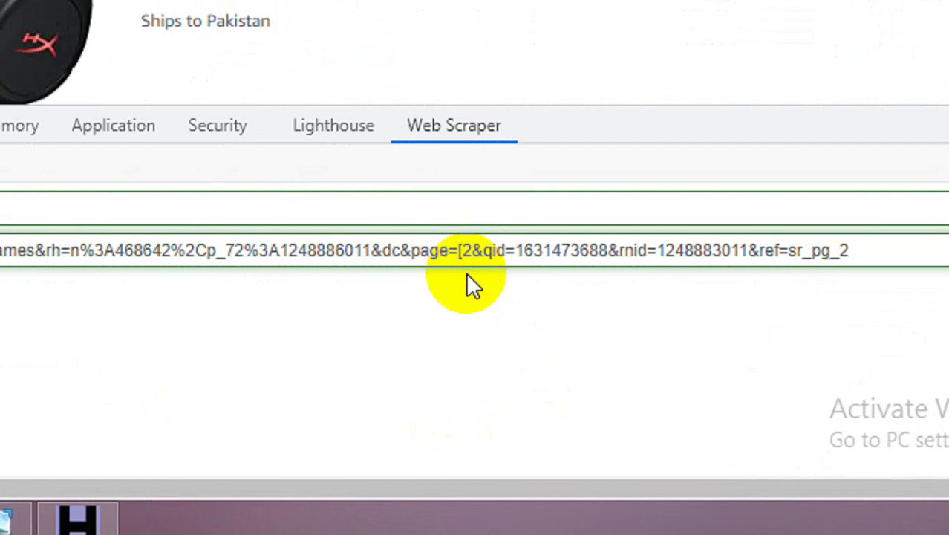
type("1")
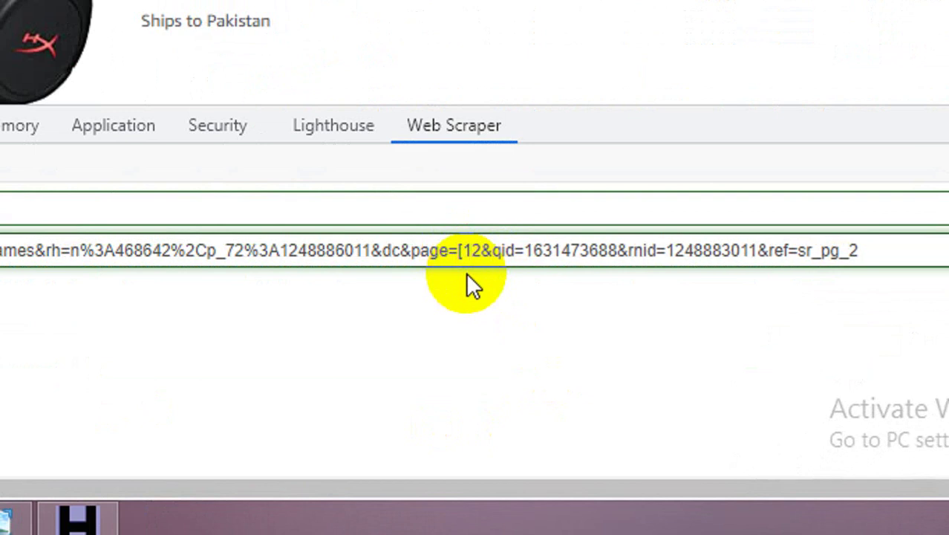
type("-")
key("BackSpace")
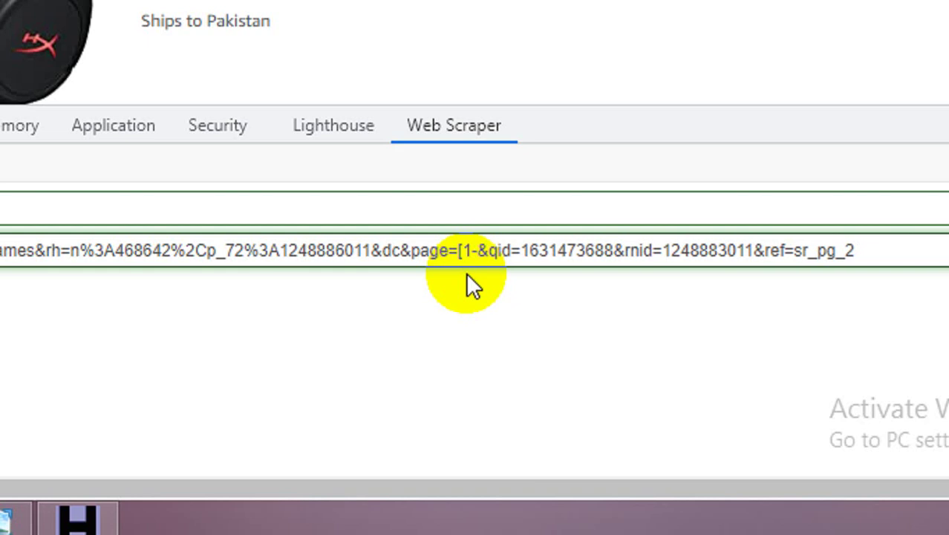
type("5")
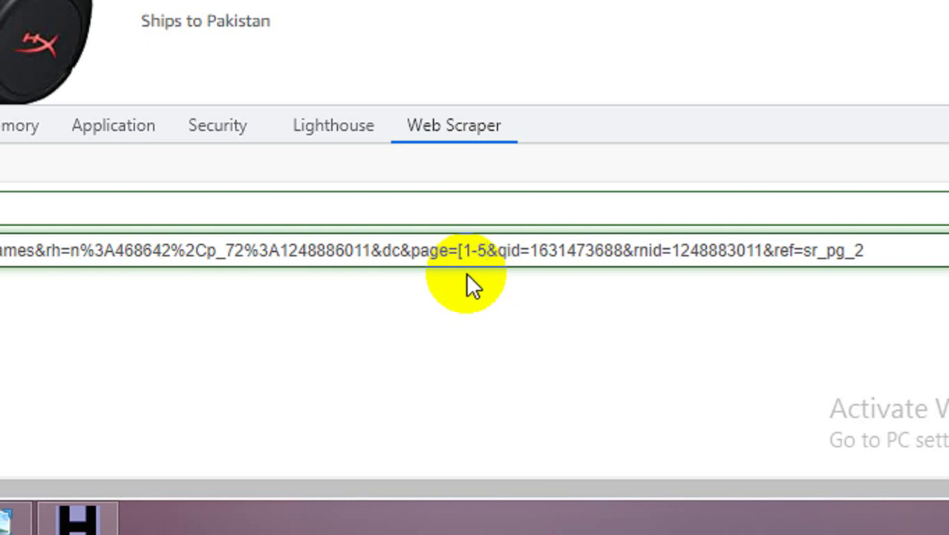
type("]")
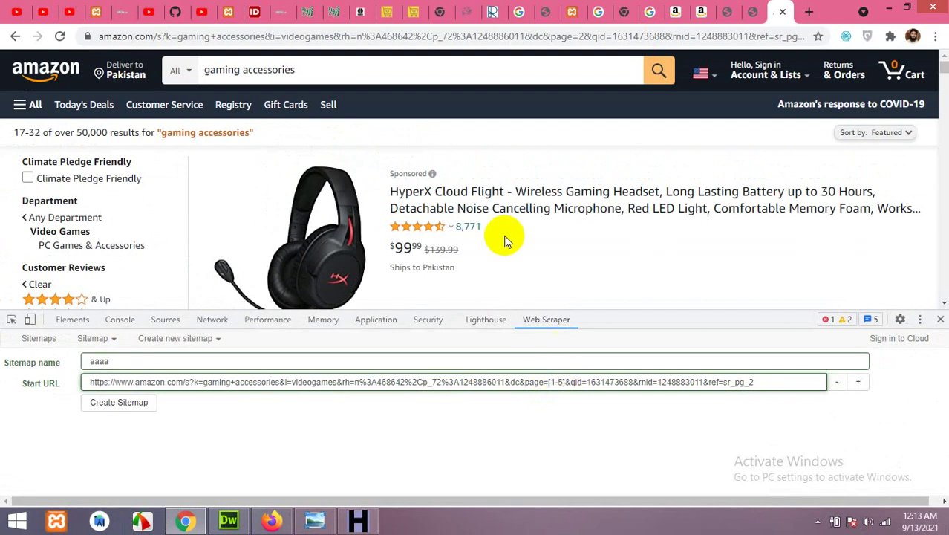
left_click(109, 405)
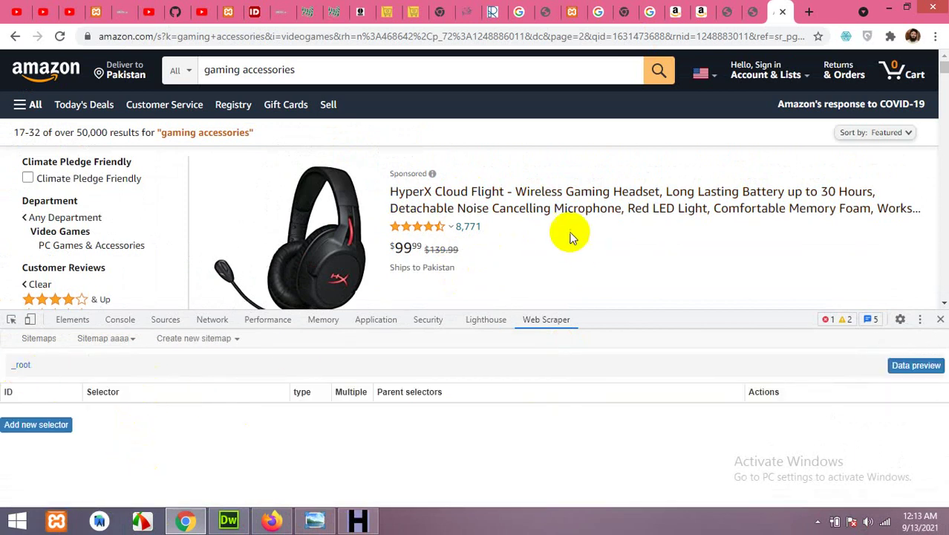
Step: Look through the sponsored and regular product listings near the beginning of the Amazon results page
scroll(475, 216, "down", 4)
scroll(487, 231, "up", 3)
scroll(488, 231, "up", 1)
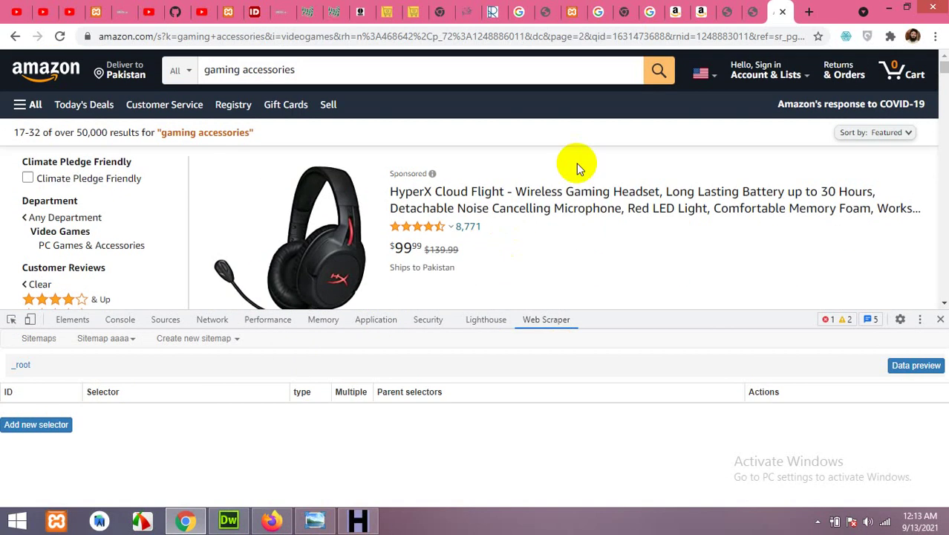
scroll(460, 275, "down", 4)
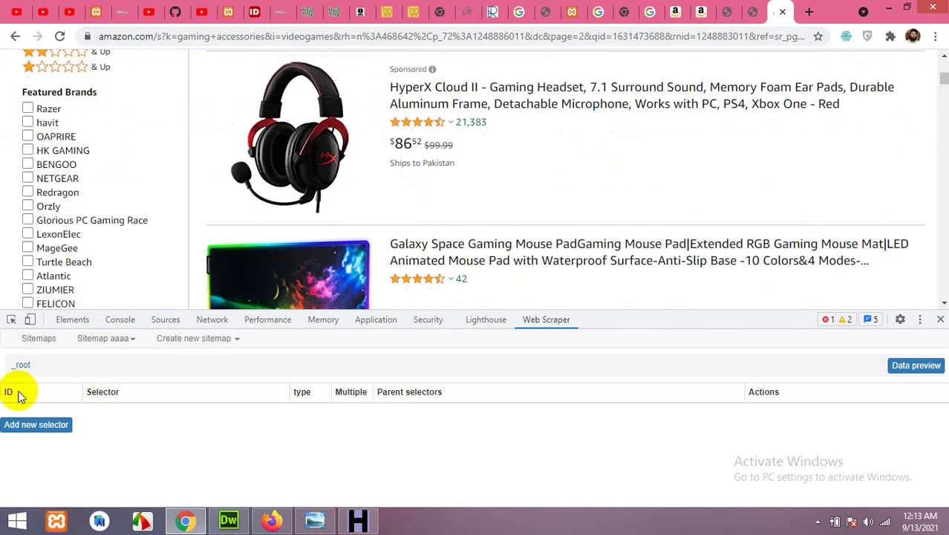
scroll(474, 216, "down", 3)
scroll(470, 214, "up", 3)
scroll(435, 238, "down", 1)
scroll(486, 186, "down", 1)
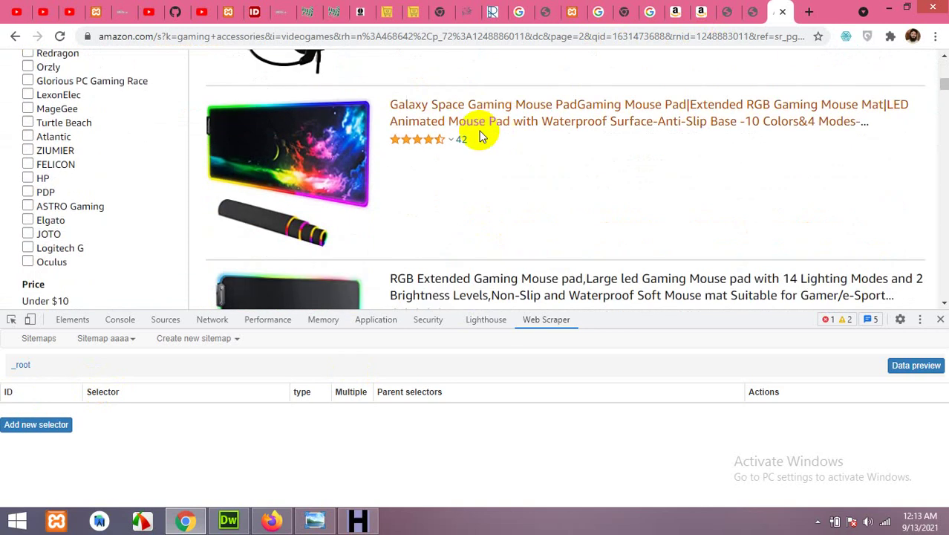
scroll(446, 260, "up", 1)
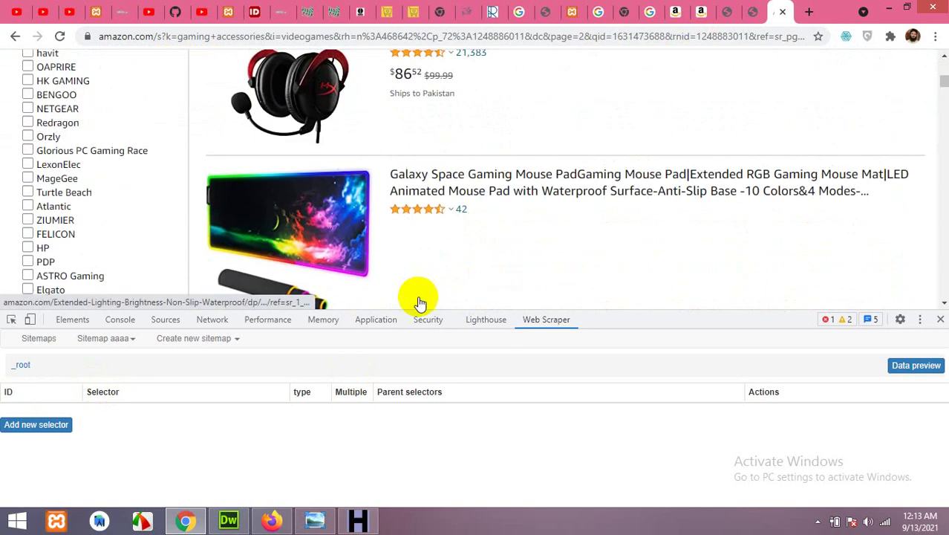
Step: Add a new selector under _root with the ID "single" and the type Link
left_click(33, 425)
left_click(130, 361)
type("single")
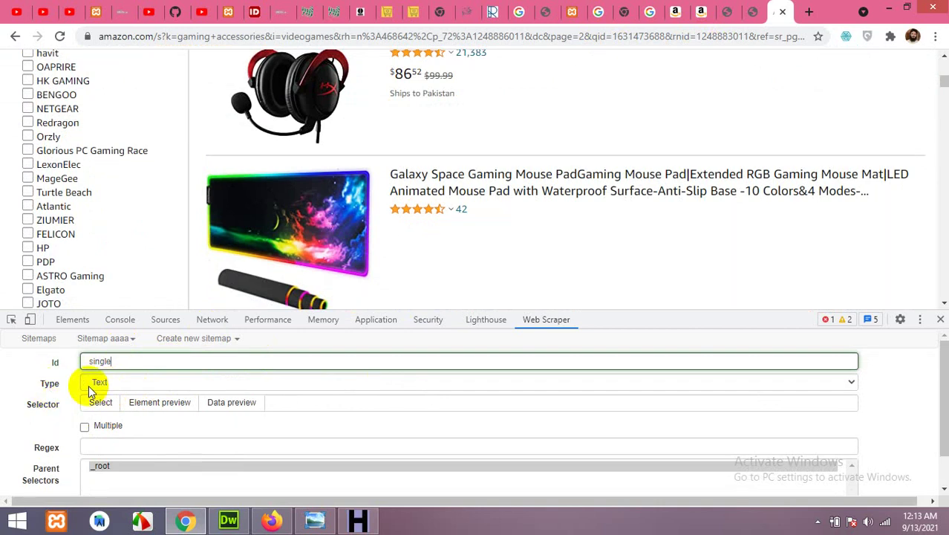
left_click(119, 384)
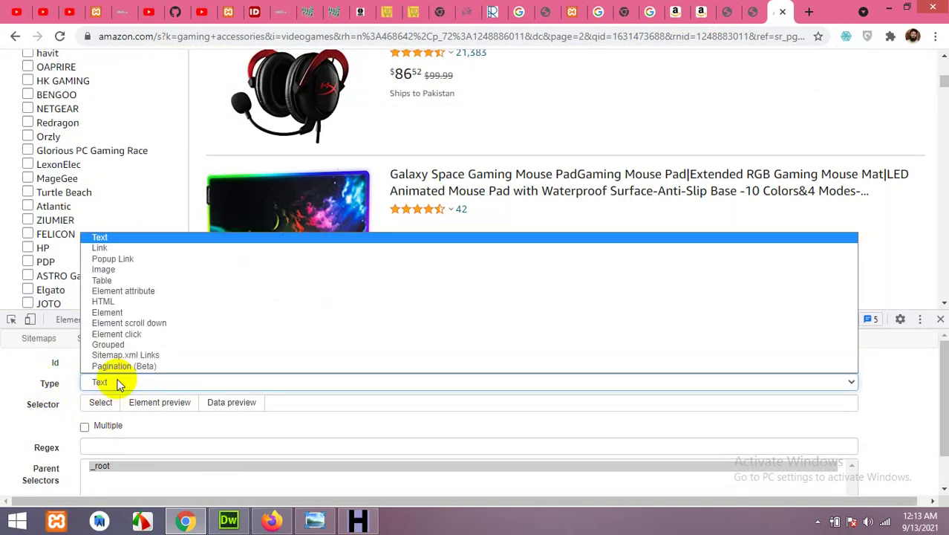
left_click(113, 248)
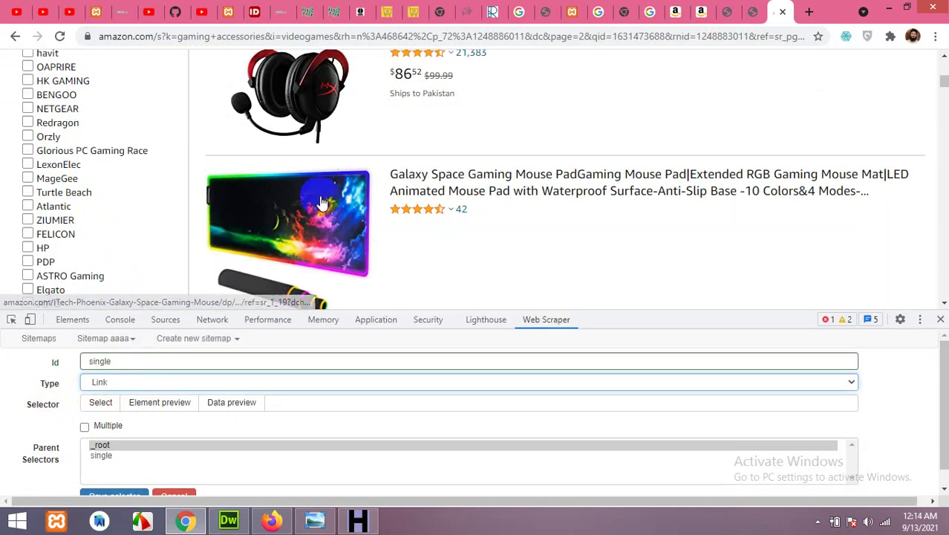
scroll(453, 171, "down", 1)
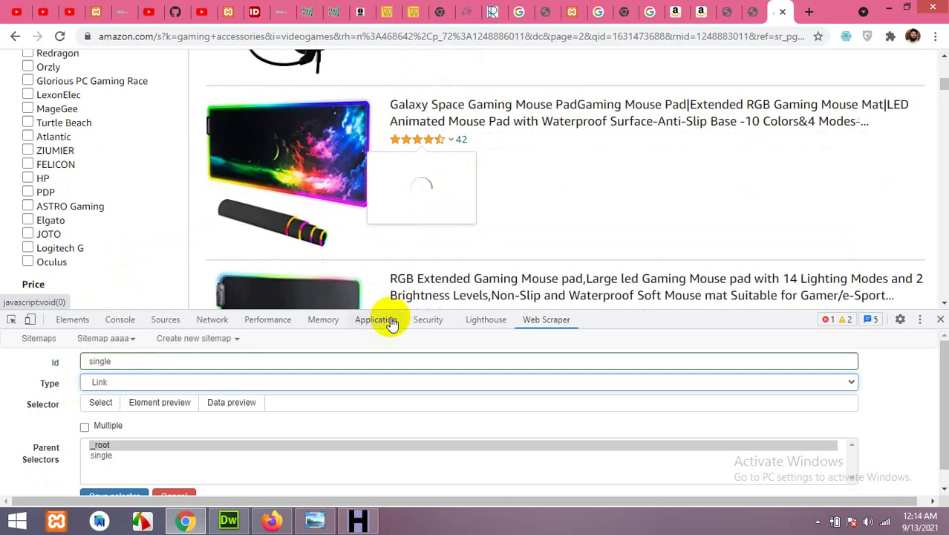
scroll(421, 247, "up", 1)
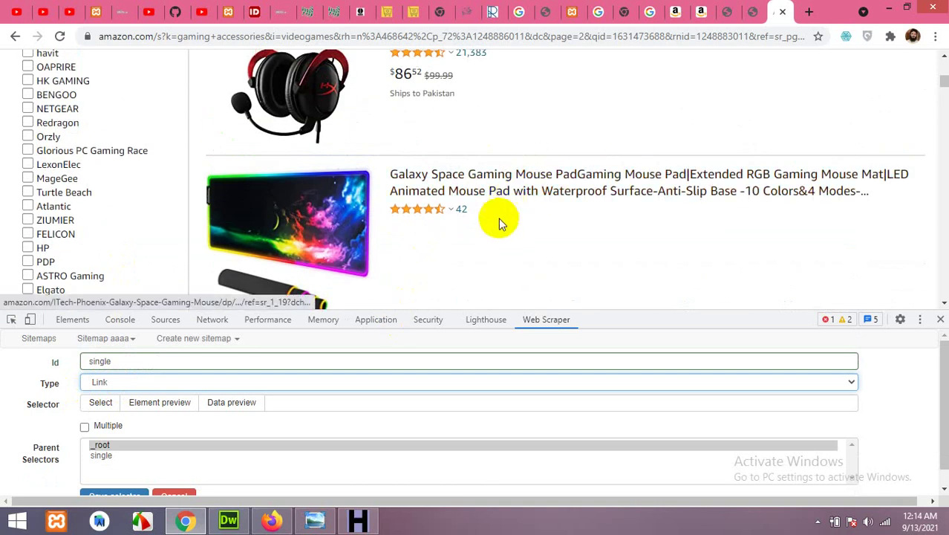
Step: Start element selection and pick the title links of the Galaxy Space and RGB Extended mouse pads
left_click(95, 408)
scroll(442, 161, "up", 5)
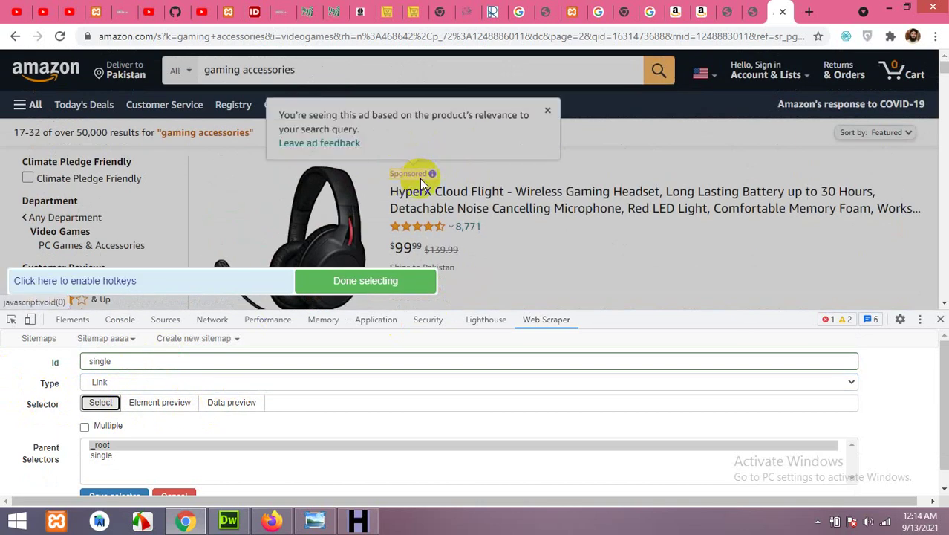
scroll(420, 178, "down", 4)
scroll(445, 191, "down", 2)
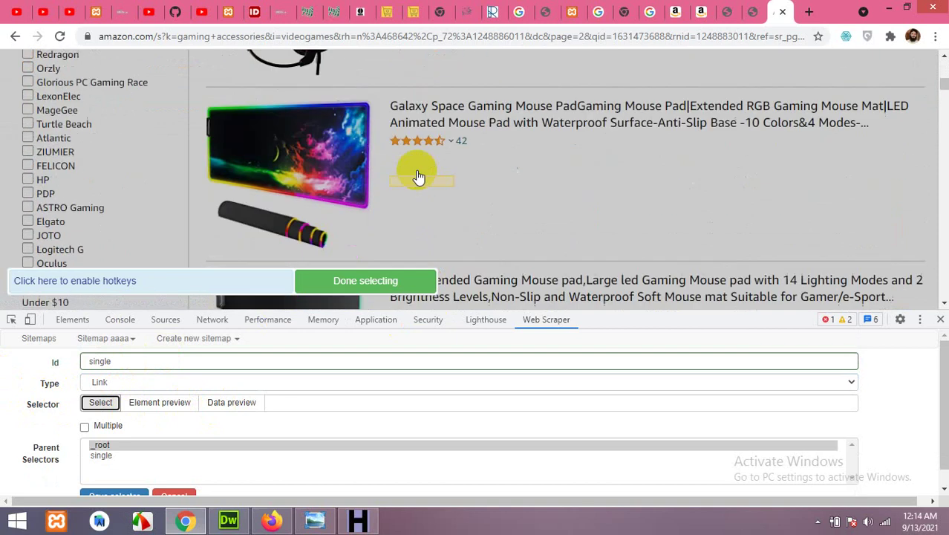
left_click(445, 121)
scroll(476, 164, "down", 2)
left_click(468, 155)
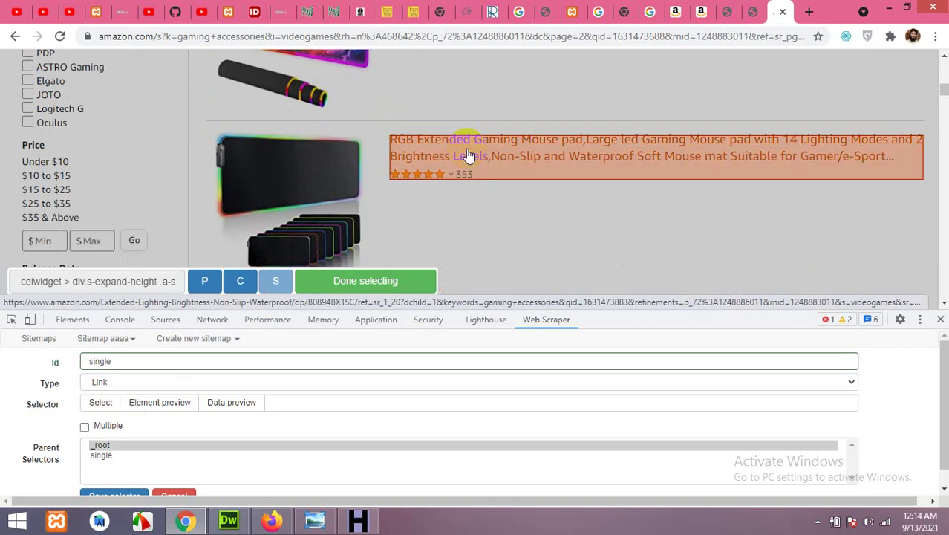
Step: Check which product titles the selection covers across the results, down to the pagination bar
scroll(488, 195, "down", 4)
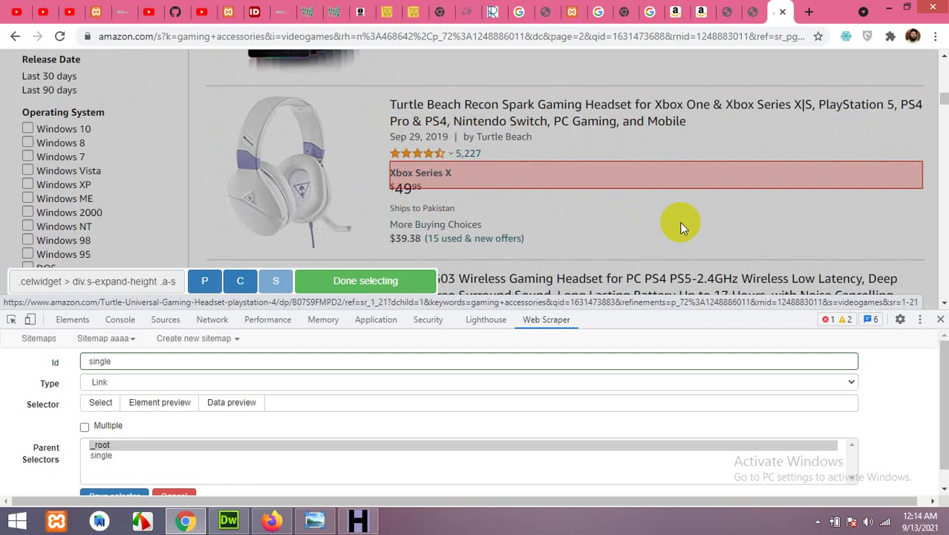
scroll(740, 208, "down", 10)
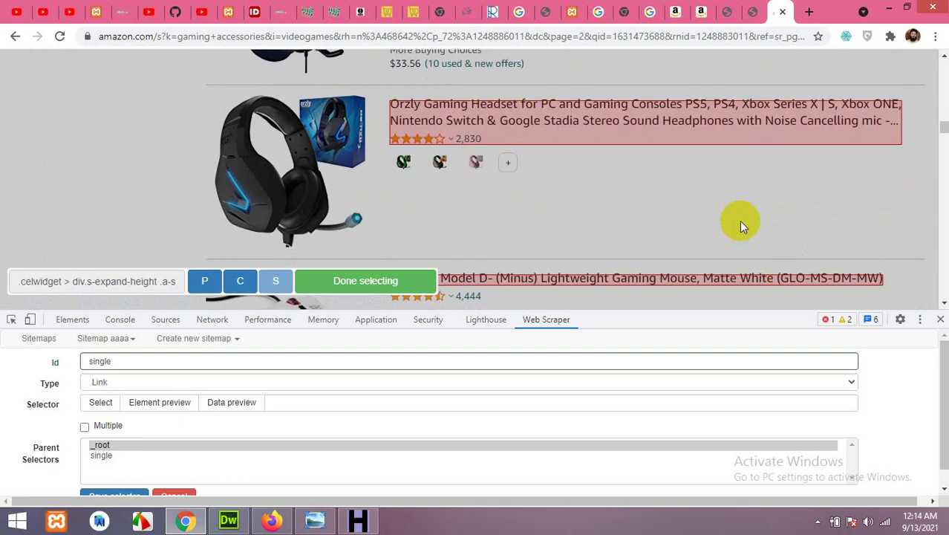
scroll(739, 221, "down", 2)
scroll(734, 217, "up", 3)
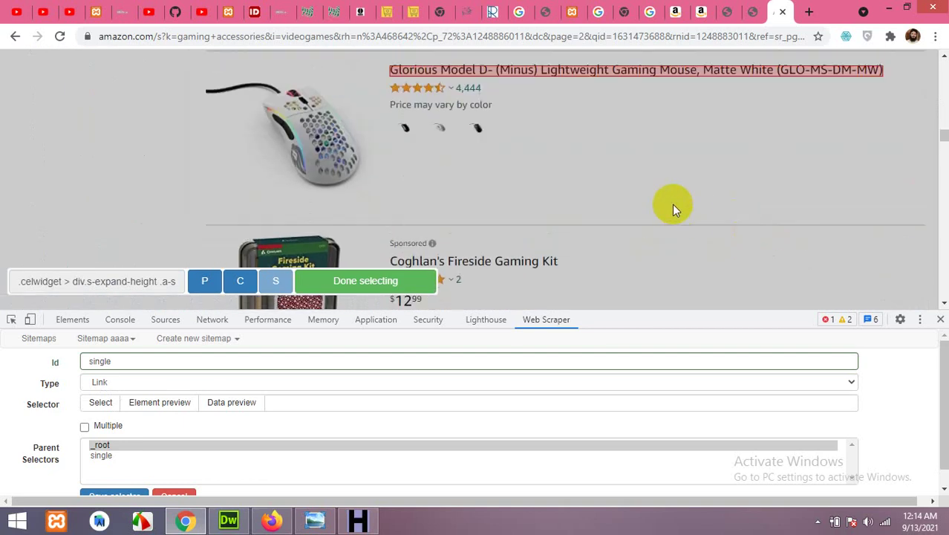
scroll(661, 201, "down", 3)
scroll(571, 142, "up", 1)
scroll(502, 191, "down", 2)
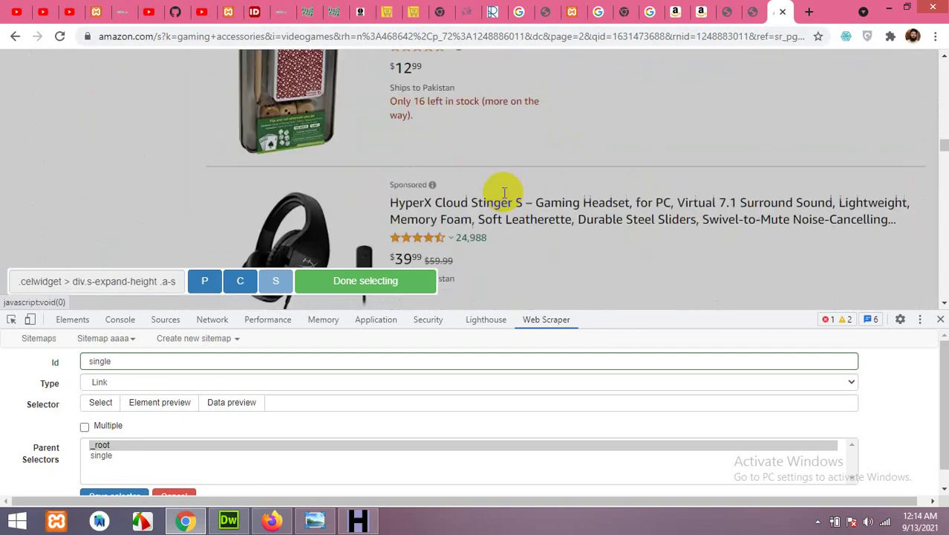
scroll(502, 186, "down", 5)
scroll(509, 166, "up", 2)
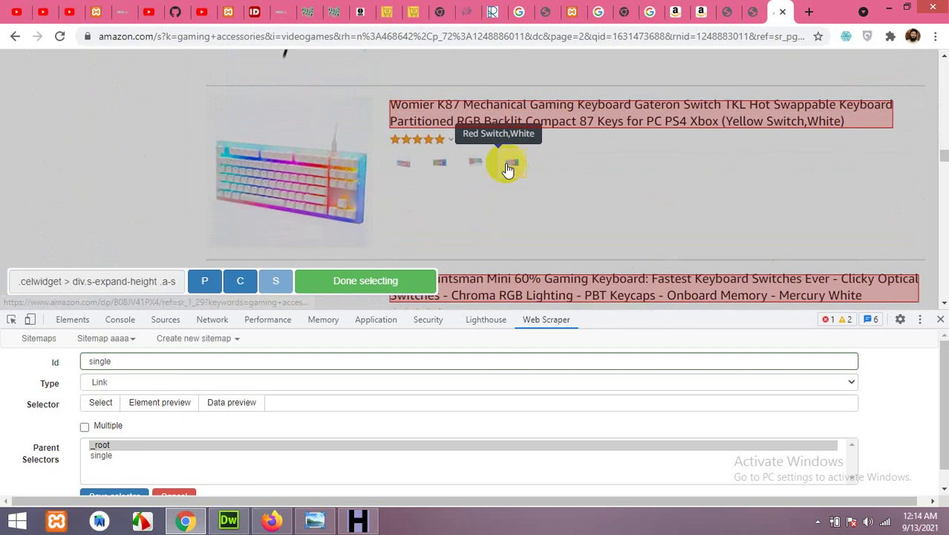
scroll(615, 193, "down", 10)
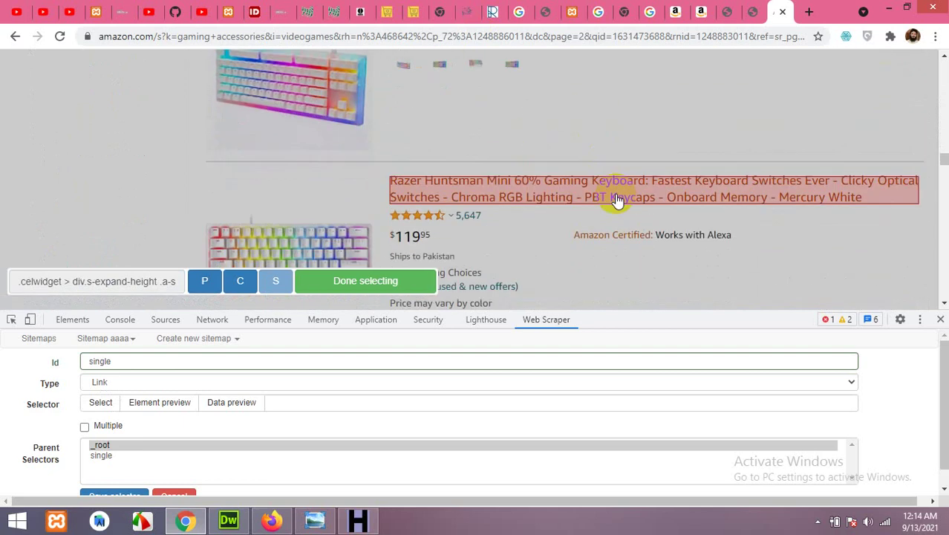
scroll(616, 197, "down", 9)
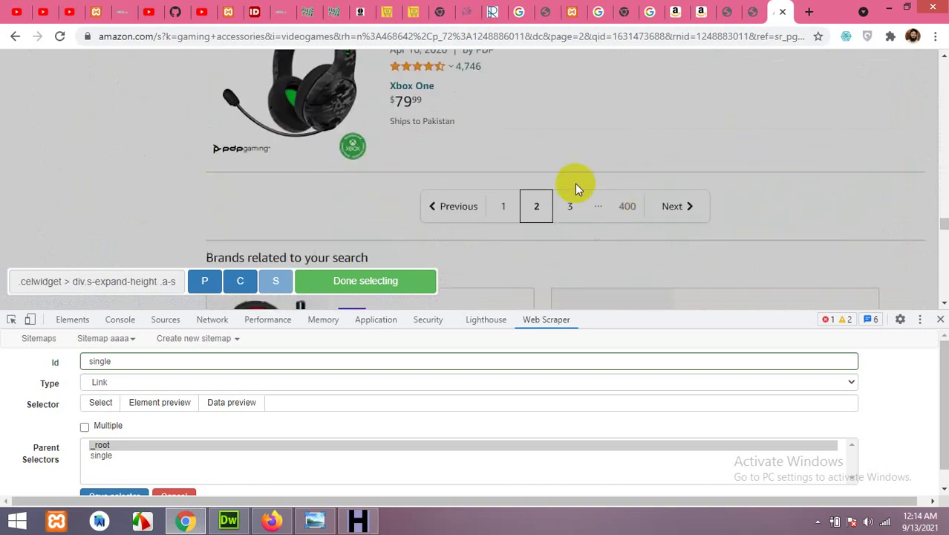
scroll(574, 184, "up", 3)
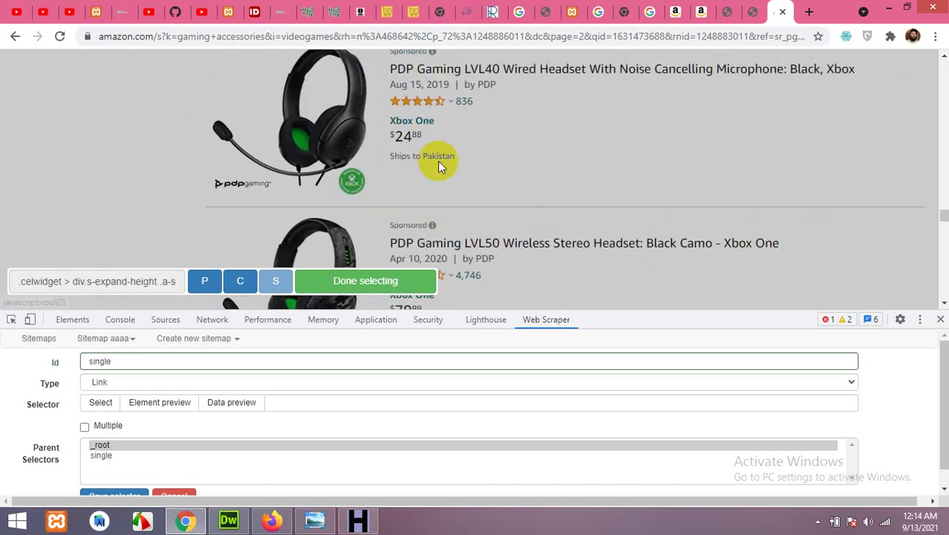
scroll(556, 167, "down", 3)
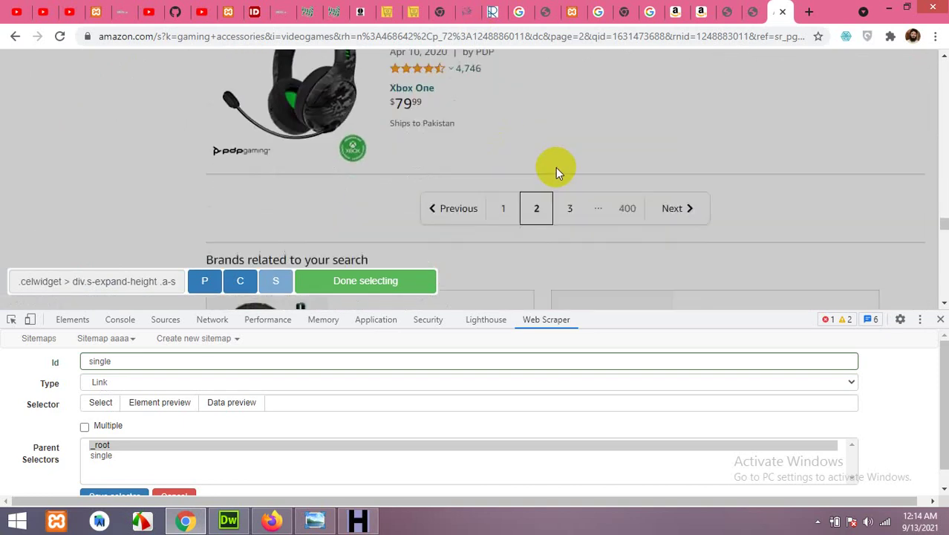
Step: Finish selecting the product title links and enable Multiple for the selector
left_click(351, 286)
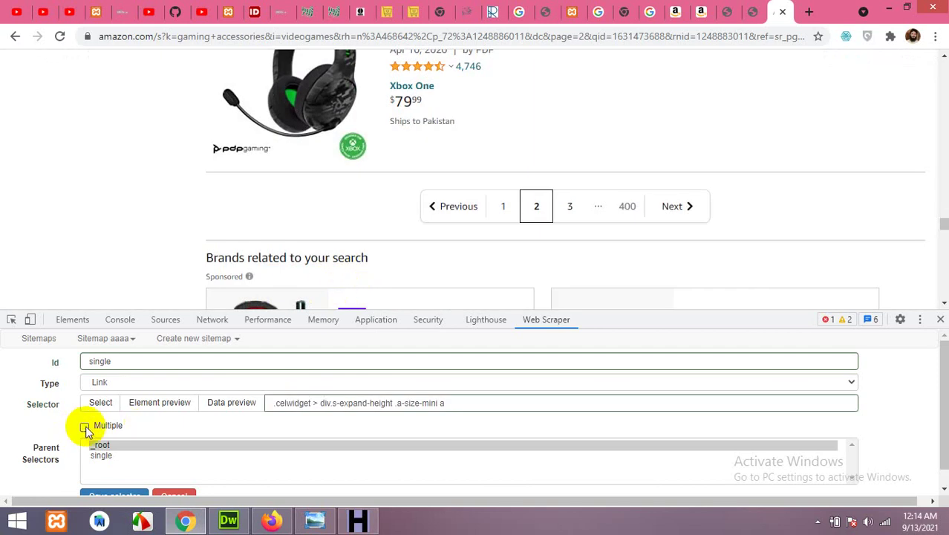
scroll(474, 225, "up", 3)
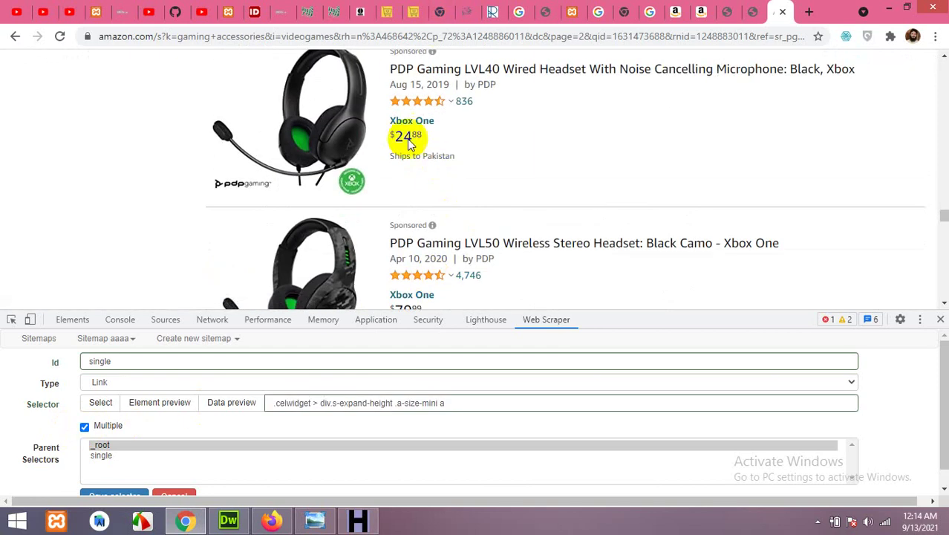
scroll(407, 139, "up", 1)
Step: Preview the data scraped by the "single" selector, look through its product links, and close the preview
left_click(222, 405)
scroll(218, 422, "down", 2)
scroll(717, 404, "down", 6)
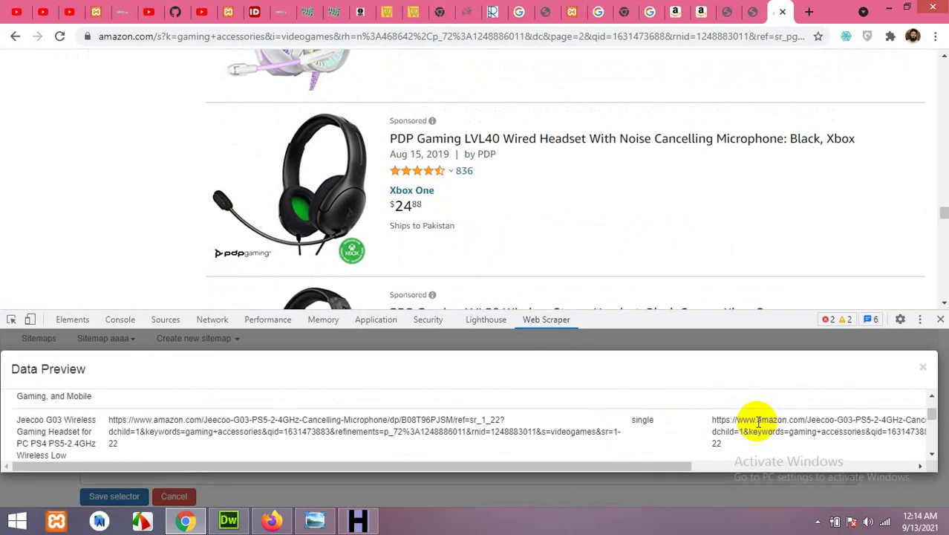
scroll(579, 413, "down", 2)
left_click(923, 365)
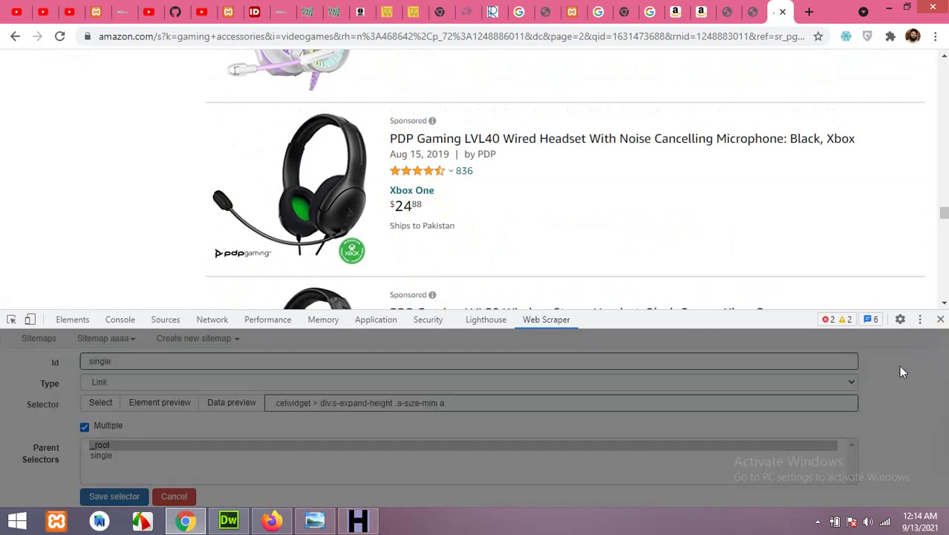
Step: Save the "single" link selector to the sitemap
scroll(112, 487, "down", 1)
left_click(112, 479)
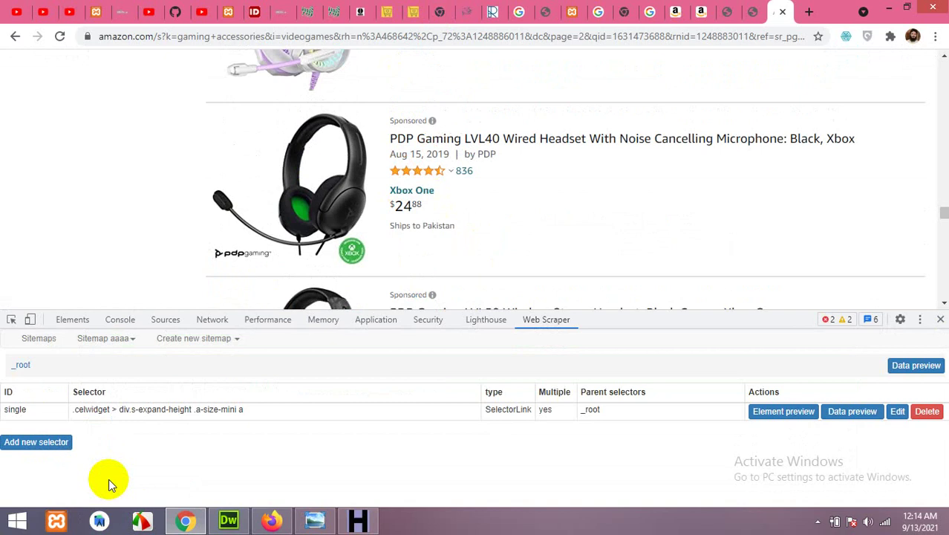
scroll(572, 232, "up", 10)
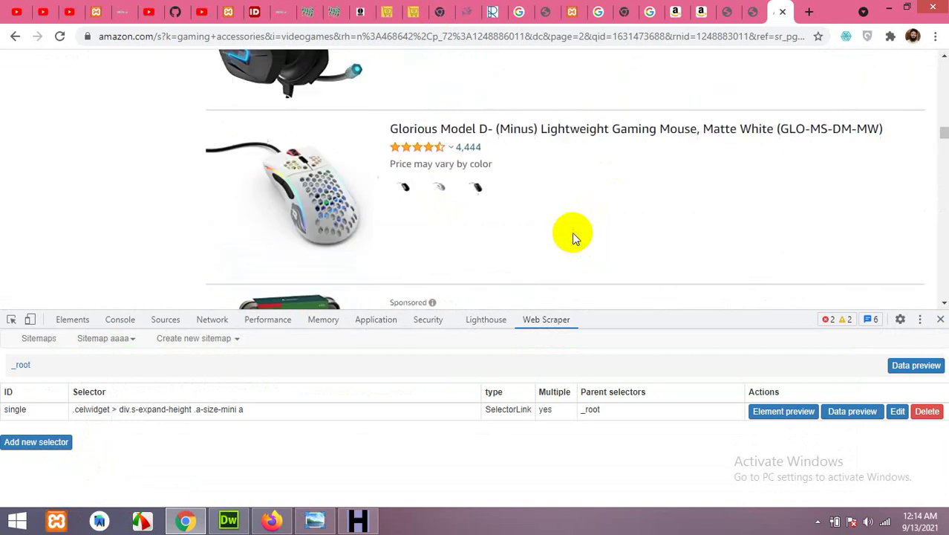
Step: Open the Turtle Beach Recon Spark Gaming Headset product page and enter the "single" selector's level in the sitemap
scroll(572, 232, "up", 10)
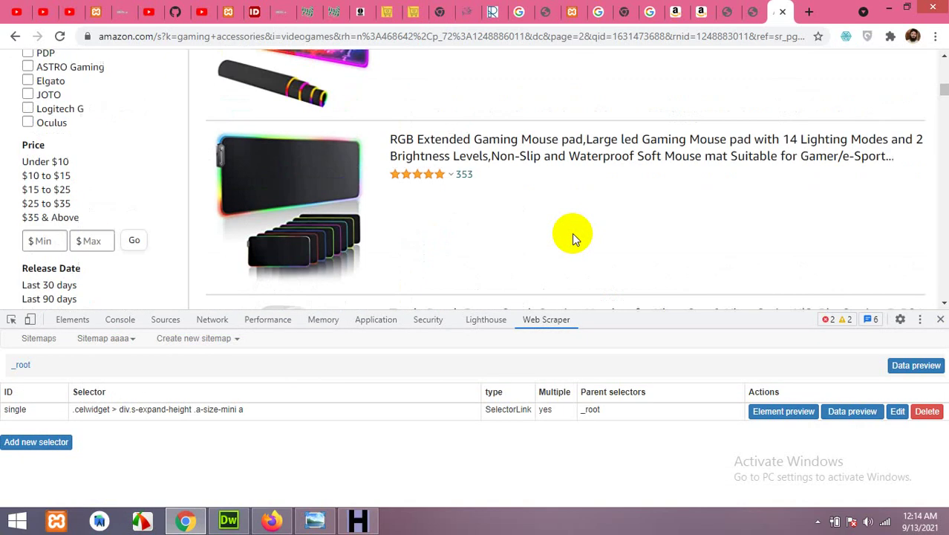
scroll(424, 250, "down", 3)
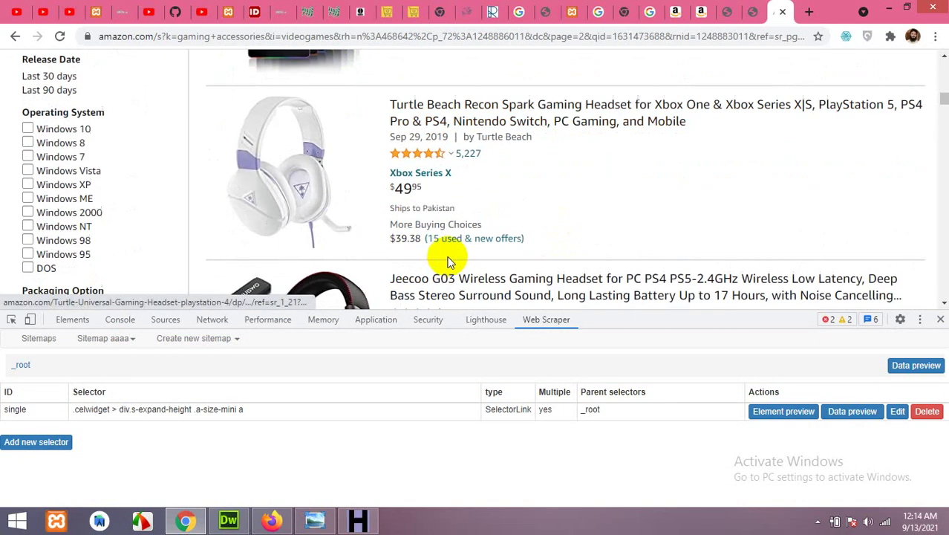
left_click(439, 112)
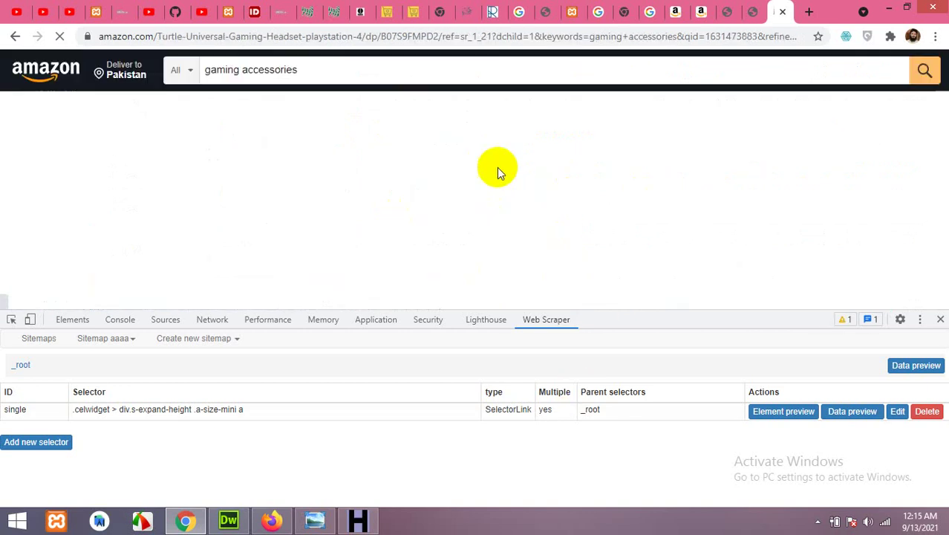
left_click(18, 411)
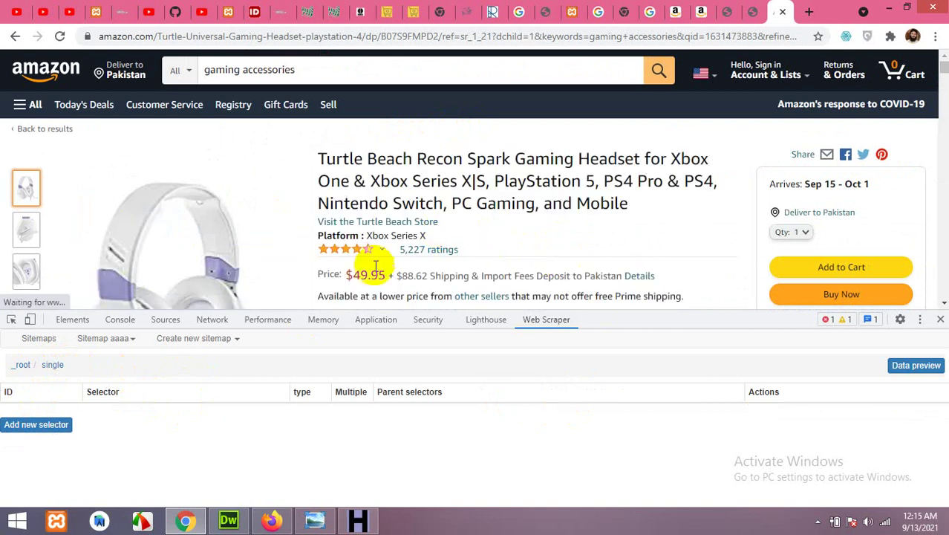
Step: Look through the headset's product page for details to scrape, from title and price to the product information table
scroll(446, 193, "down", 2)
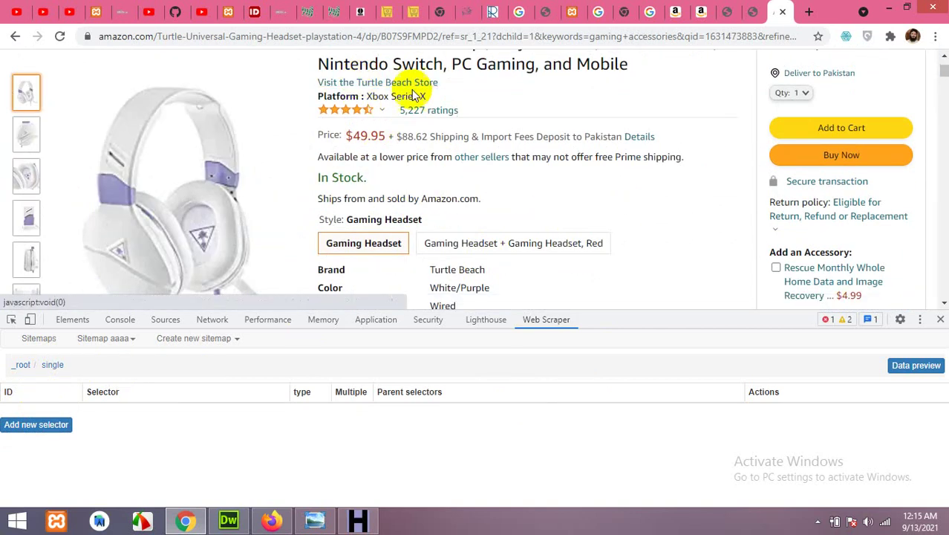
scroll(290, 149, "up", 2)
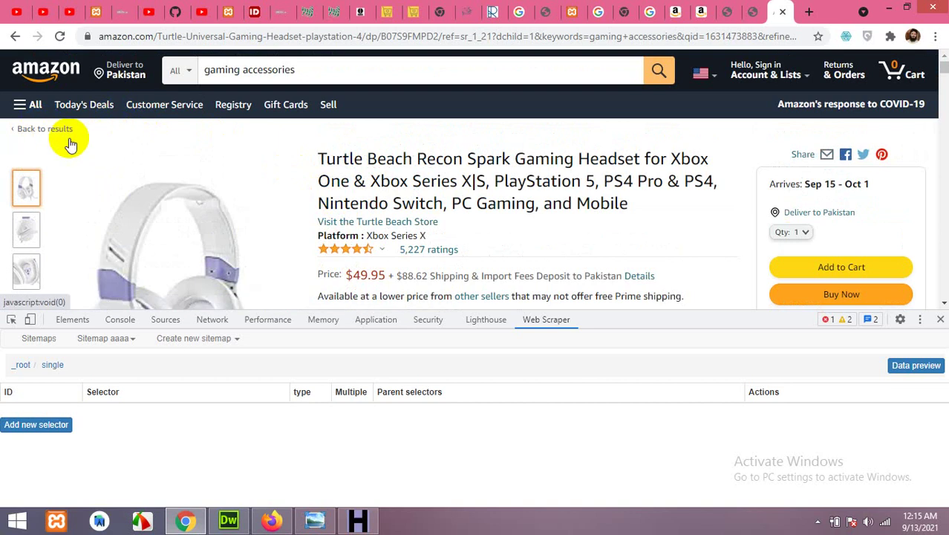
scroll(547, 271, "down", 2)
scroll(393, 201, "down", 2)
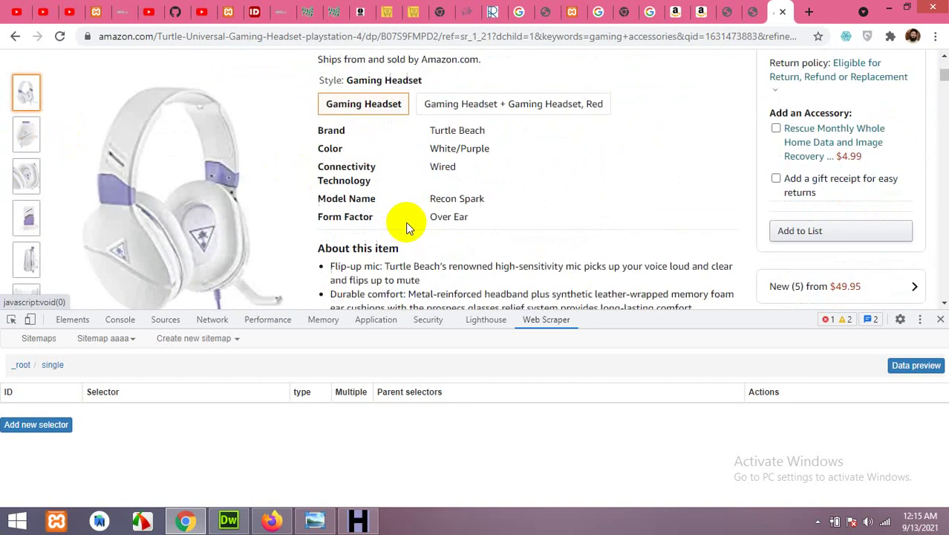
scroll(445, 250, "down", 10)
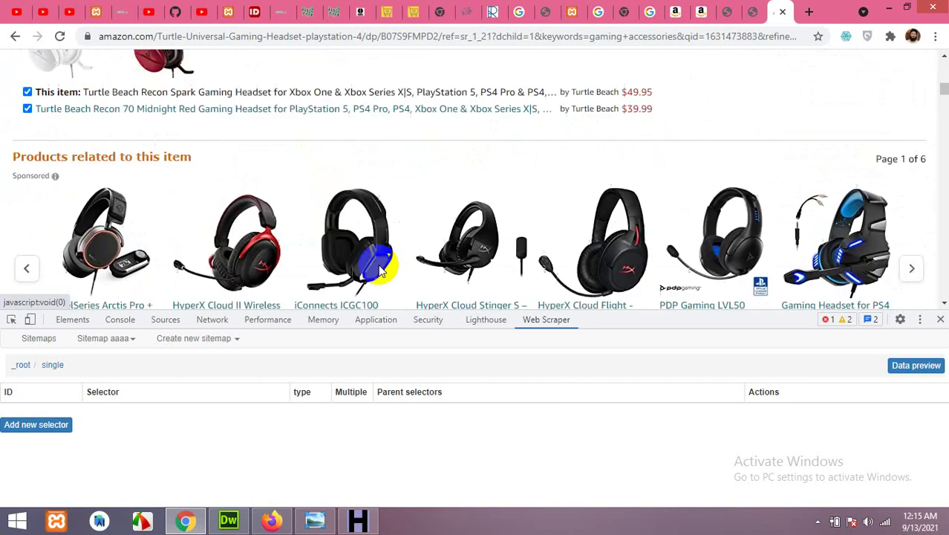
scroll(353, 271, "down", 15)
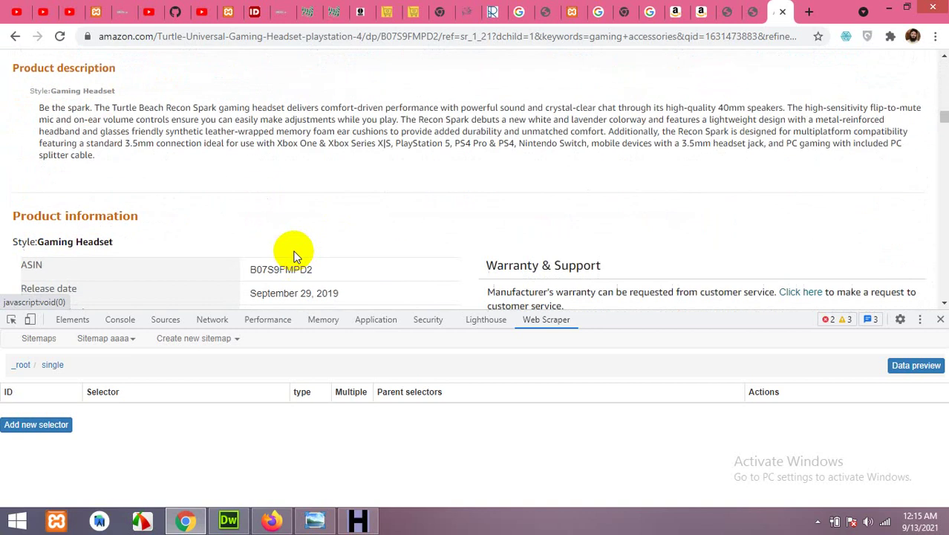
scroll(294, 256, "up", 4)
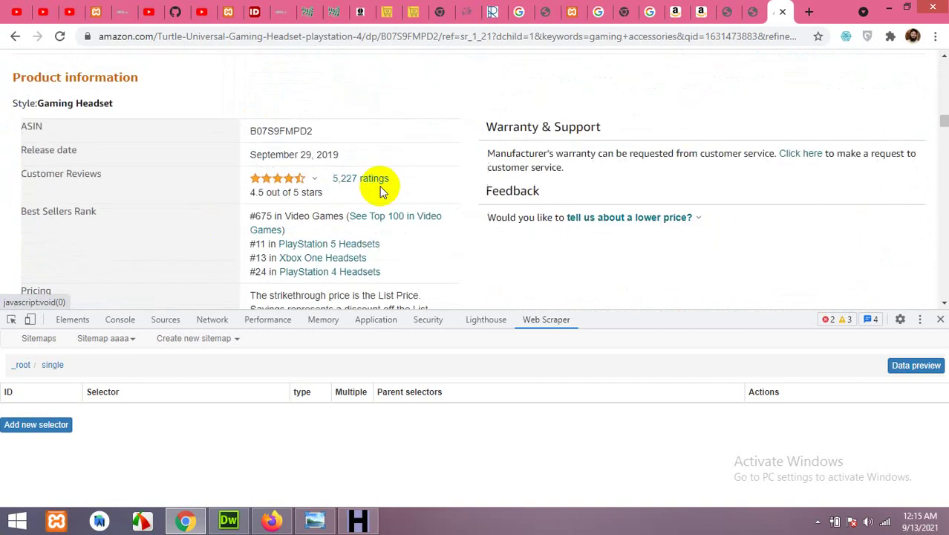
scroll(84, 232, "down", 1)
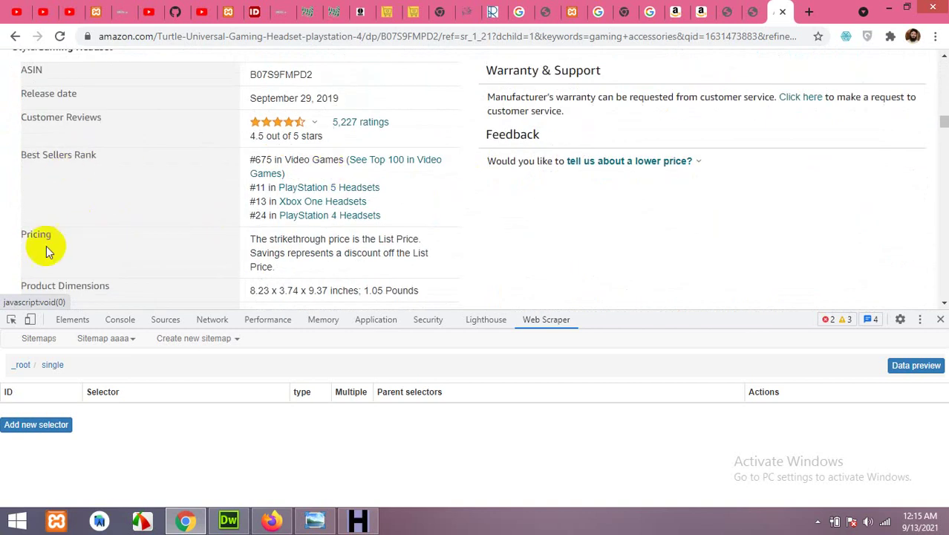
scroll(42, 249, "down", 2)
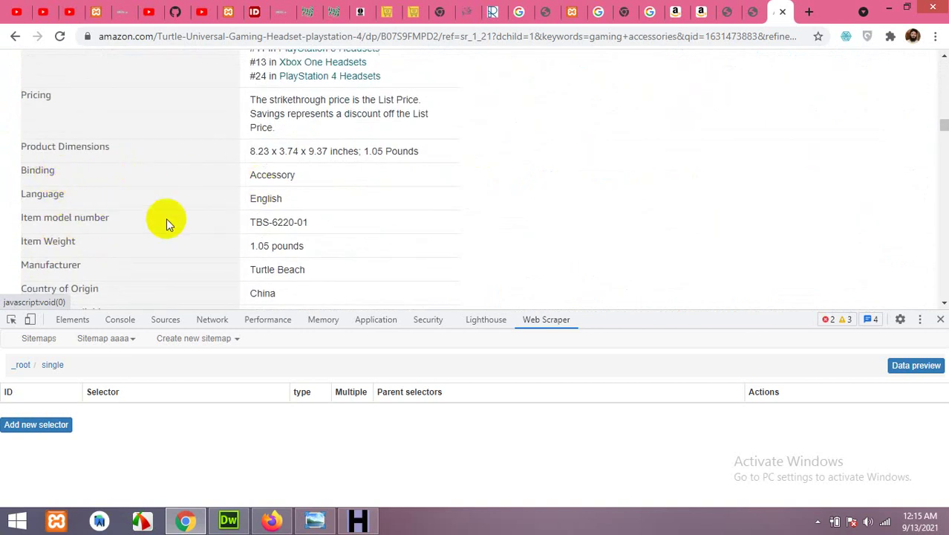
scroll(368, 220, "down", 4)
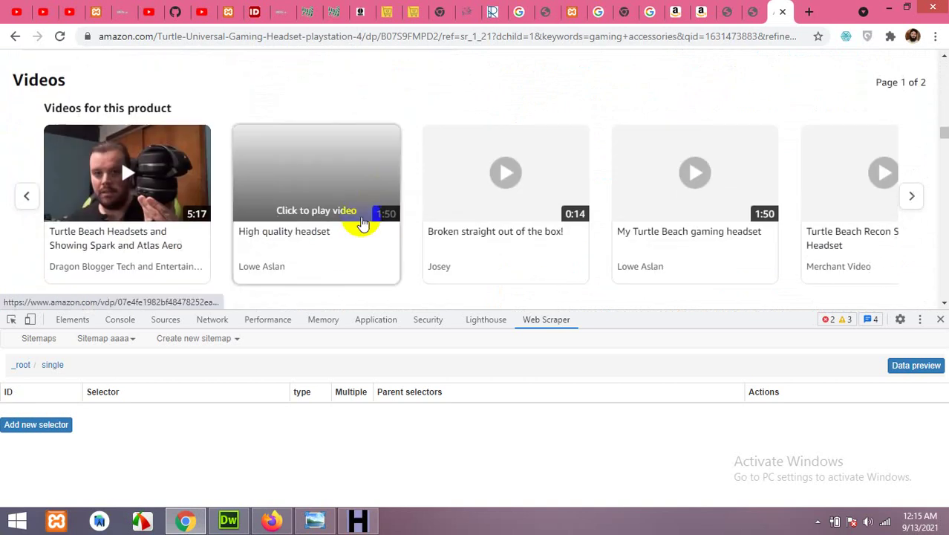
scroll(353, 237, "up", 3)
scroll(419, 249, "up", 10)
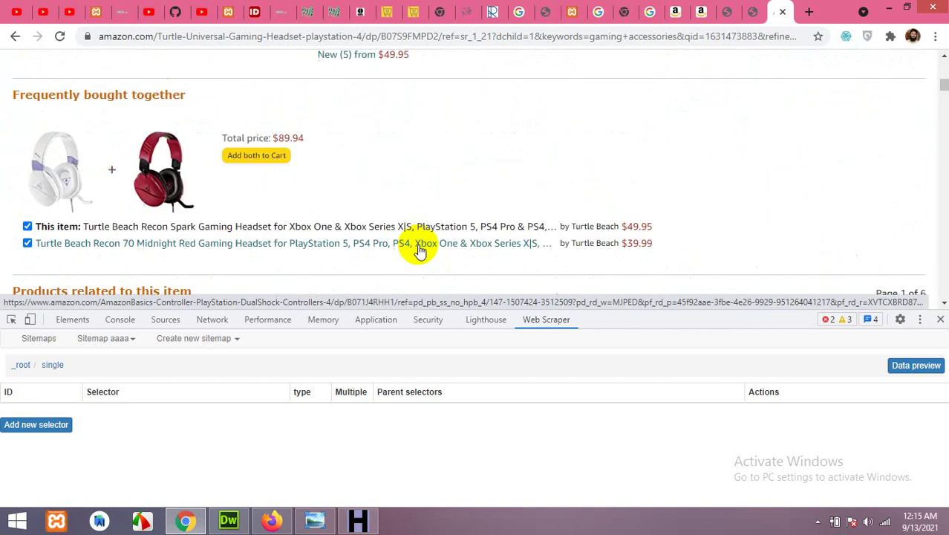
scroll(483, 239, "up", 6)
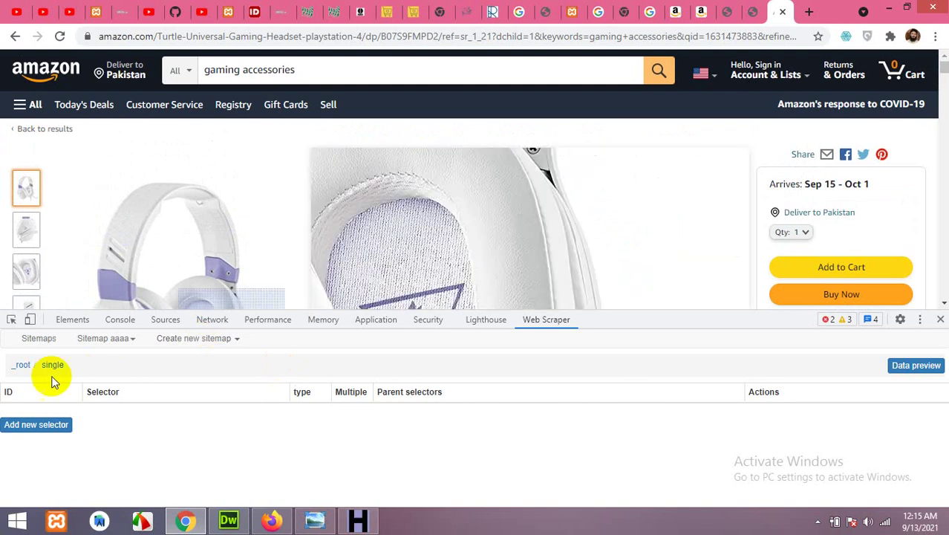
Step: Add a Text selector with ID "title" under "single" and select the product title heading as its element
left_click(37, 426)
left_click(148, 360)
type("title")
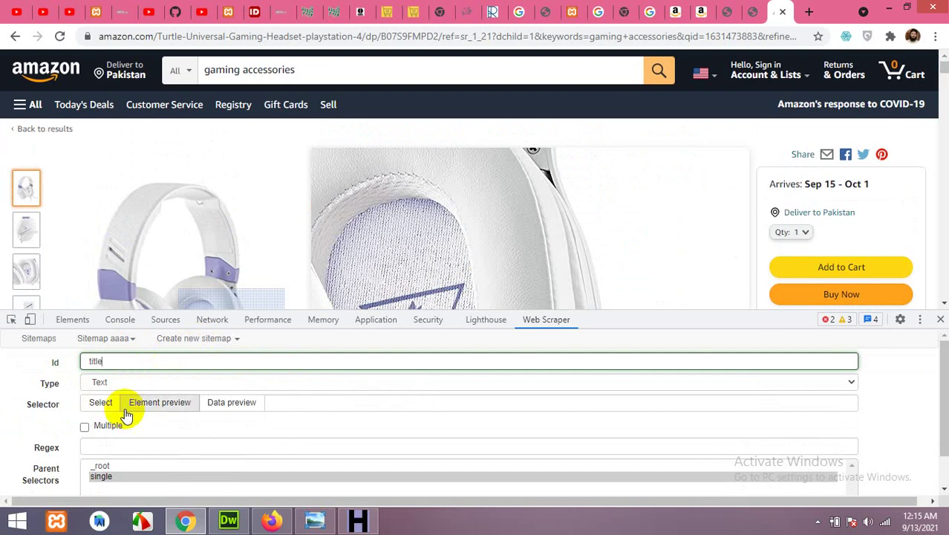
left_click(104, 401)
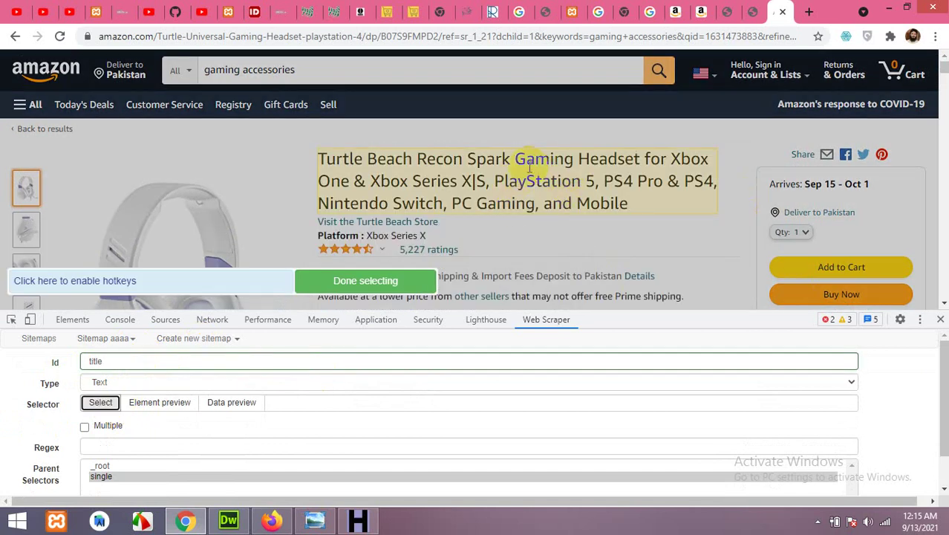
left_click(530, 168)
Step: Preview the data scraped by the "title" selector, close the preview, and save the selector
left_click(231, 403)
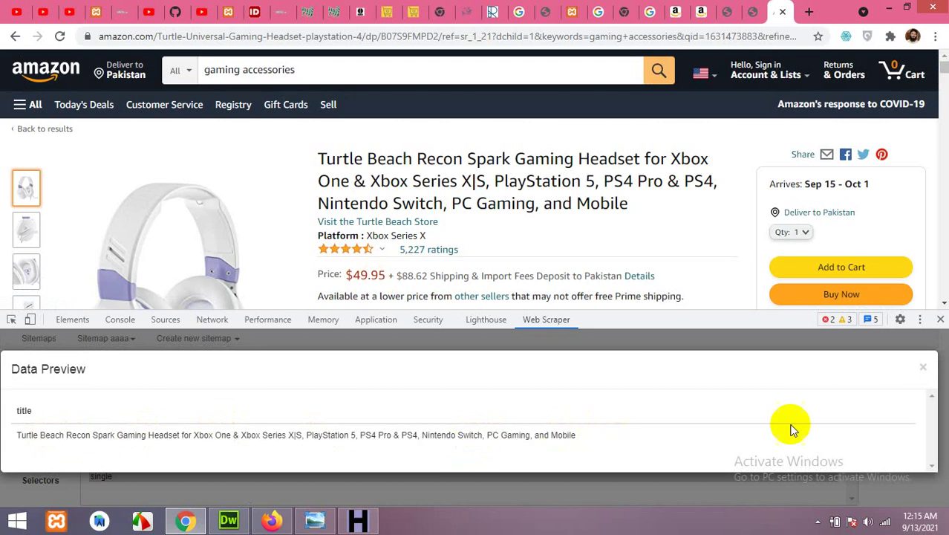
left_click(923, 371)
scroll(174, 444, "down", 1)
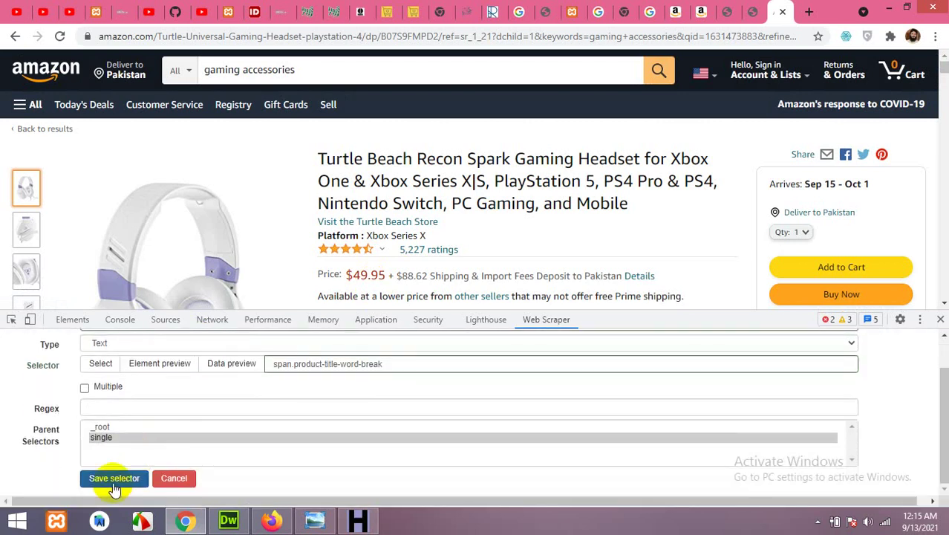
left_click(89, 477)
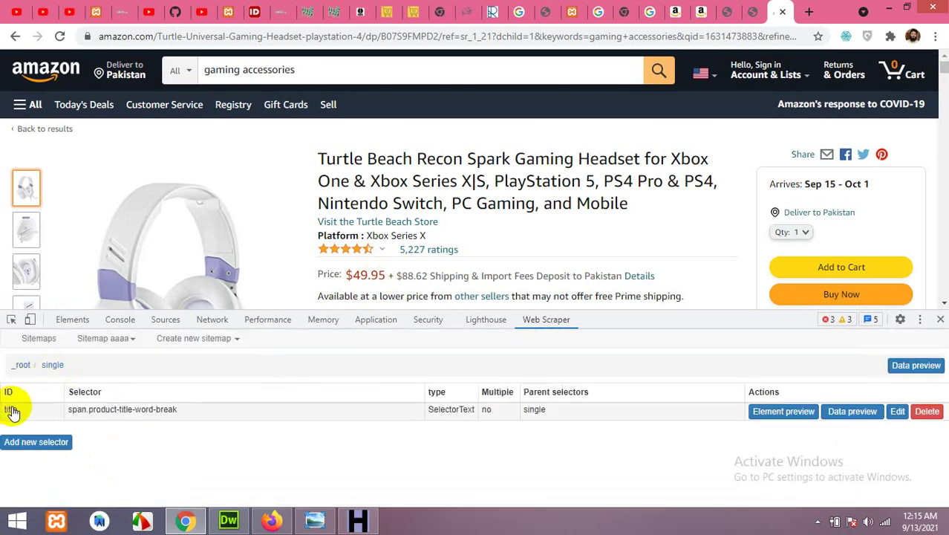
Step: Add a Text selector with ID "price" under "single" and select the product's price as its element
left_click(41, 442)
left_click(119, 364)
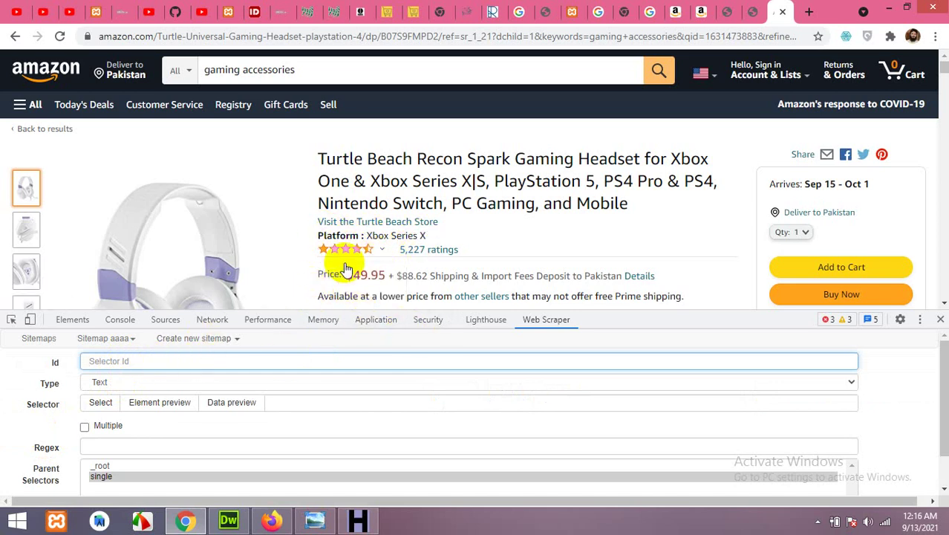
mouse_move(329, 251)
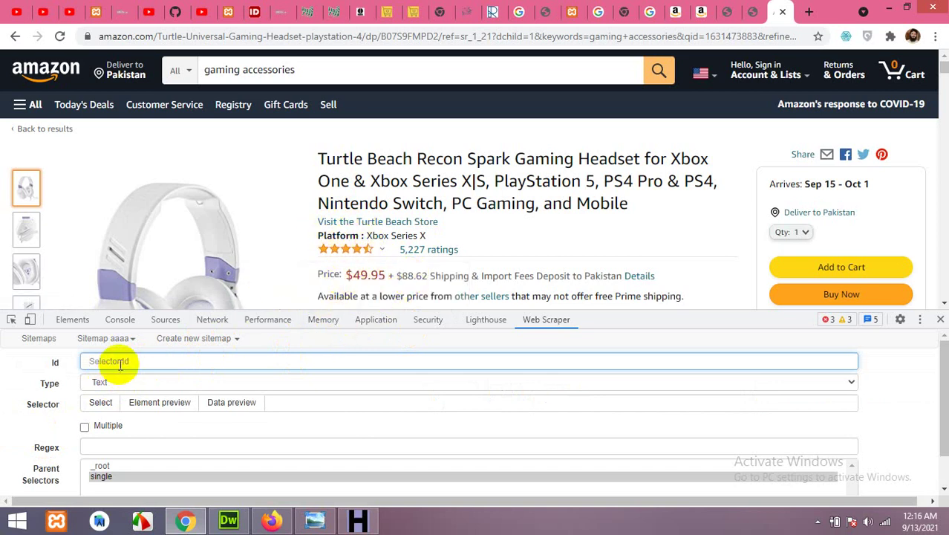
type("price")
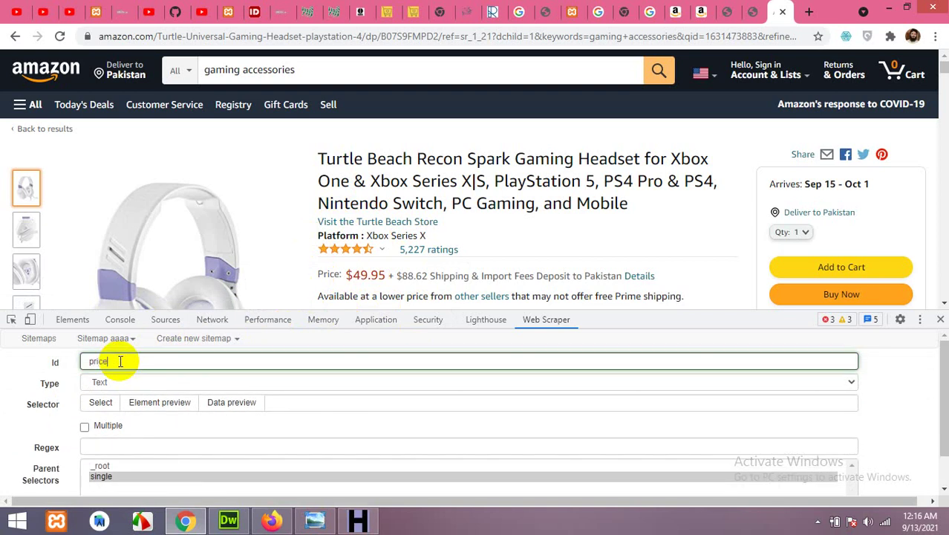
left_click(105, 407)
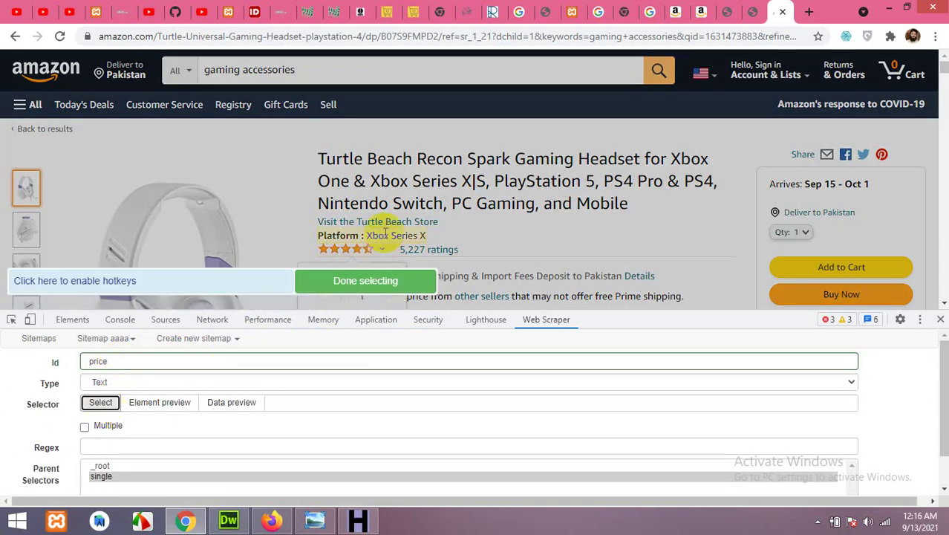
scroll(375, 223, "down", 1)
left_click(371, 205)
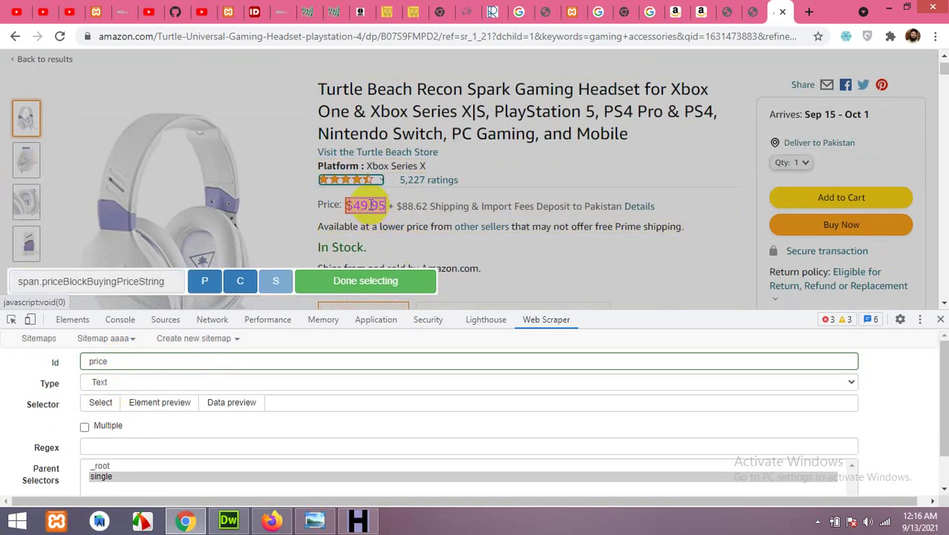
left_click(391, 279)
Step: Preview the data scraped by the "price" selector, close the preview, and save the selector
left_click(248, 403)
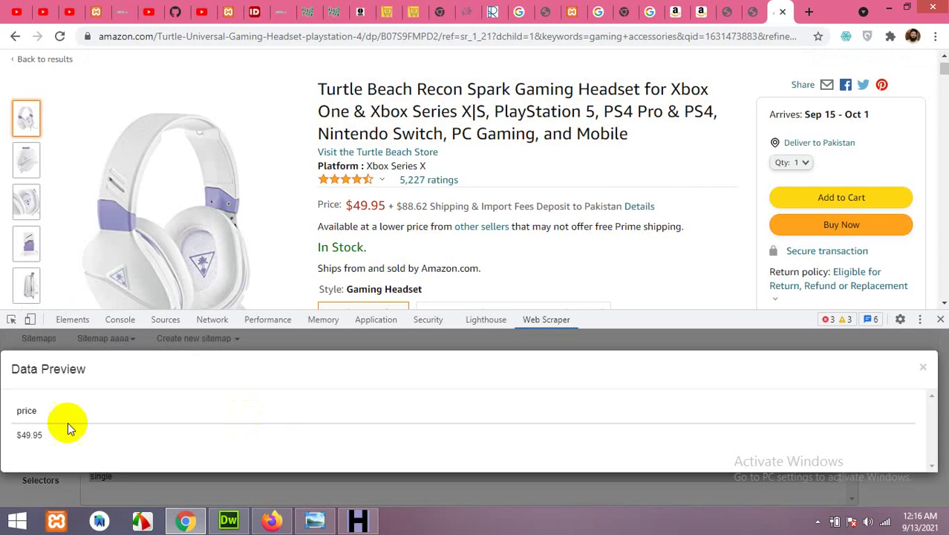
left_click(924, 366)
scroll(187, 461, "down", 1)
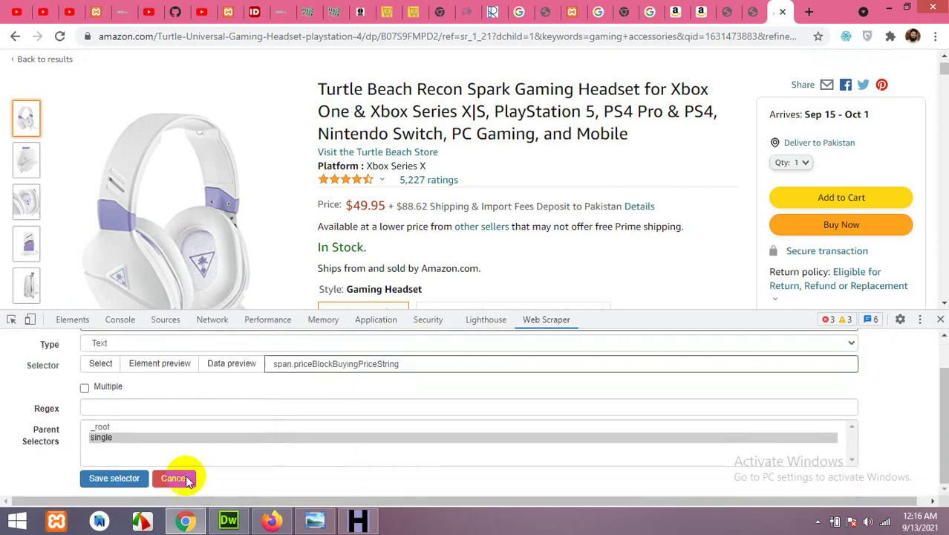
left_click(100, 477)
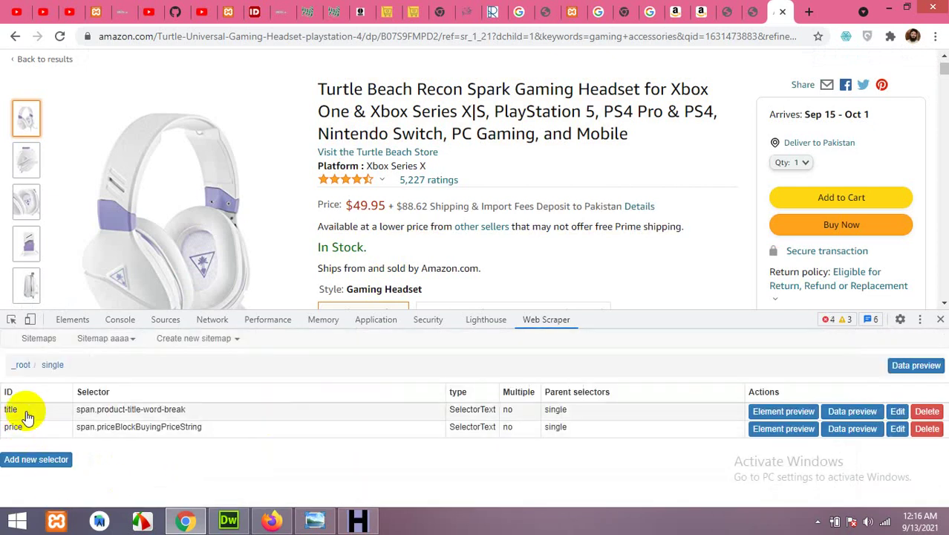
Step: Create and save a Text selector with ID "stock" under "single" that targets the product's "In Stock." text
scroll(443, 226, "down", 1)
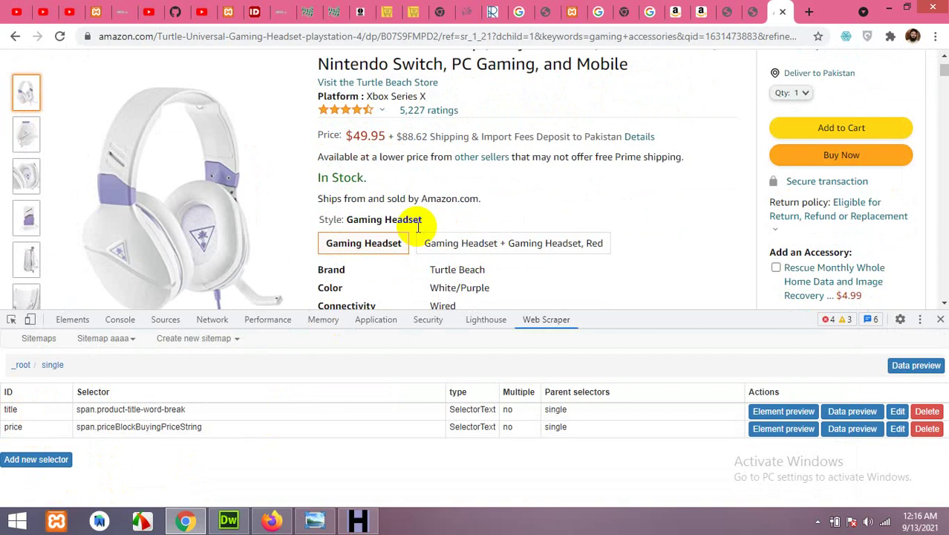
left_click(36, 459)
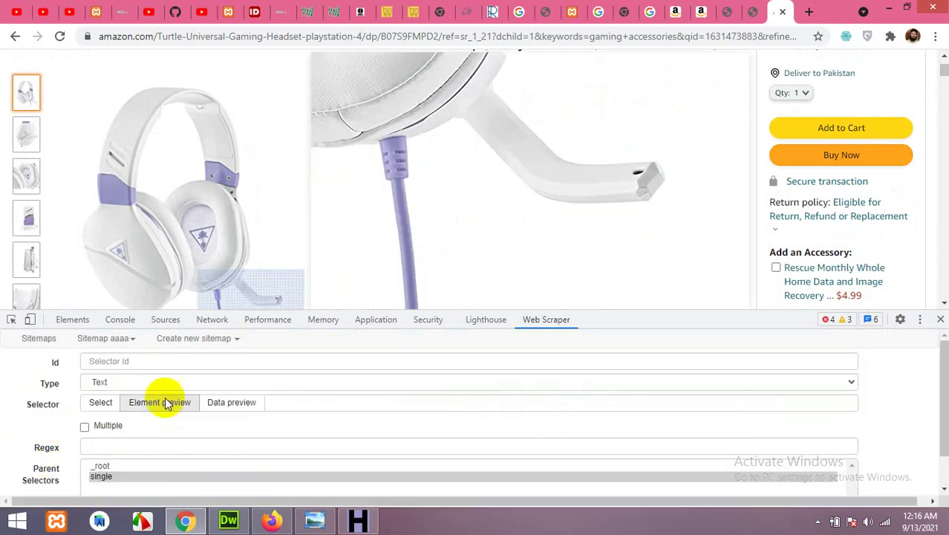
left_click(169, 362)
type("stoc")
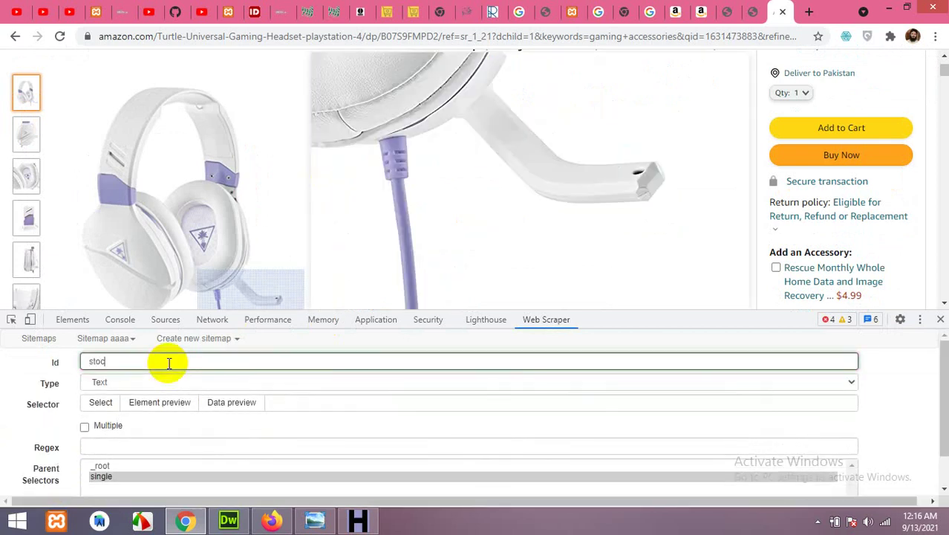
left_click(102, 402)
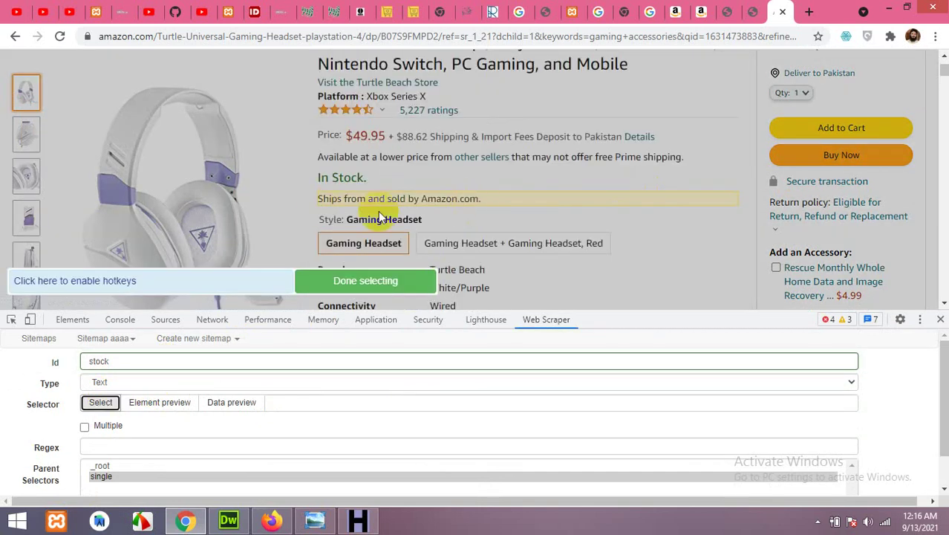
left_click(350, 180)
left_click(377, 281)
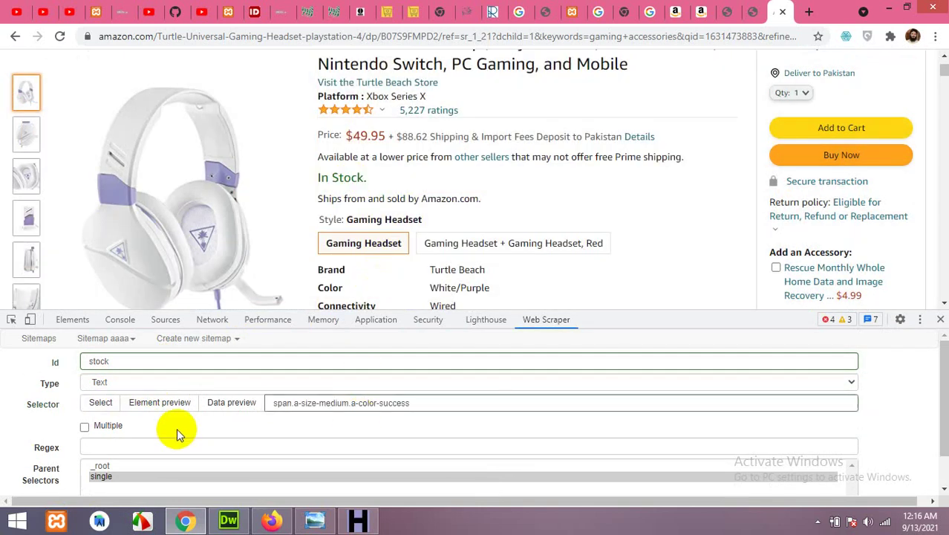
scroll(176, 429, "down", 1)
left_click(128, 479)
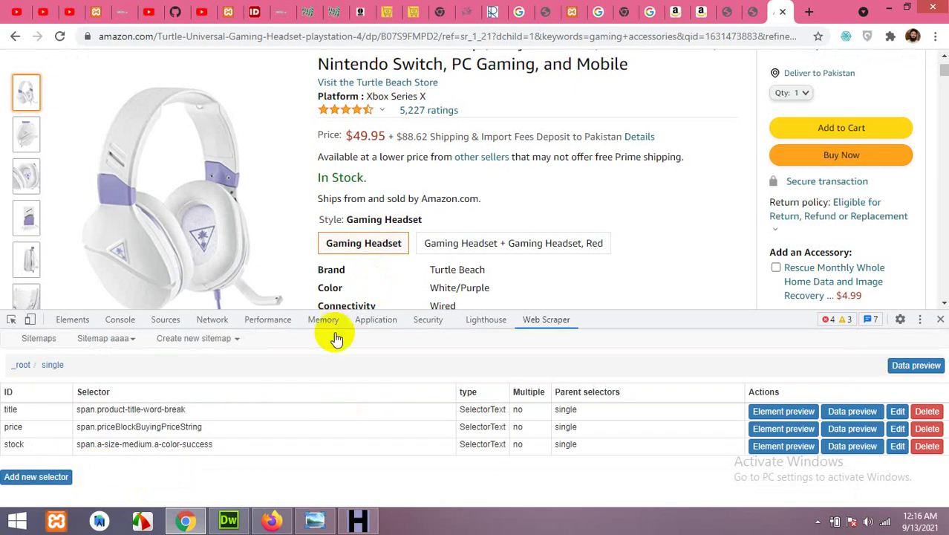
scroll(382, 280, "down", 1)
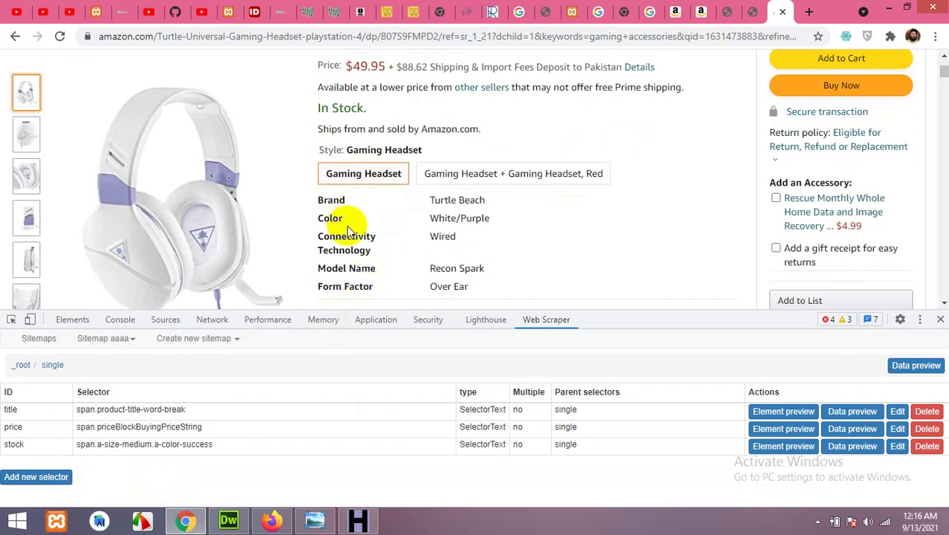
Step: Add an HTML selector with ID "short" under "single" and select the "About this item" block as its element
scroll(435, 283, "down", 1)
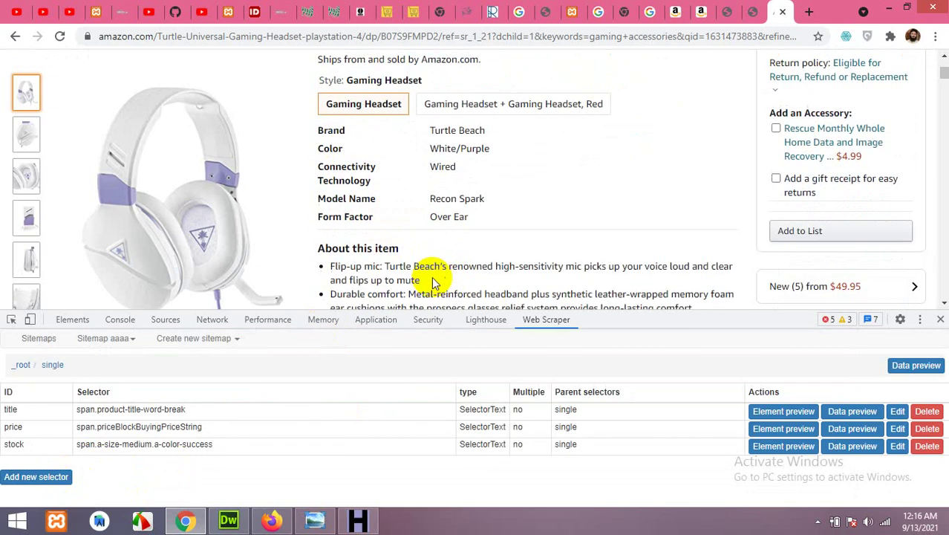
scroll(333, 132, "down", 2)
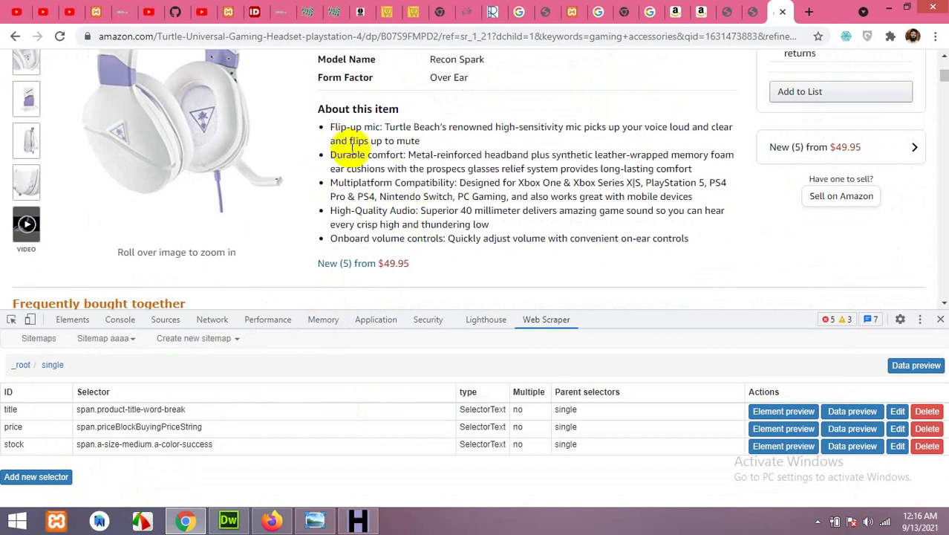
left_click(36, 477)
left_click(97, 361)
type("shop")
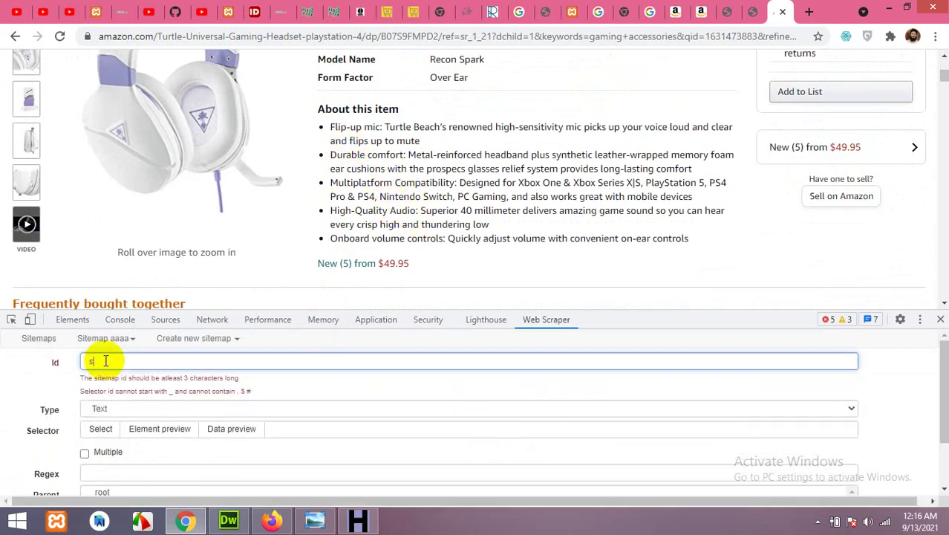
left_click(106, 384)
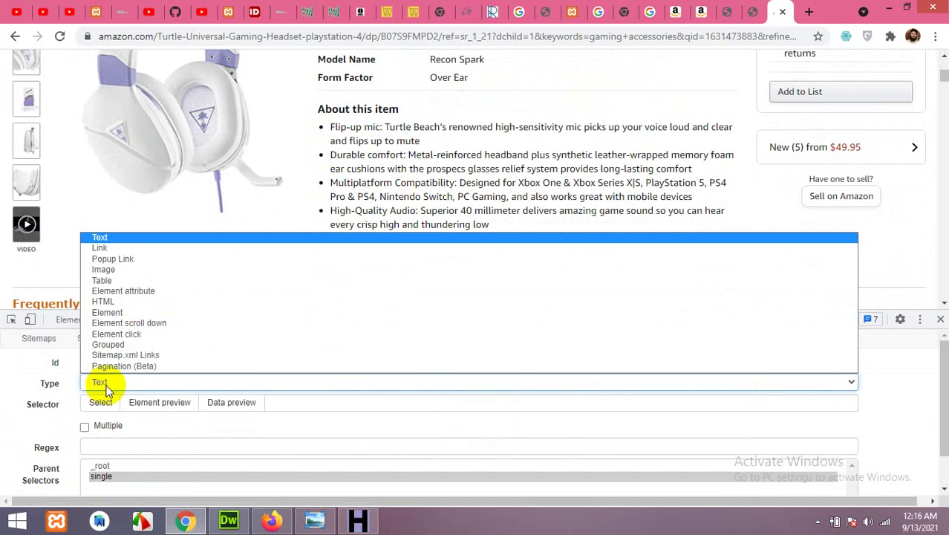
left_click(106, 383)
left_click(106, 383)
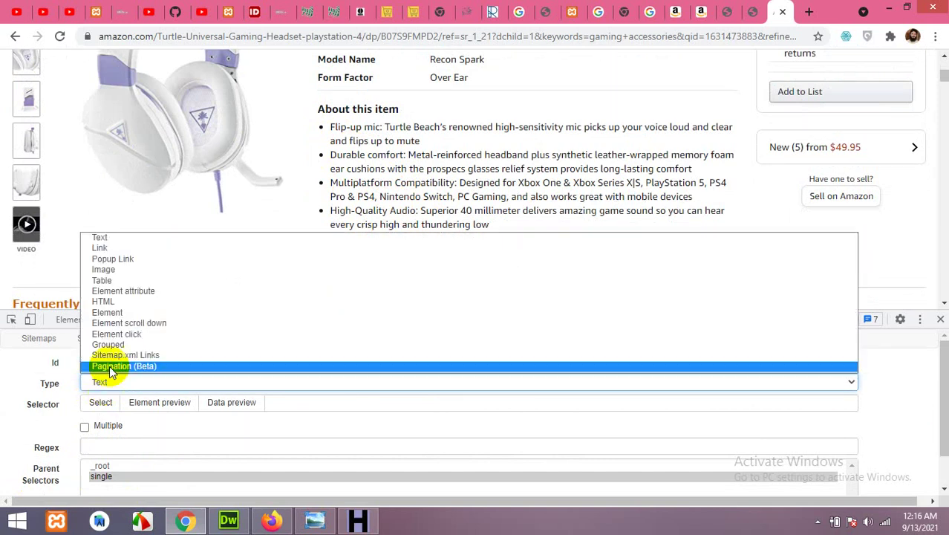
left_click(111, 302)
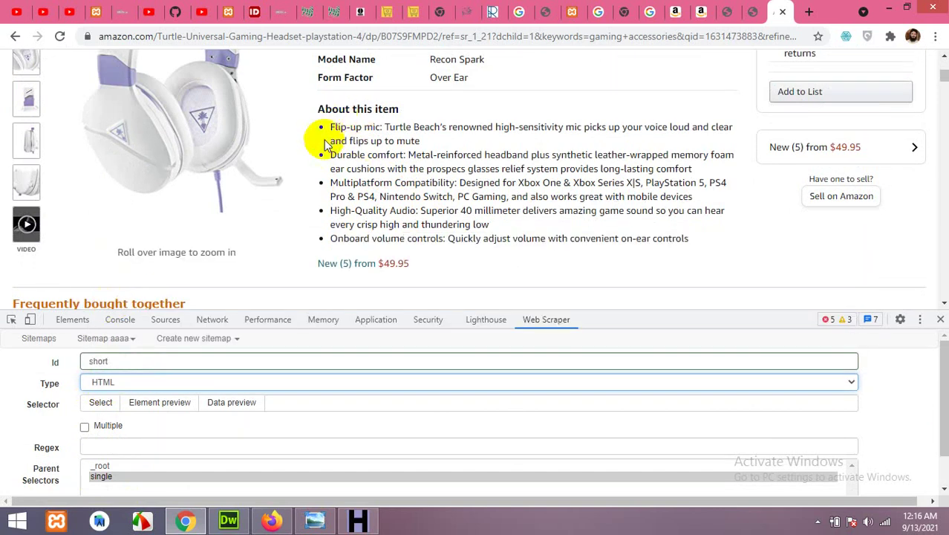
left_click(101, 404)
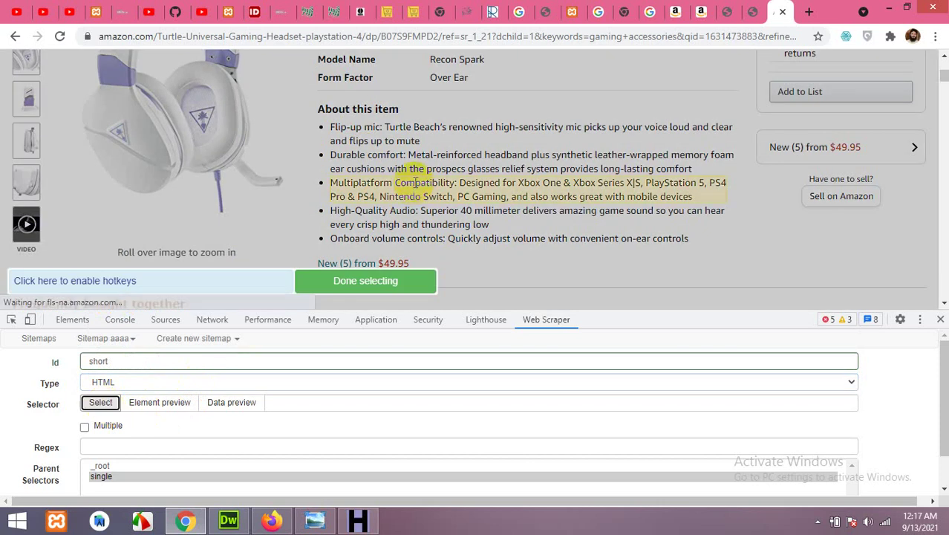
left_click(418, 99)
left_click(358, 288)
Step: Preview the data scraped by the "short" selector, close the preview, and save the selector
left_click(233, 402)
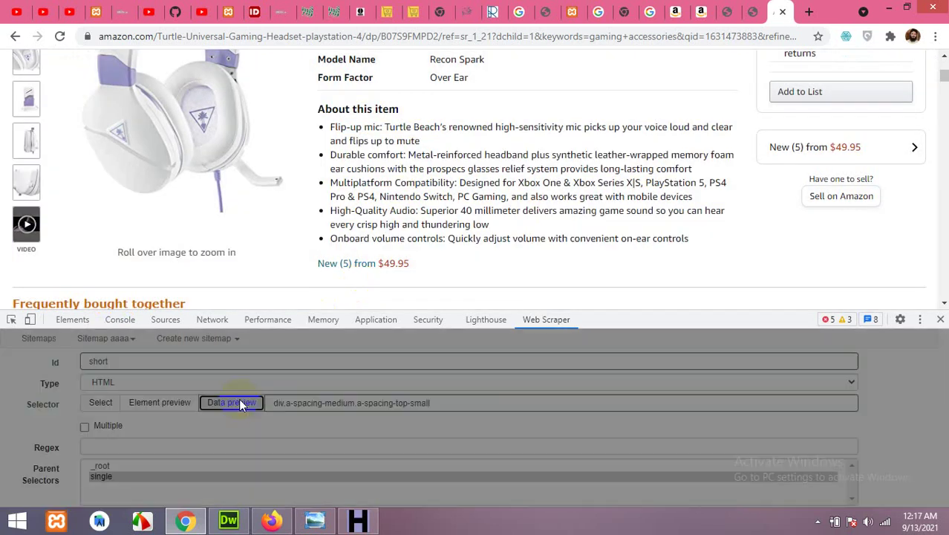
scroll(219, 425, "down", 2)
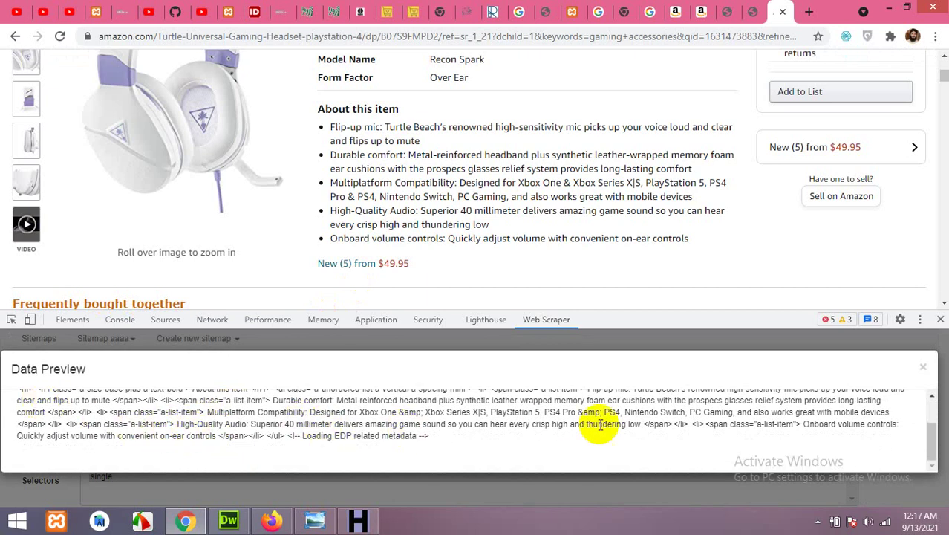
left_click(922, 368)
scroll(229, 436, "down", 1)
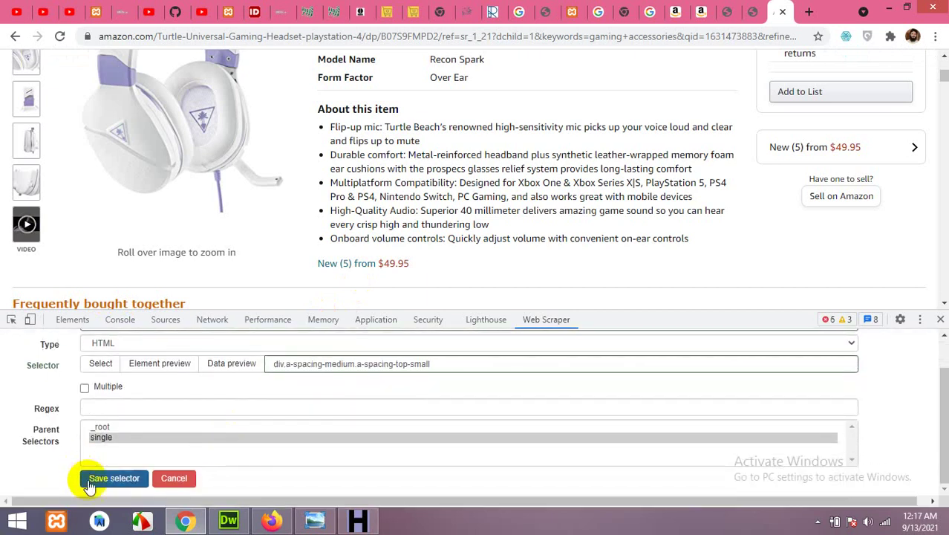
left_click(93, 479)
Step: Add a selector with ID "description" under "single", keeping its type as Text
scroll(483, 171, "down", 3)
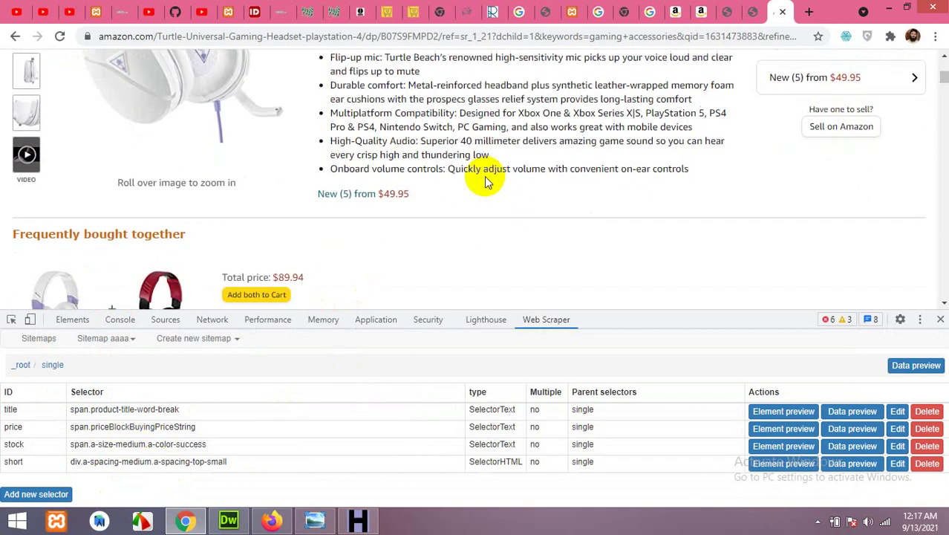
scroll(445, 215, "down", 12)
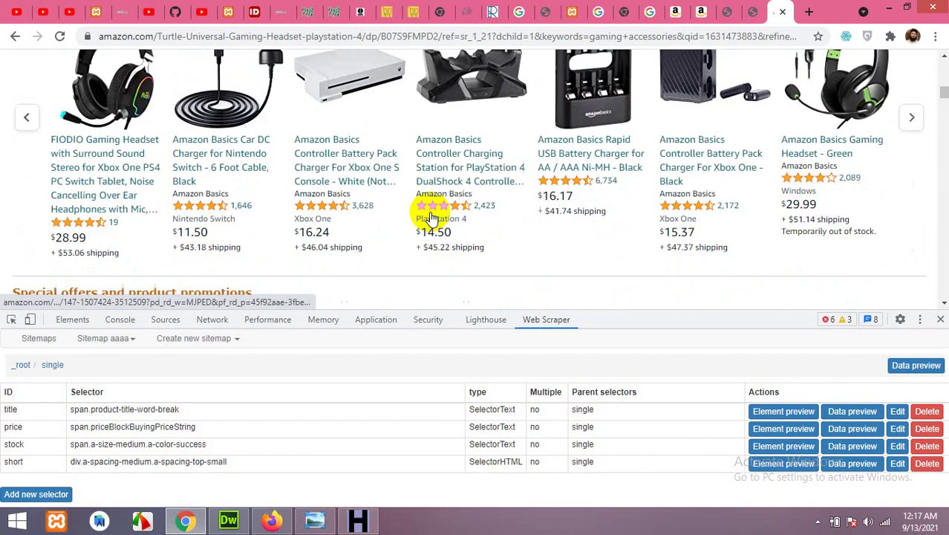
scroll(427, 215, "down", 10)
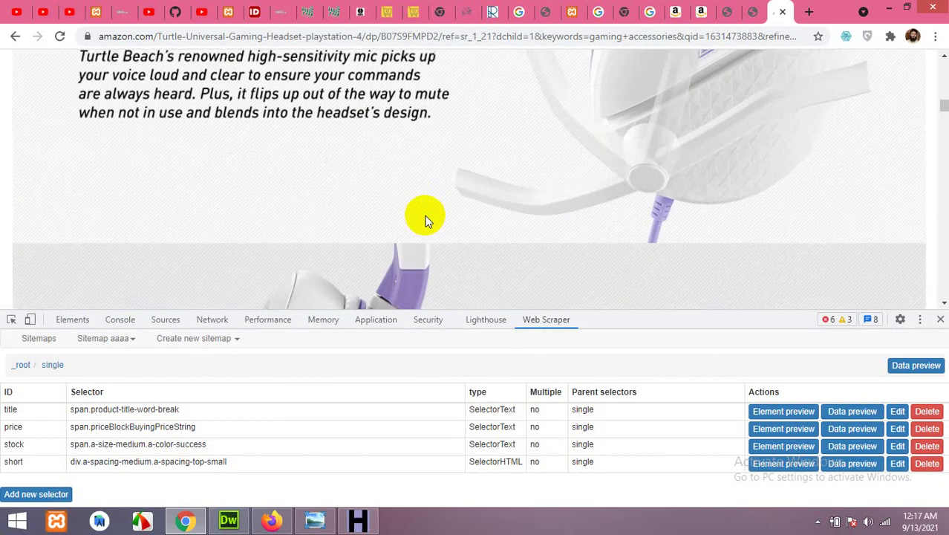
scroll(420, 216, "down", 10)
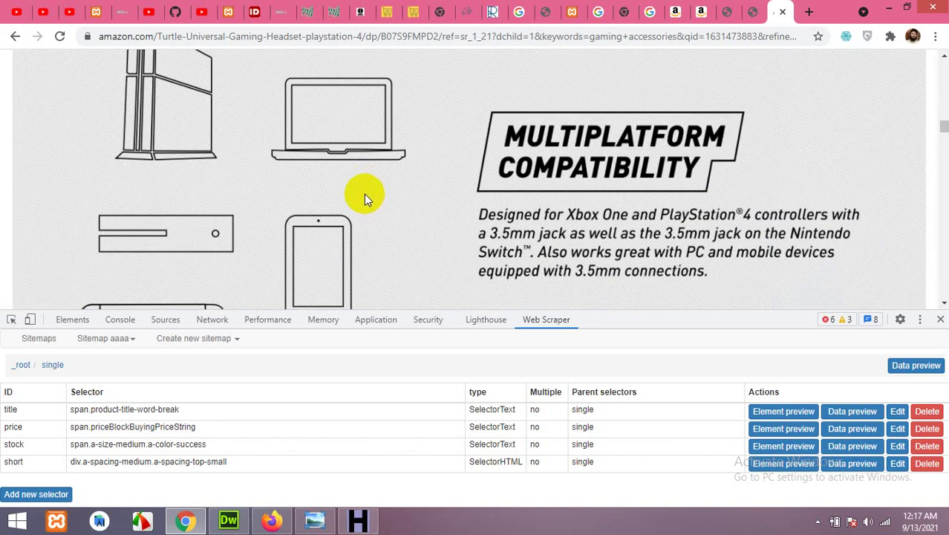
scroll(364, 199, "down", 3)
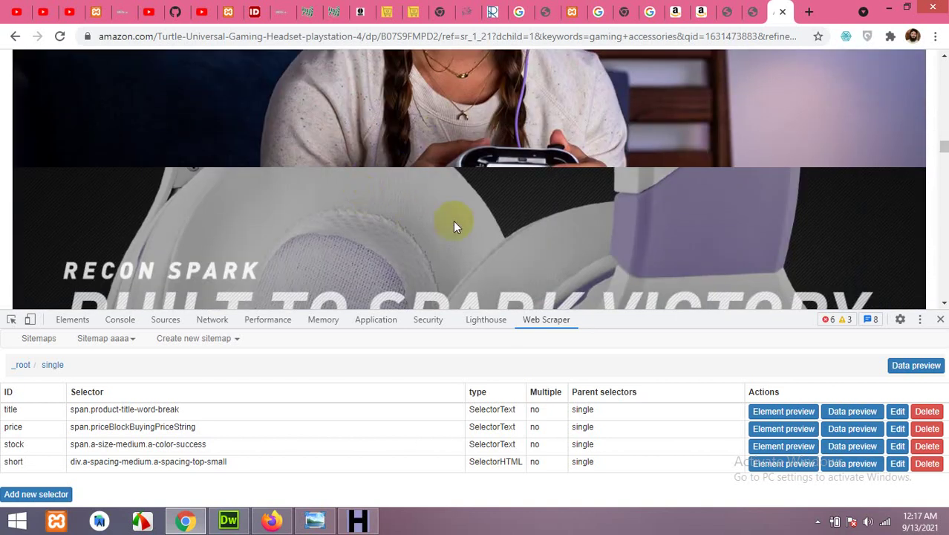
scroll(446, 185, "down", 10)
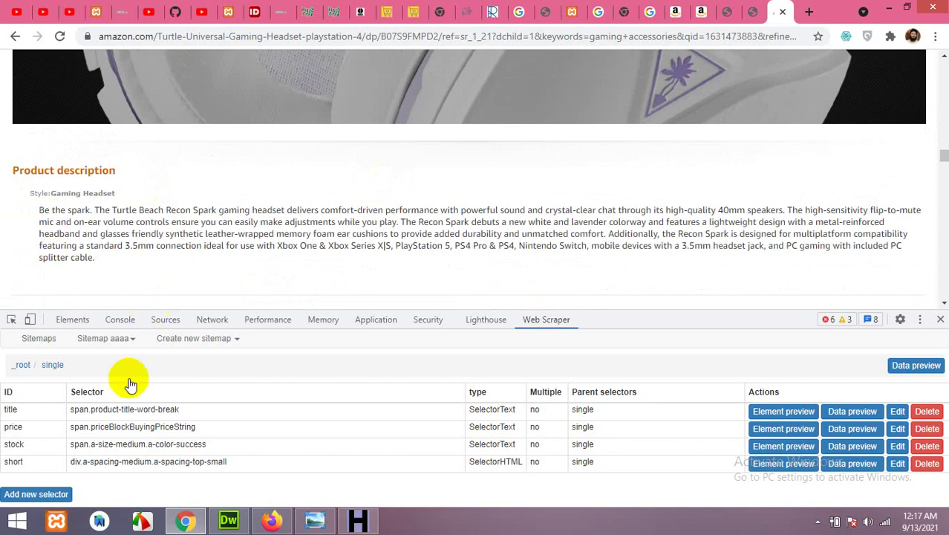
left_click(32, 496)
left_click(140, 360)
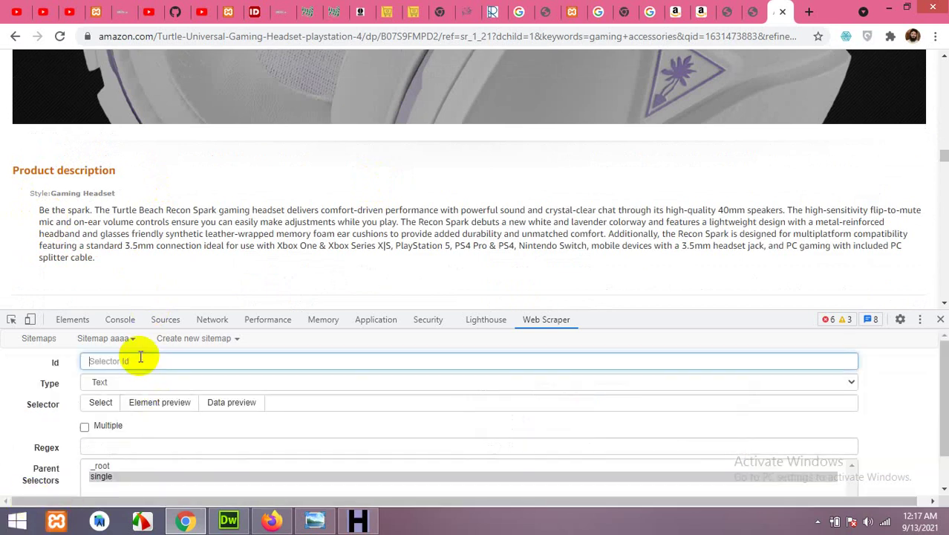
type("description")
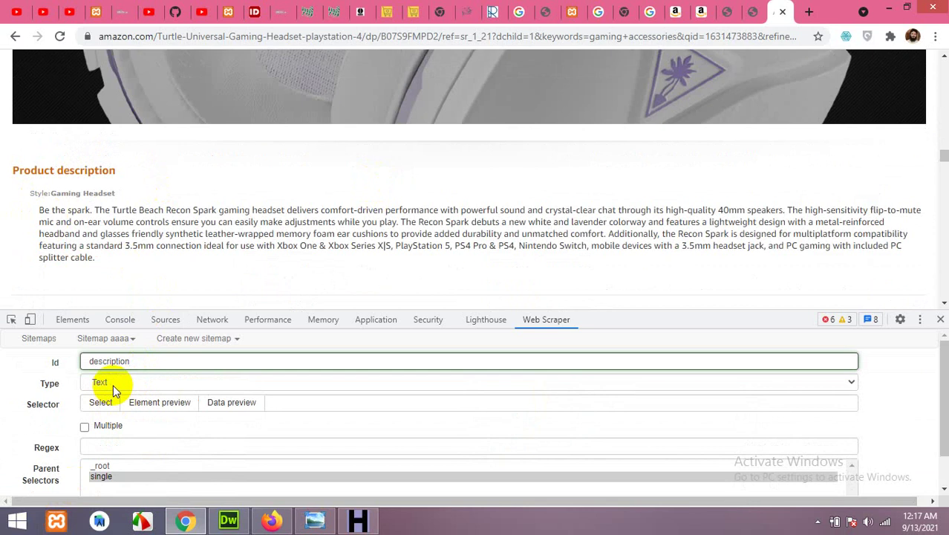
Step: Select the paragraph under "Product description" as the "description" selector's element and save the selector
left_click(101, 402)
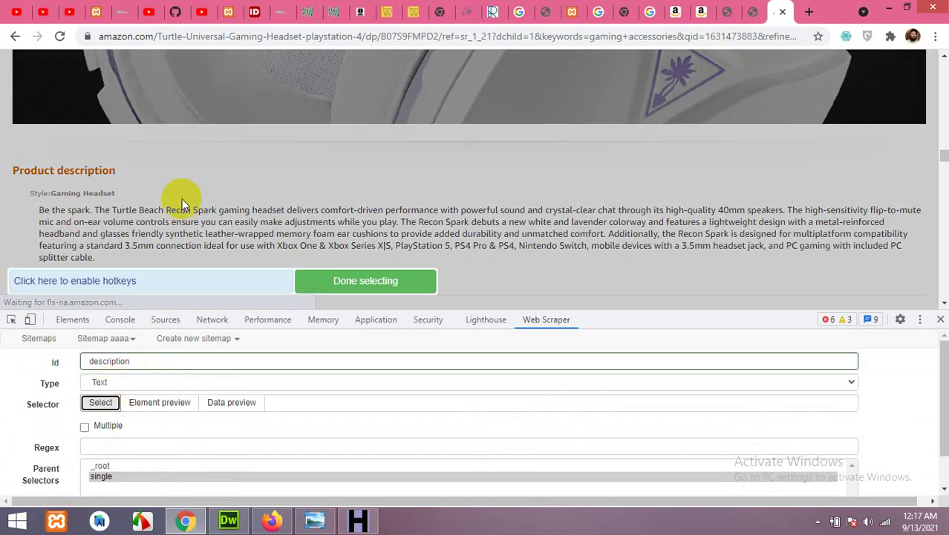
left_click(178, 232)
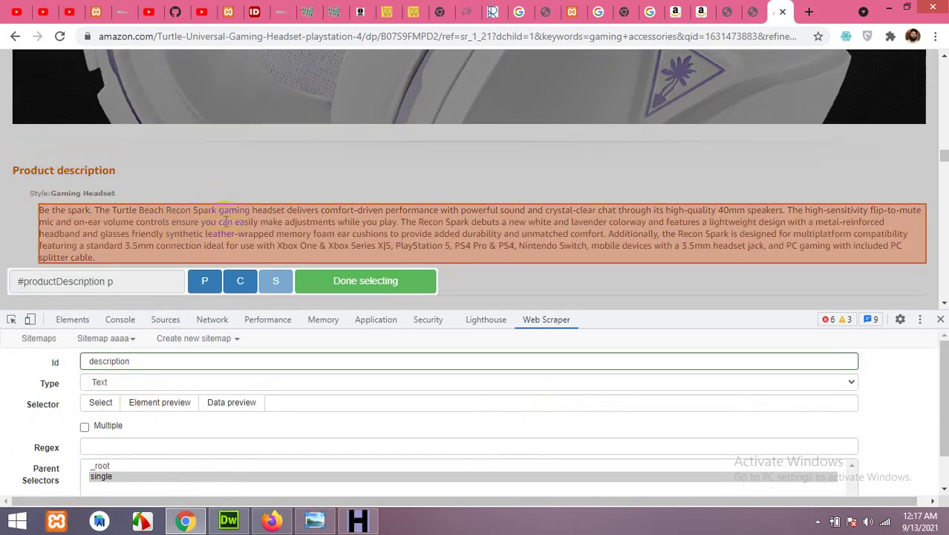
left_click(330, 286)
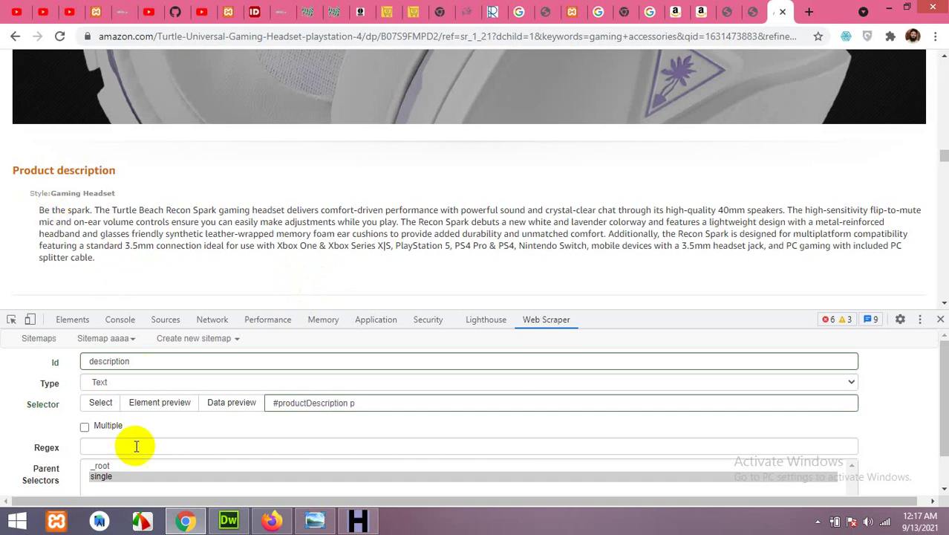
scroll(136, 446, "down", 2)
left_click(97, 481)
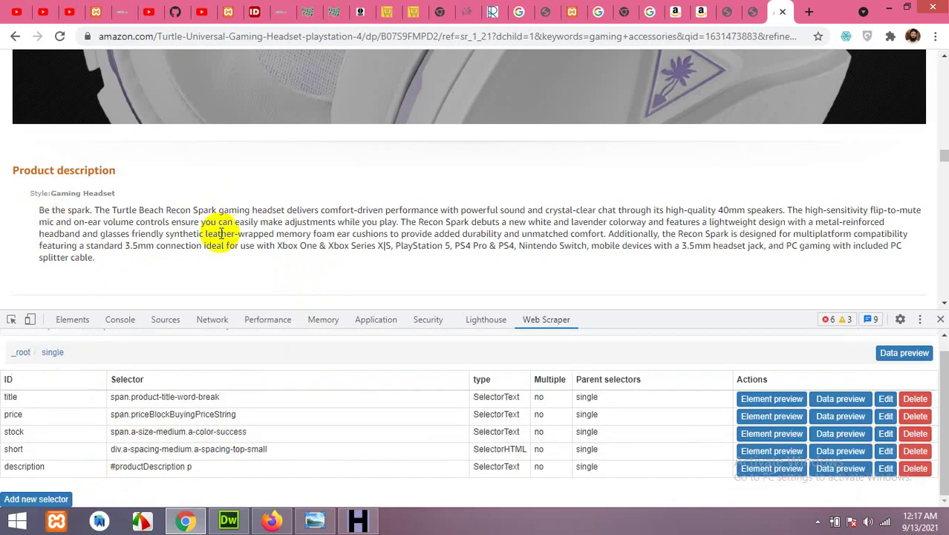
Step: Add a Text selector with ID "asin" under "single" and select the ASIN value in the Product information table
scroll(219, 233, "down", 3)
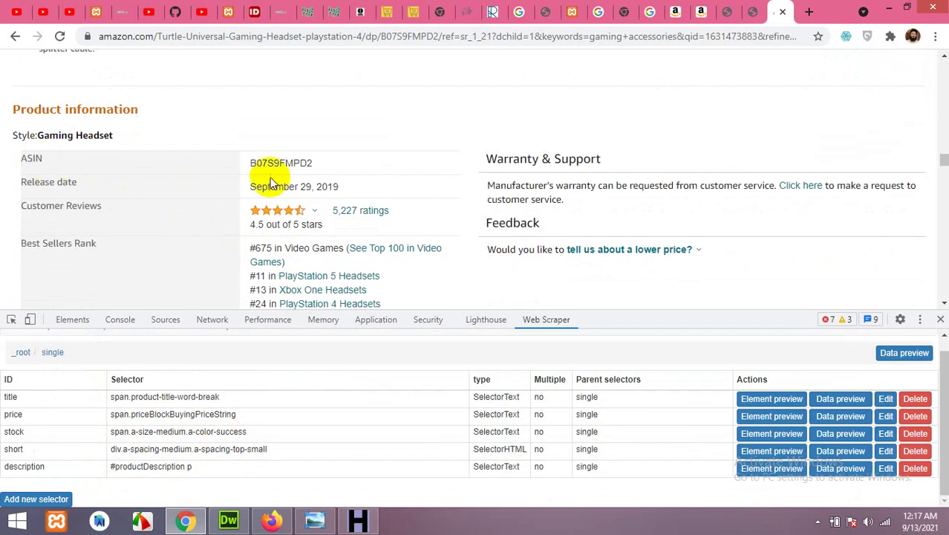
left_click(48, 497)
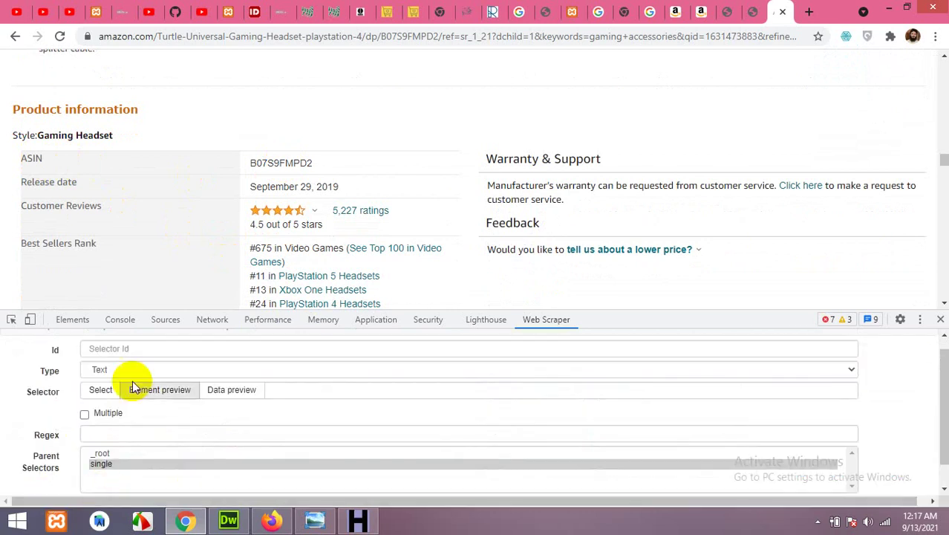
left_click(131, 350)
type("asin")
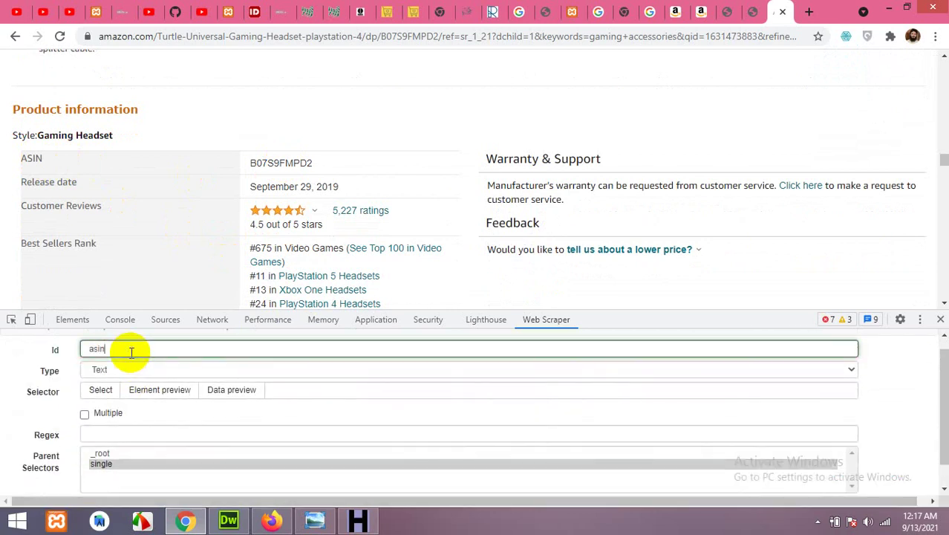
left_click(128, 371)
left_click(126, 371)
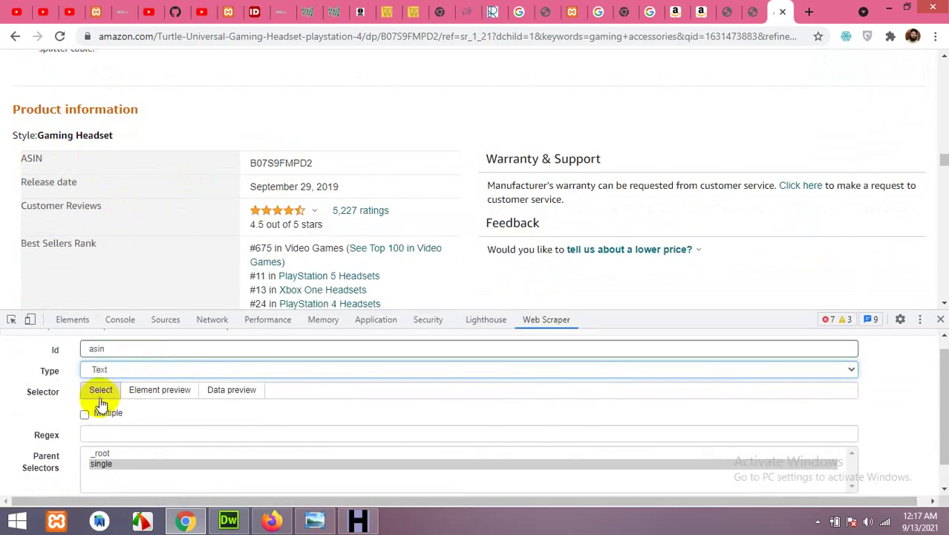
left_click(100, 390)
left_click(286, 164)
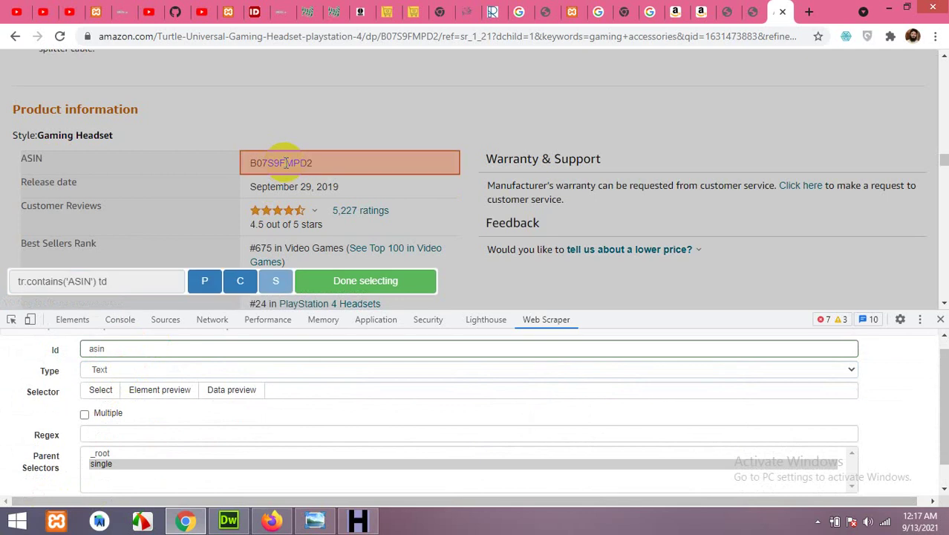
left_click(359, 282)
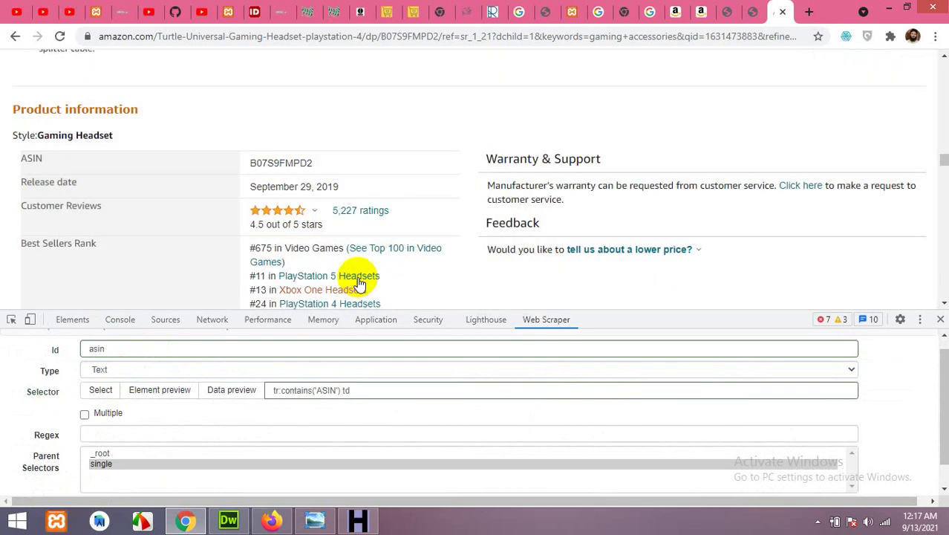
Step: Preview the data scraped by the "asin" selector, close the preview, and save the selector
left_click(220, 390)
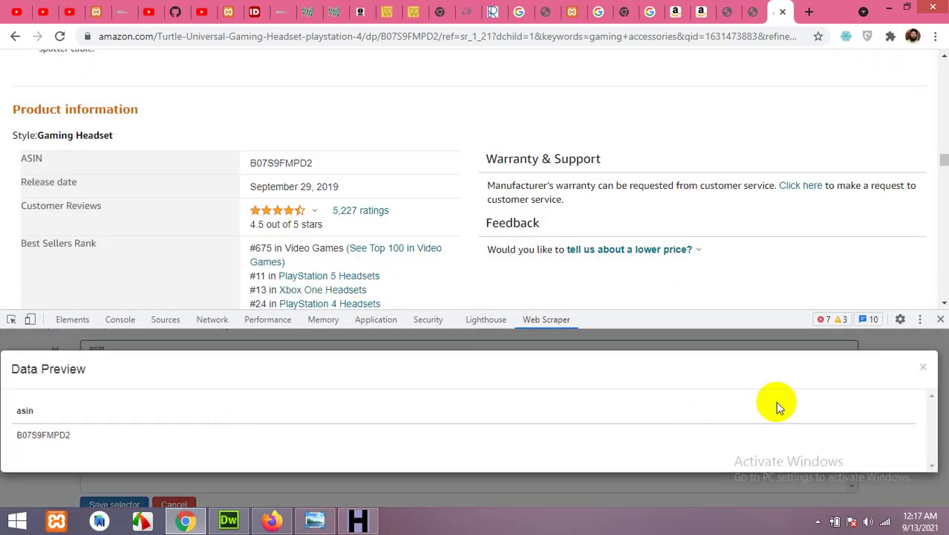
left_click(923, 369)
scroll(104, 461, "down", 1)
left_click(111, 478)
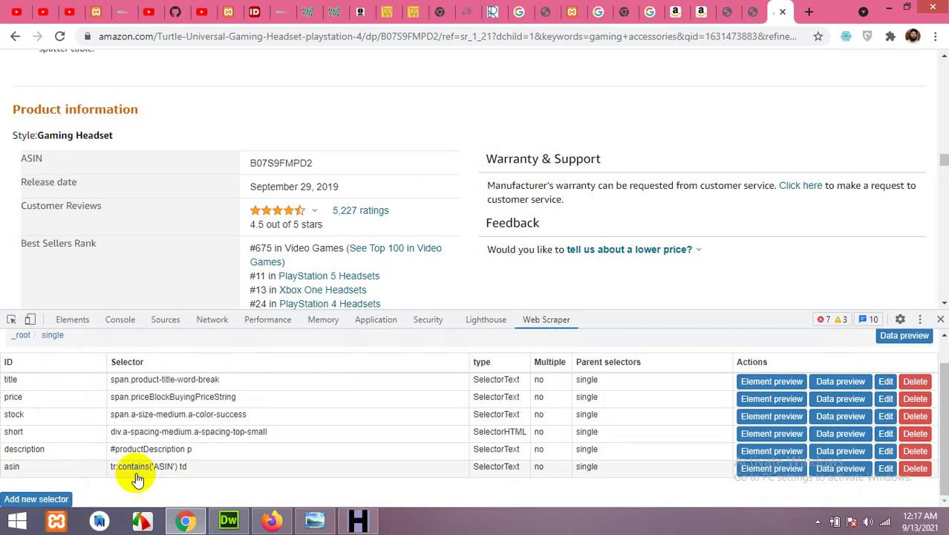
Step: Add a Text selector with ID "best seller" under "single" and select the Best Sellers Rank value in the Product information table
mouse_move(281, 211)
scroll(276, 205, "down", 2)
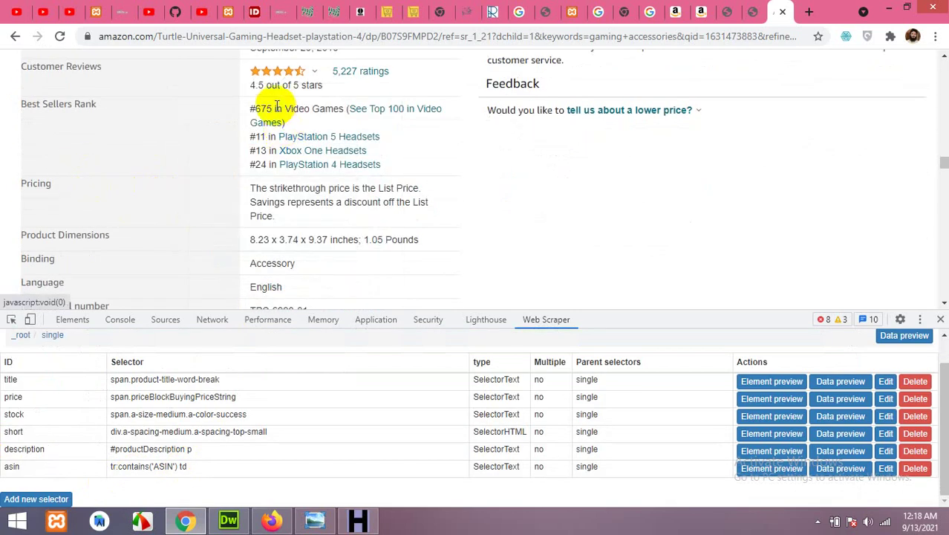
left_click(25, 497)
left_click(159, 339)
type("best seller")
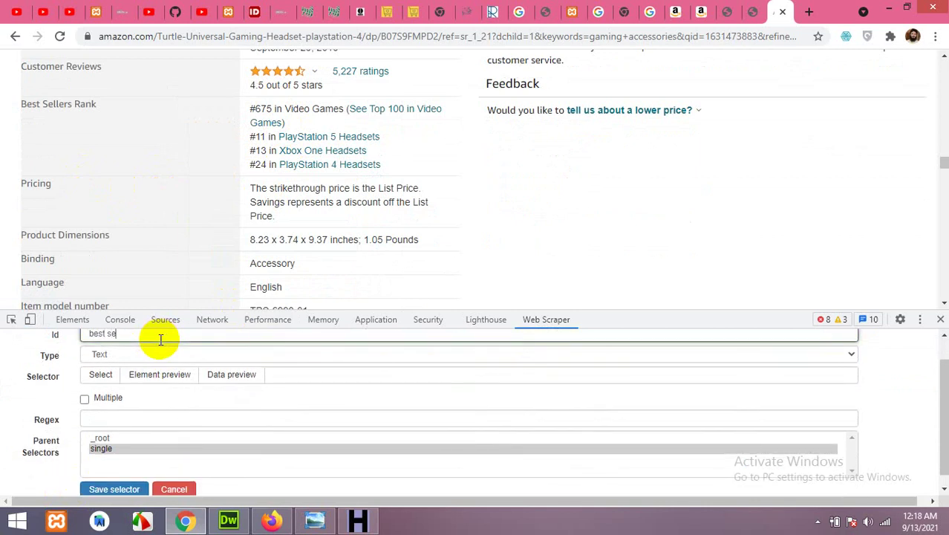
left_click(100, 375)
left_click(341, 123)
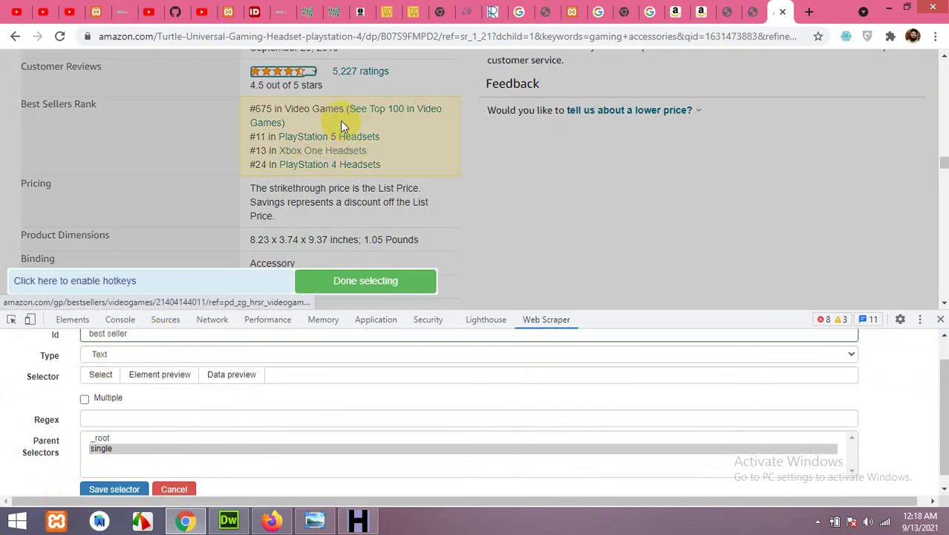
left_click(356, 279)
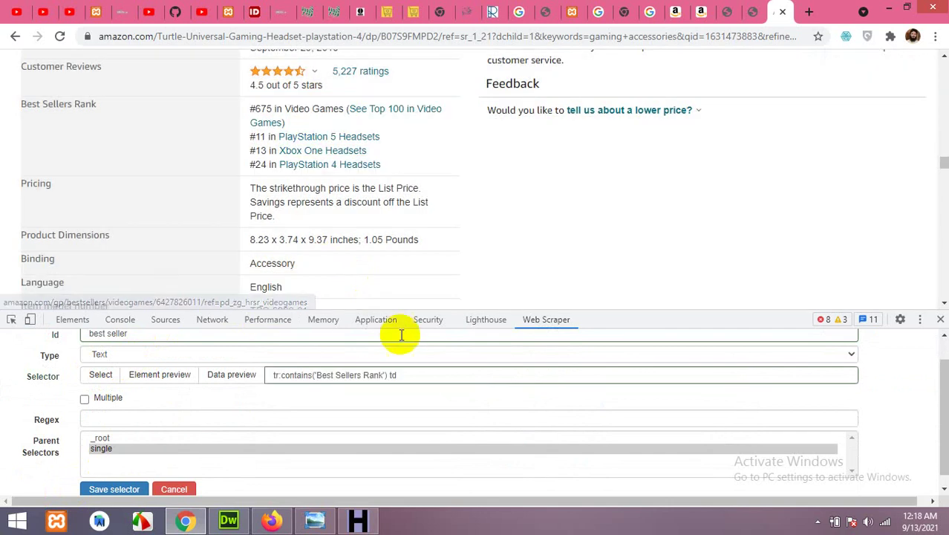
Step: Preview the data scraped by the "best seller" selector, close the preview, and save the selector
left_click(226, 376)
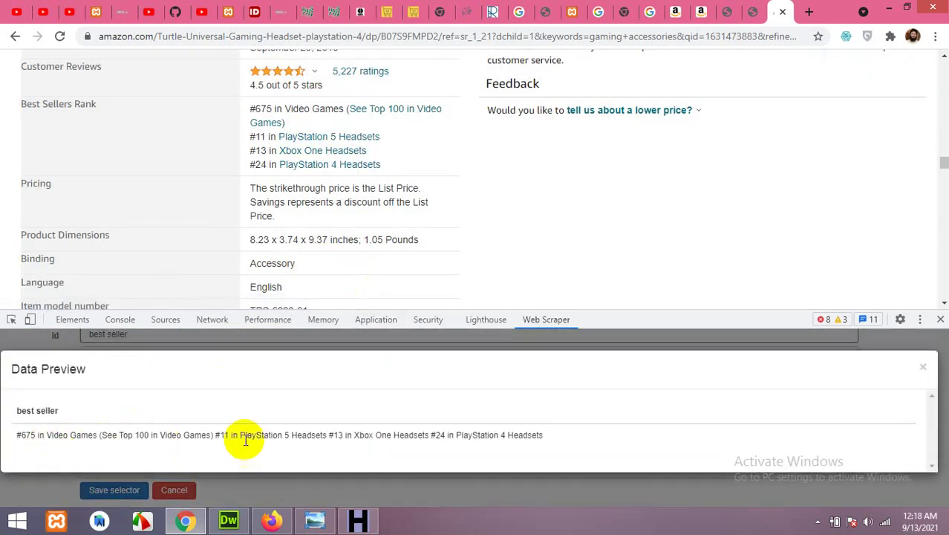
left_click(922, 367)
scroll(297, 435, "down", 1)
left_click(113, 479)
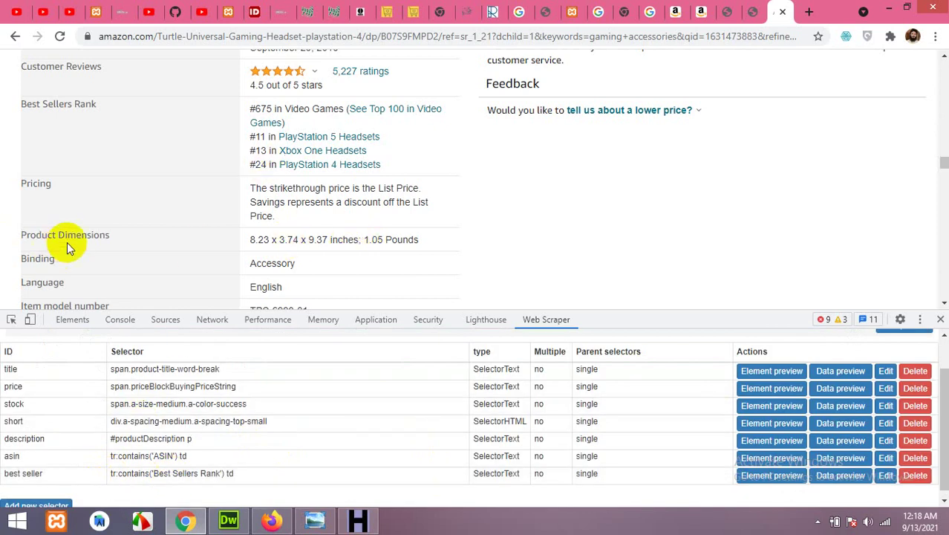
Step: Add a Text selector with ID "dimensions" under "single", select the Product Dimensions value as its element, and save the selector
left_click(46, 506)
scroll(204, 427, "up", 3)
left_click(208, 364)
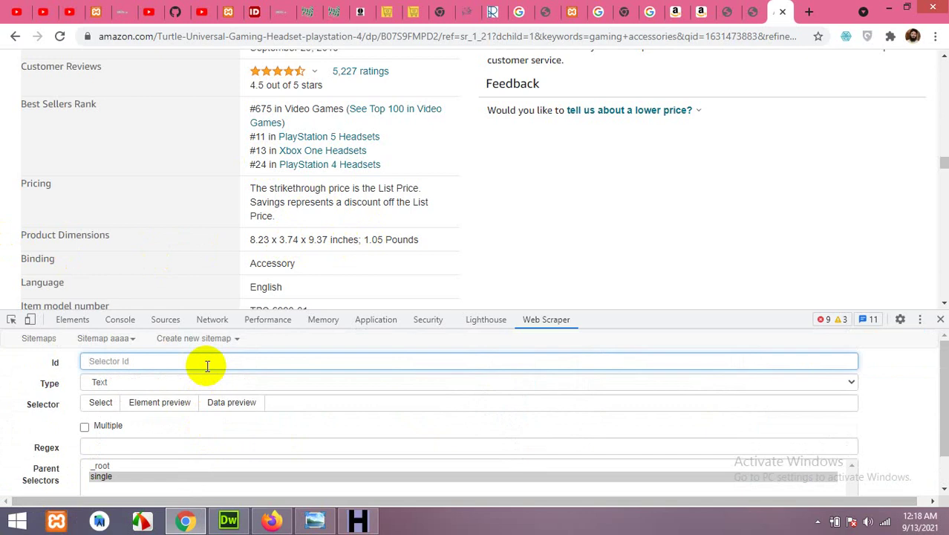
type("dimensions")
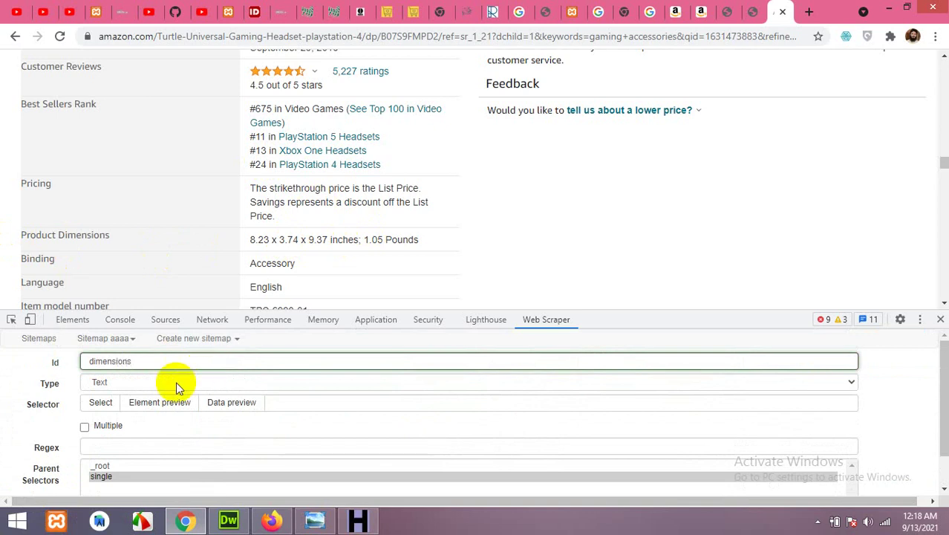
left_click(100, 403)
left_click(318, 252)
left_click(352, 281)
scroll(142, 486, "down", 1)
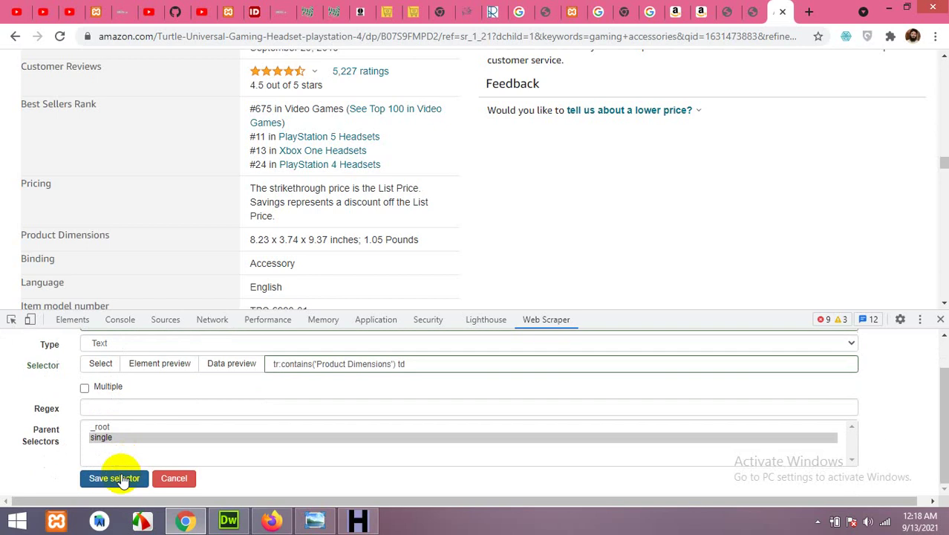
left_click(111, 476)
Step: Add a selector with ID "picture1" under "single" and set its type to Image
scroll(257, 208, "up", 10)
scroll(250, 231, "up", 15)
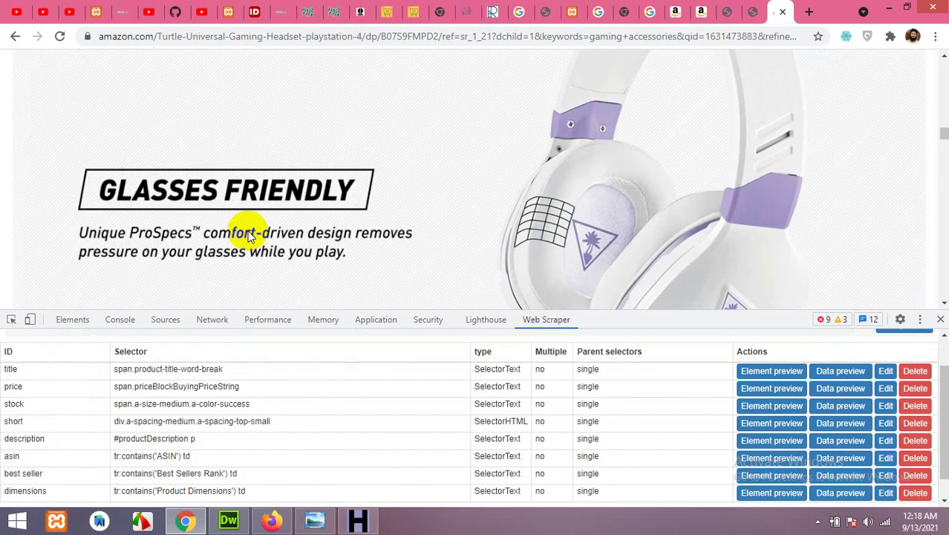
scroll(346, 237, "up", 3)
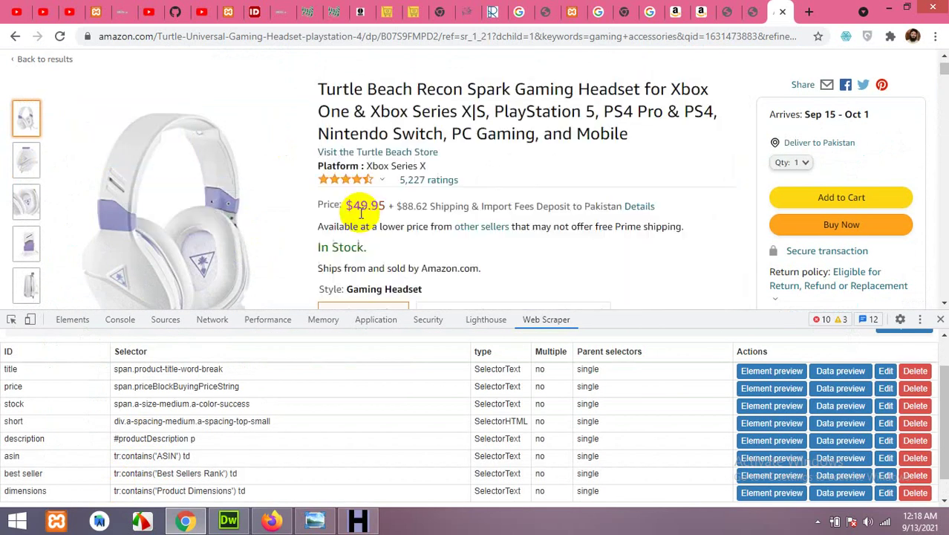
scroll(111, 483, "down", 1)
left_click(19, 499)
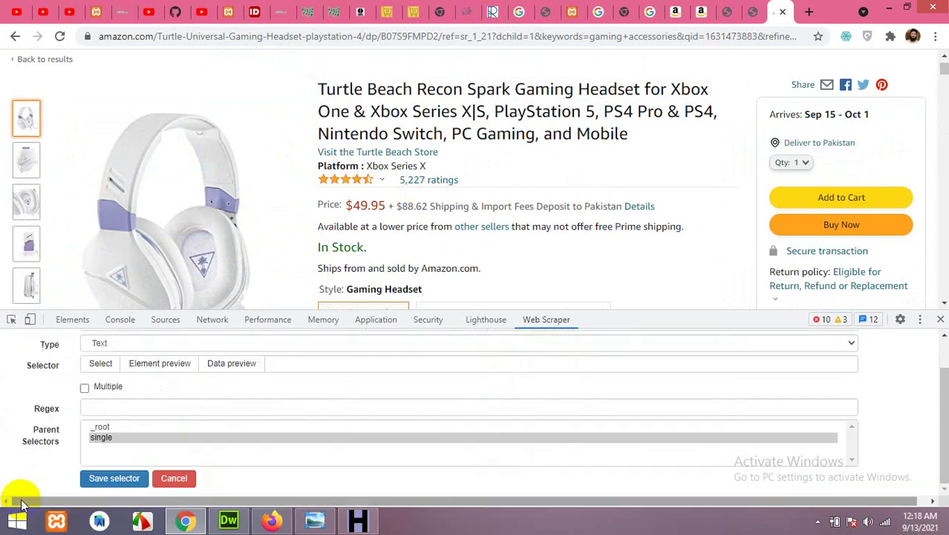
scroll(152, 364, "up", 1)
left_click(151, 361)
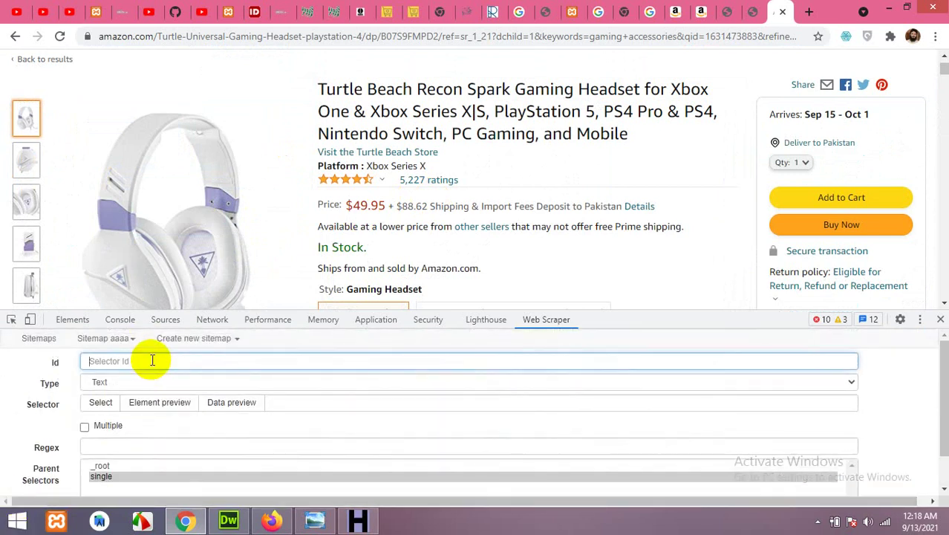
type("picture1")
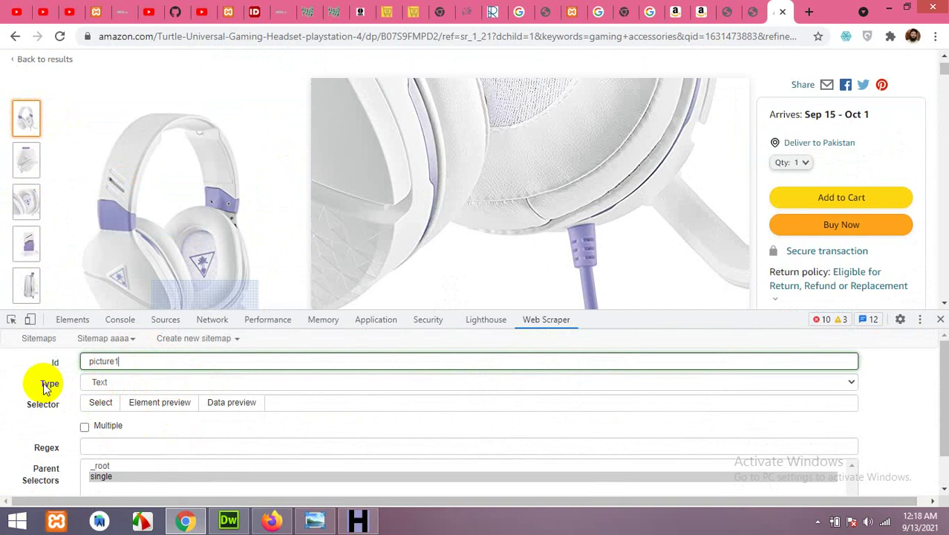
left_click(95, 381)
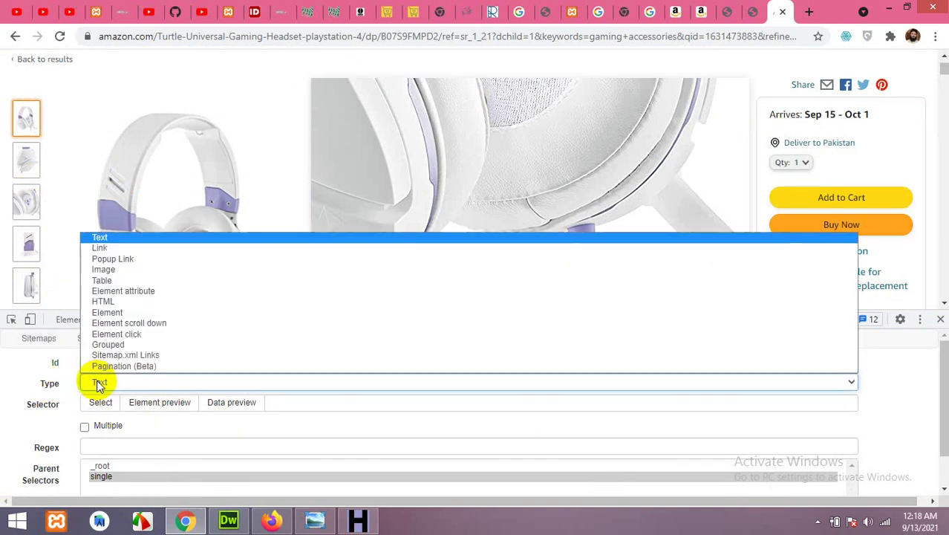
left_click(104, 270)
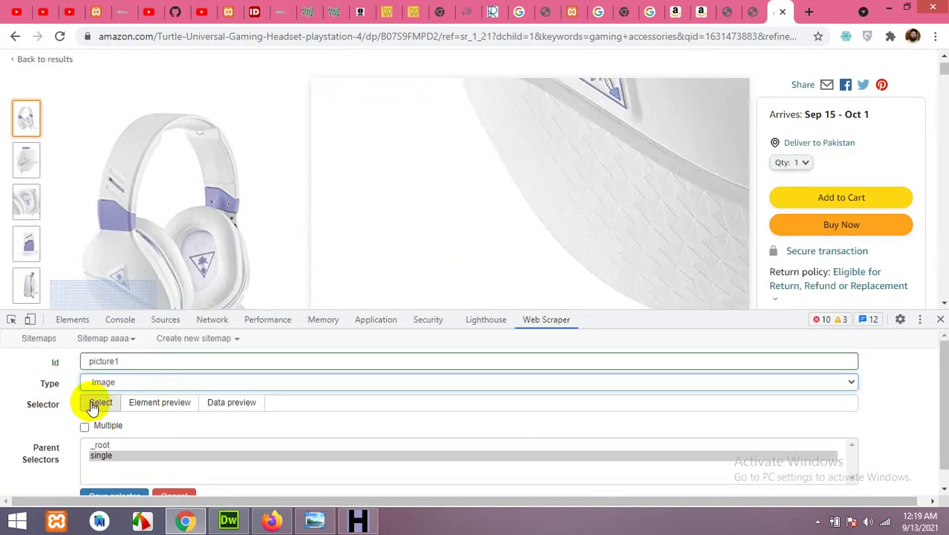
Step: Select the large main product image as the "picture1" selector's element
left_click(92, 406)
left_click(146, 217)
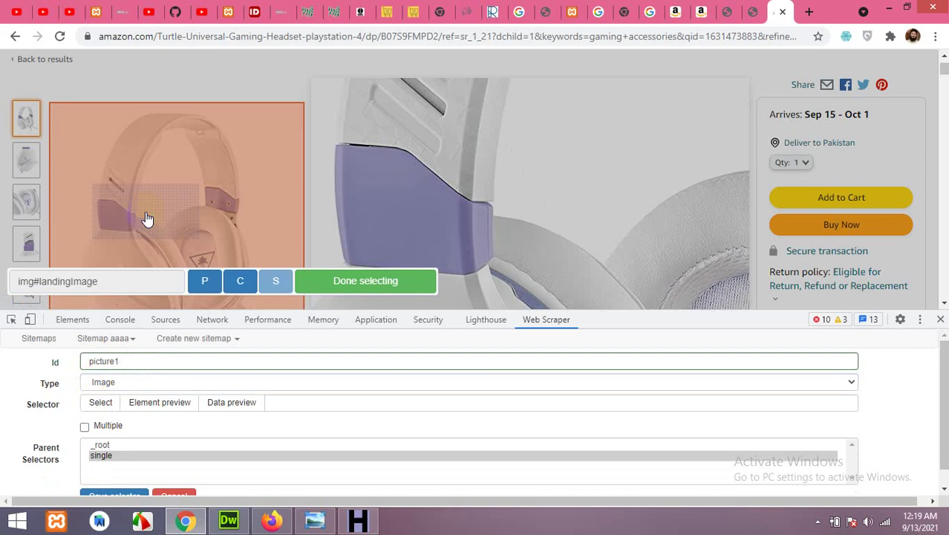
left_click(332, 288)
Step: Preview the "picture1" selector's data, view the scraped image URL in a new tab, and close that tab
left_click(230, 402)
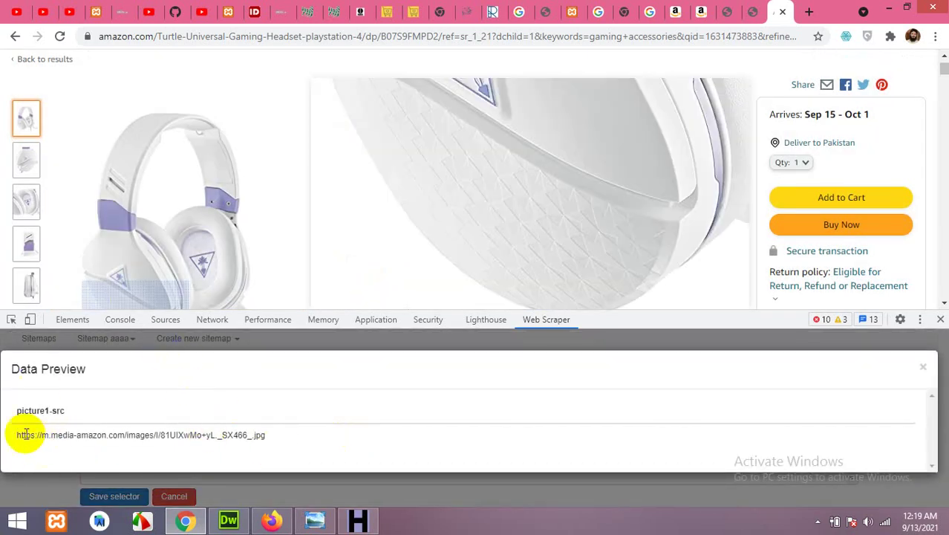
left_click_drag(18, 436, 128, 433)
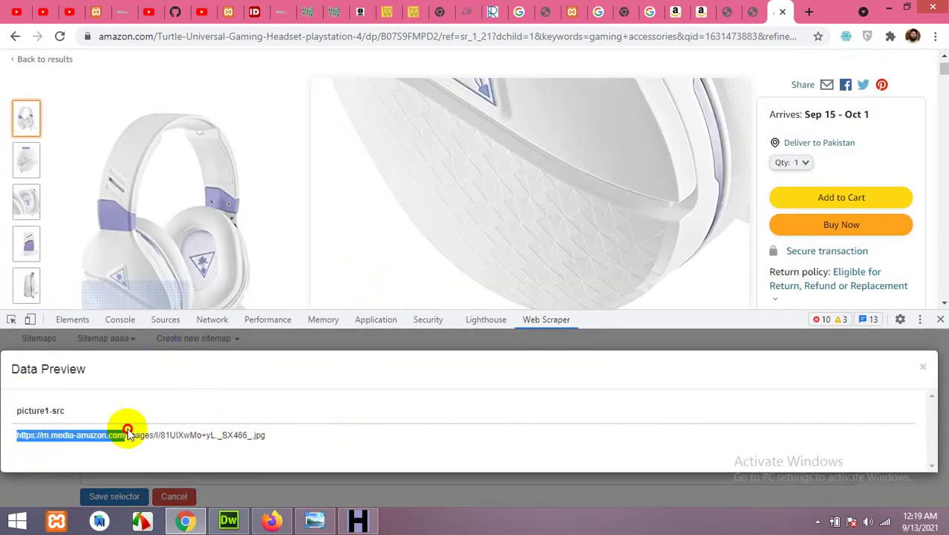
right_click(237, 436)
left_click(286, 383)
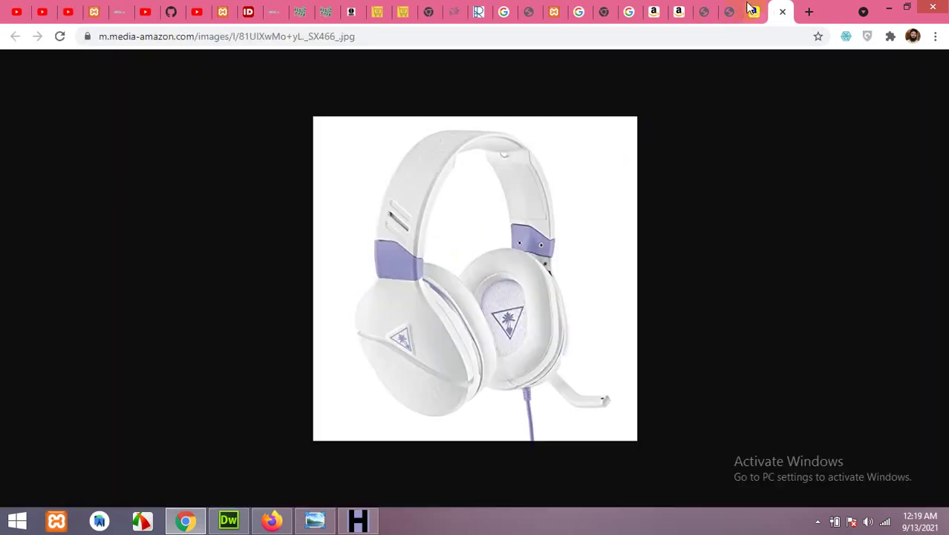
left_click(783, 13)
Step: Close the data preview and save the "picture1" selector
left_click(926, 366)
scroll(116, 445, "down", 1)
left_click(112, 481)
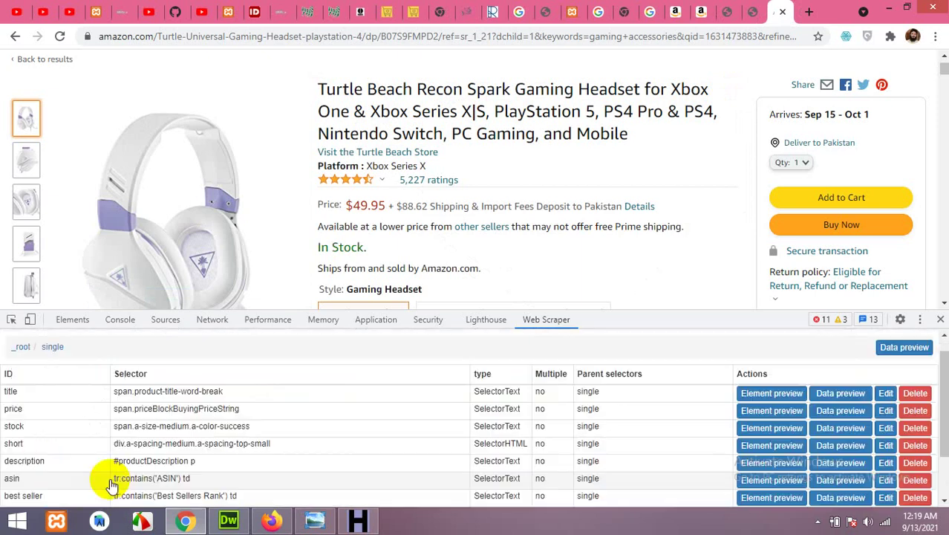
Step: Add a selector with ID "picture2" under "single" and set its type to Image
scroll(111, 476, "down", 1)
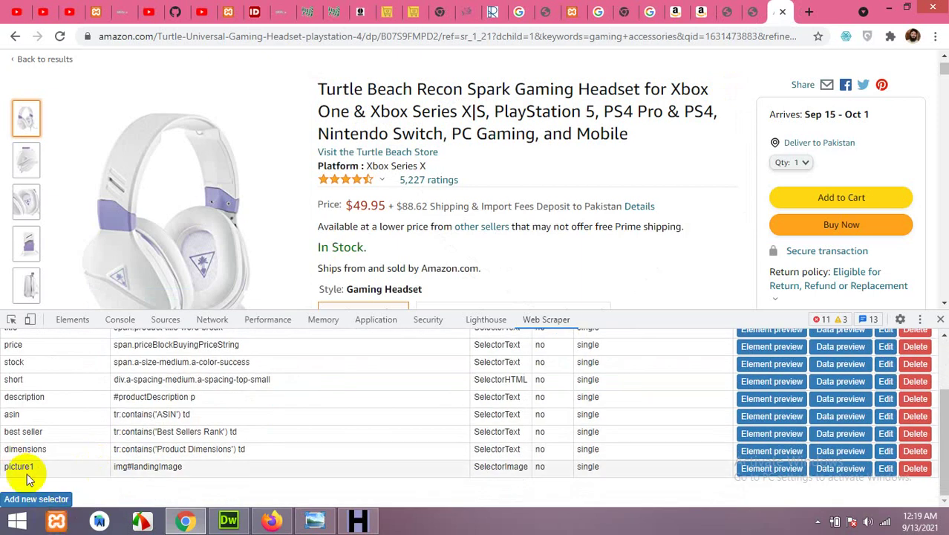
left_click(23, 501)
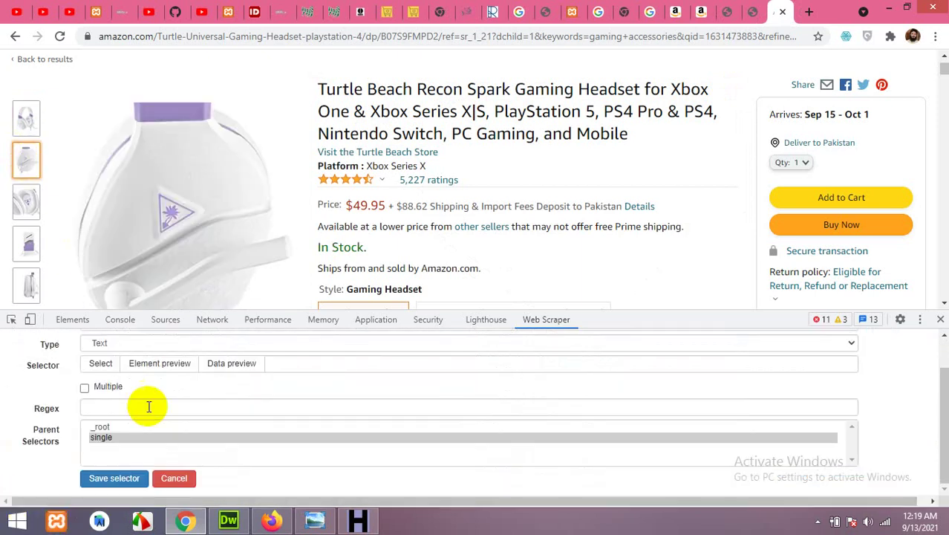
scroll(145, 416, "up", 1)
left_click(130, 359)
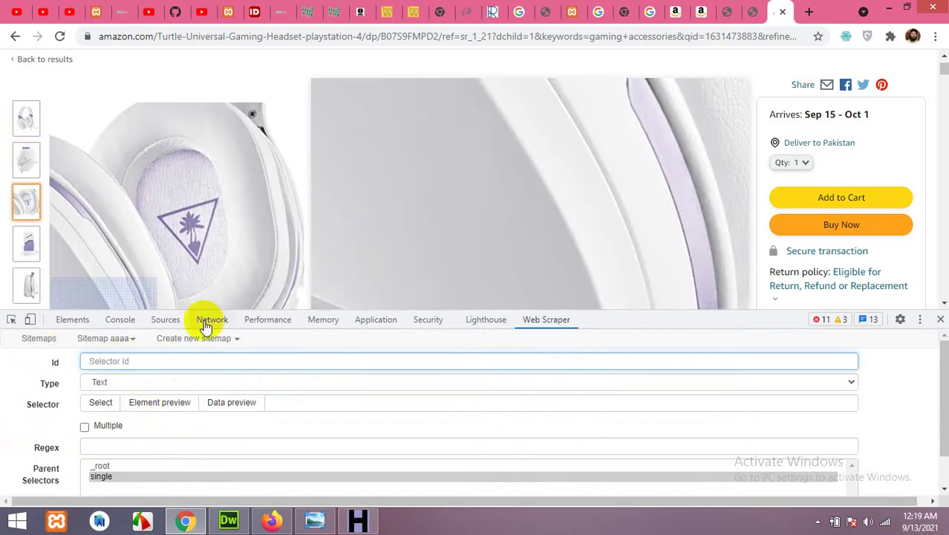
type("pi")
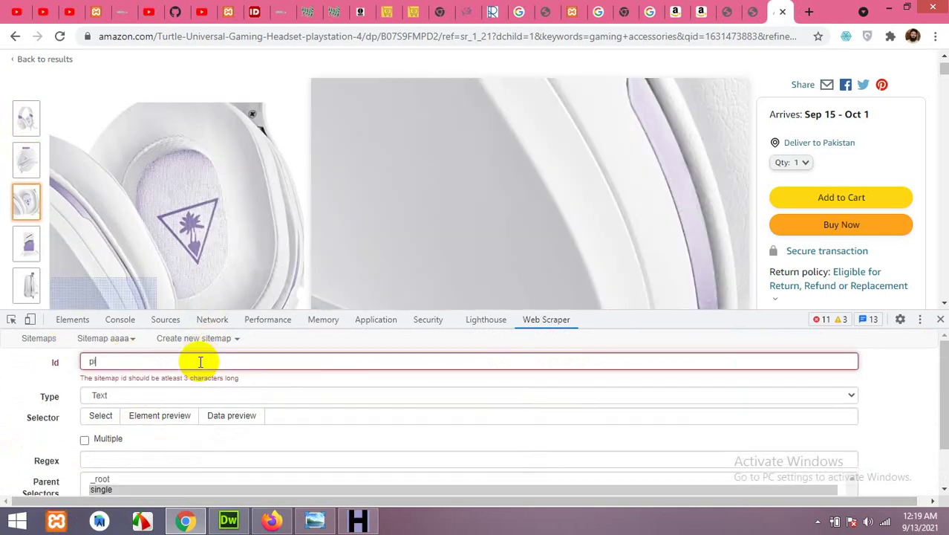
type("cture2")
left_click(159, 383)
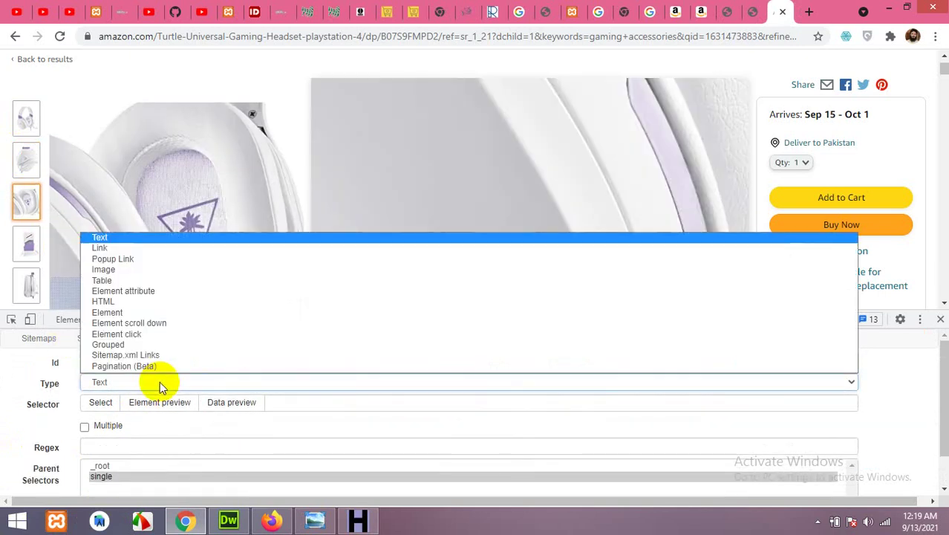
left_click(128, 249)
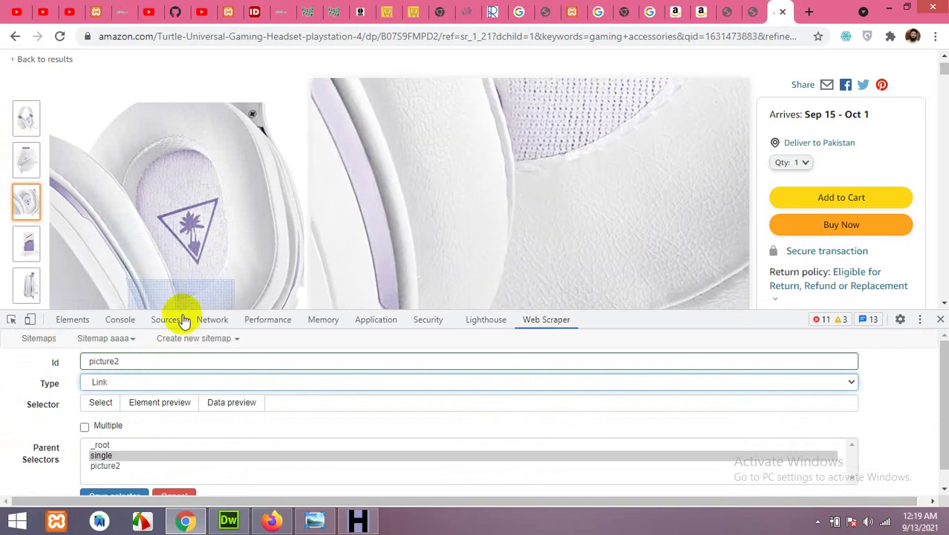
left_click(104, 382)
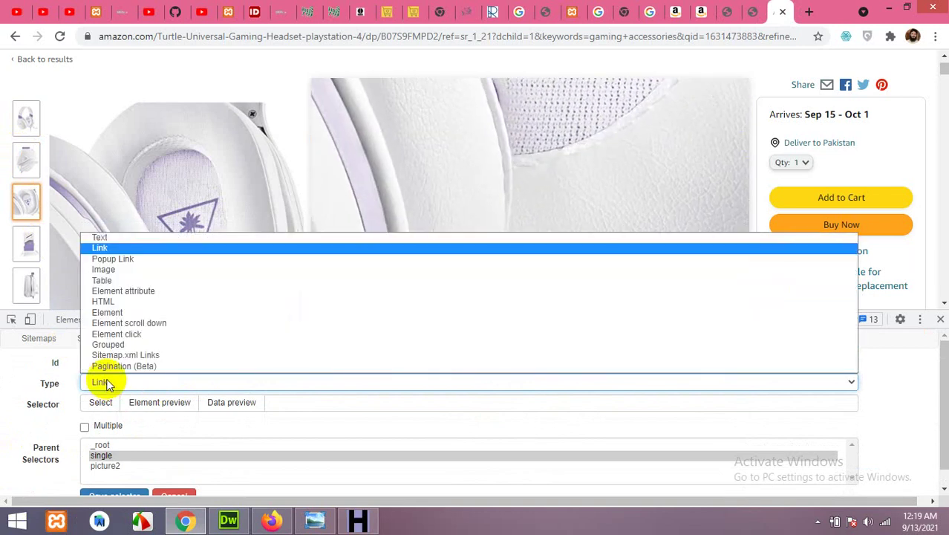
left_click(103, 269)
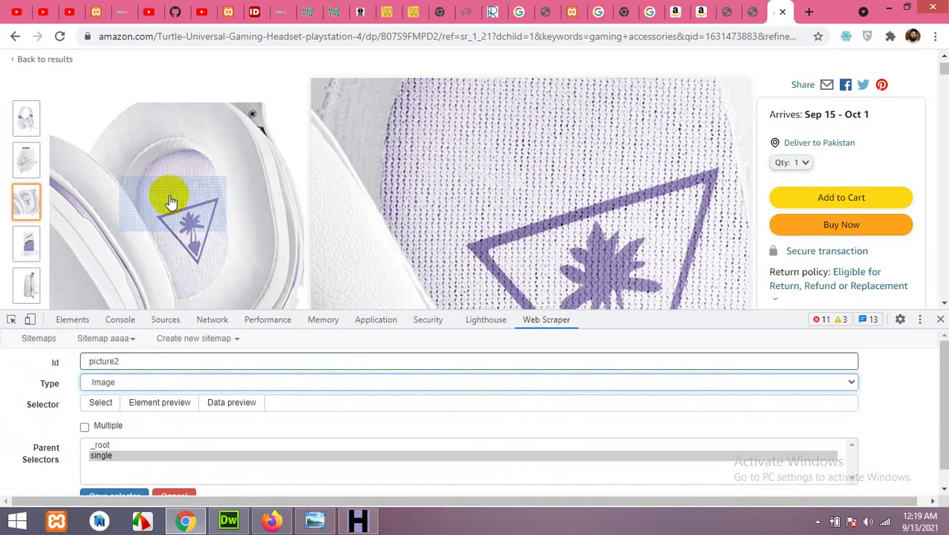
Step: Select the second product thumbnail as the "picture2" selector's element
mouse_move(27, 162)
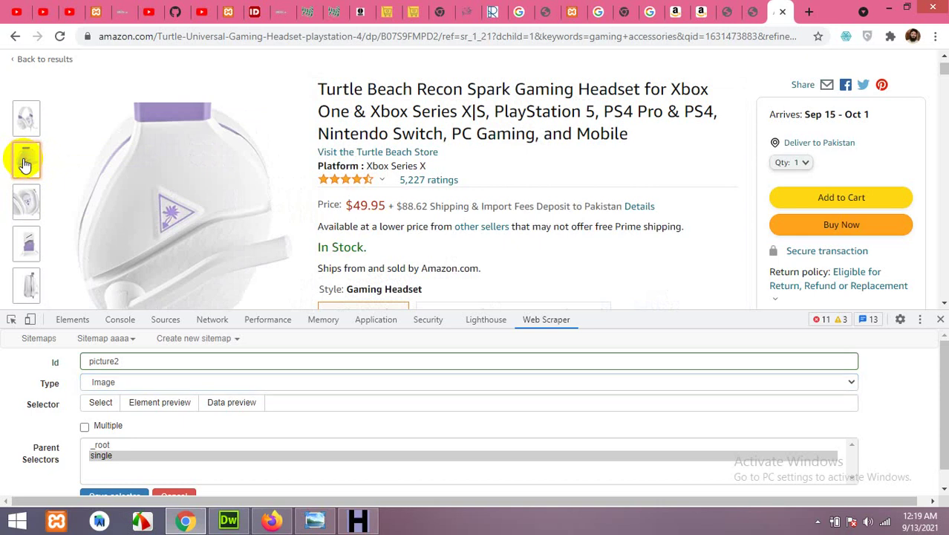
left_click(100, 402)
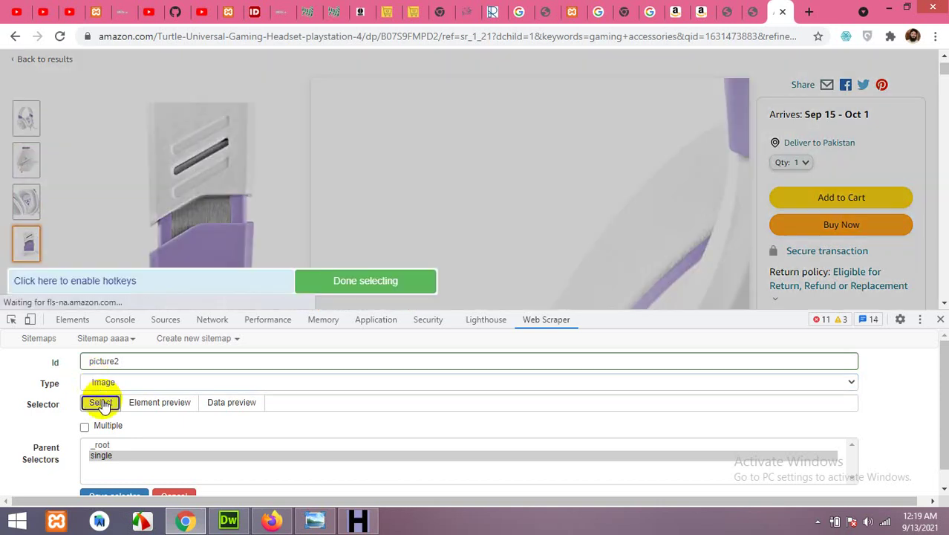
left_click(26, 167)
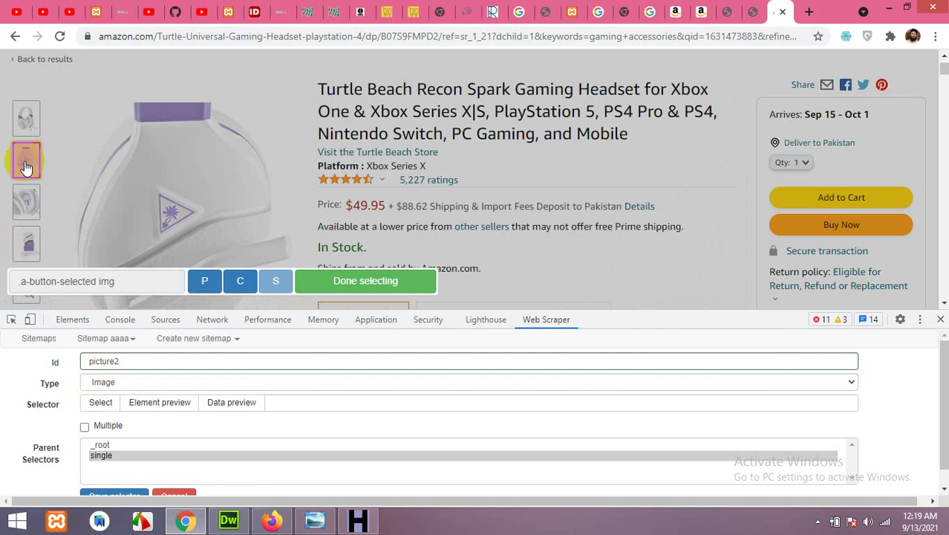
left_click(340, 294)
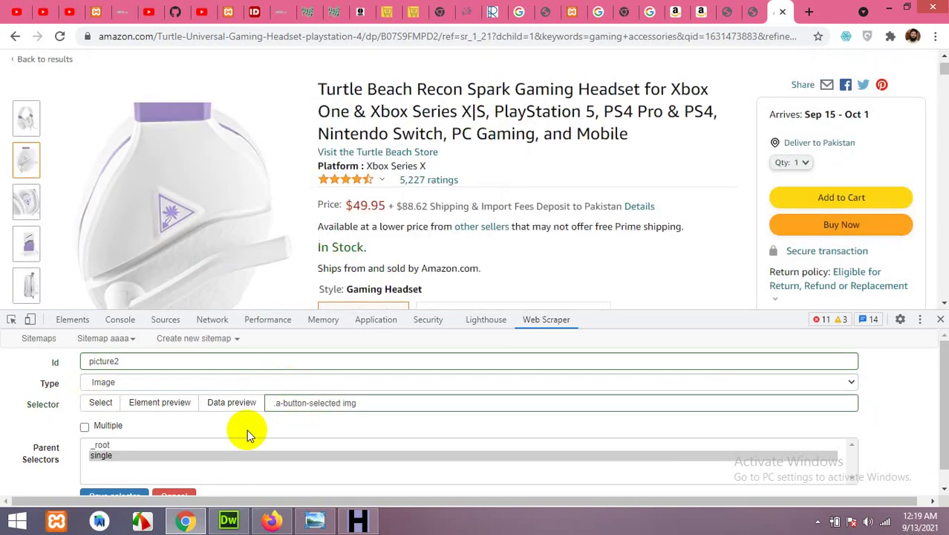
Step: Preview the "picture2" selector's data and open the scraped image URL in a new tab
left_click(232, 402)
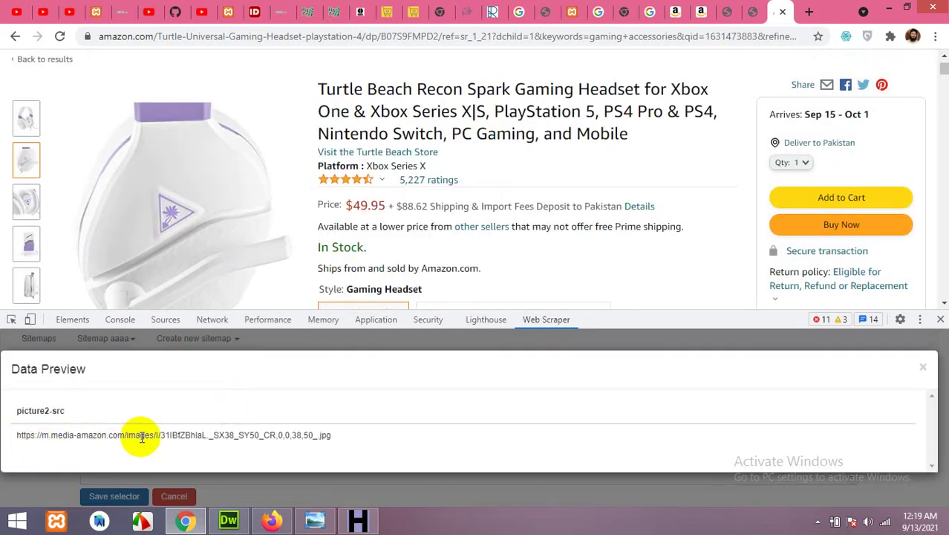
triple_click(294, 435)
right_click(295, 437)
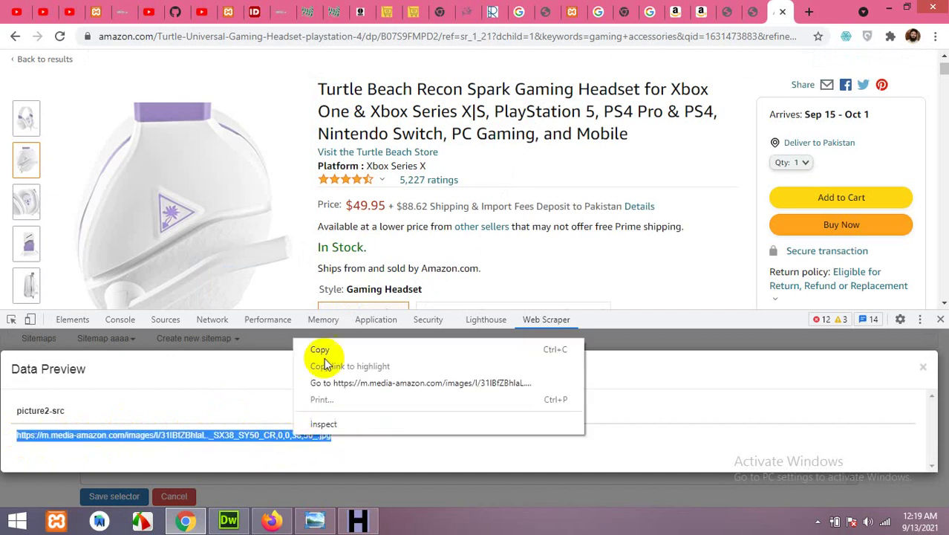
left_click(298, 384)
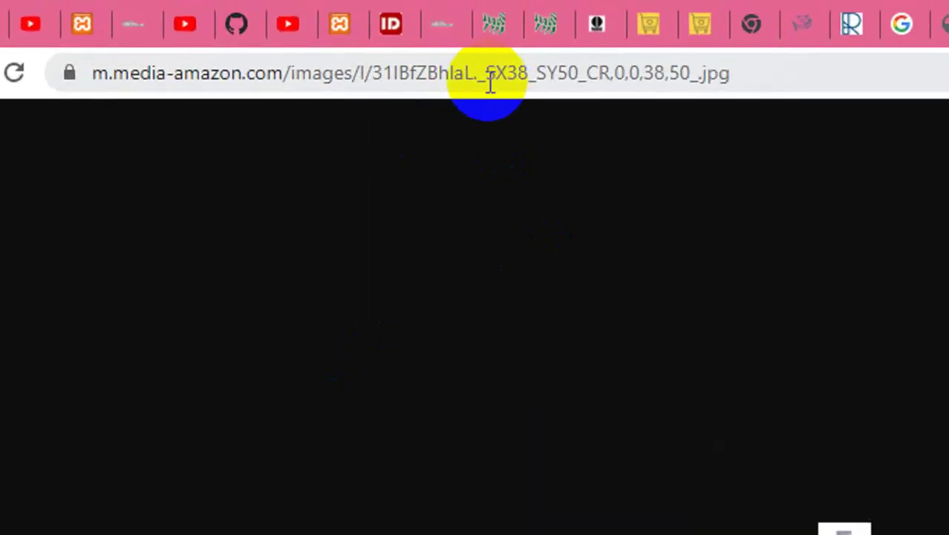
Step: Remove the size suffix "._SX38_SY50_CR,0,0,38,50_" from the image URL and load the full-size picture
left_click(476, 75)
left_click_drag(476, 74, 697, 78)
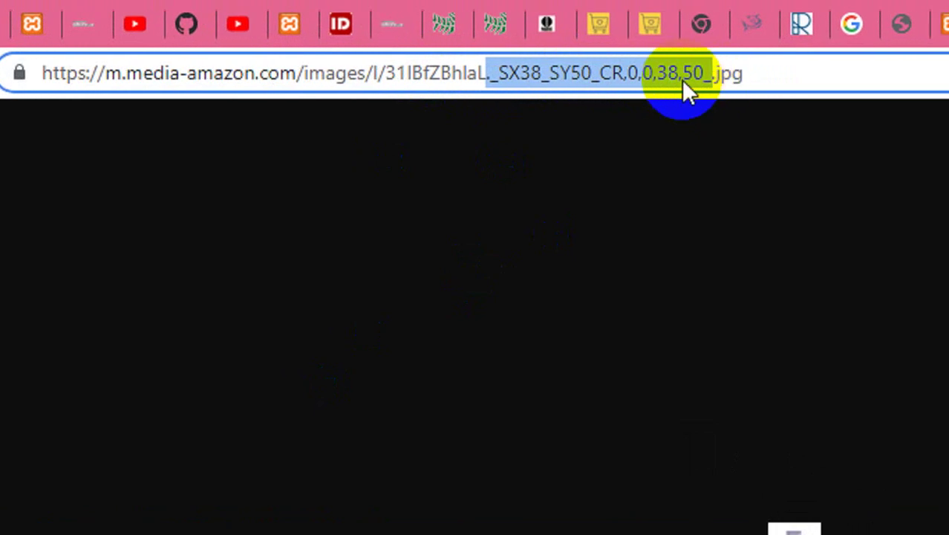
key("BackSpace")
key("Return")
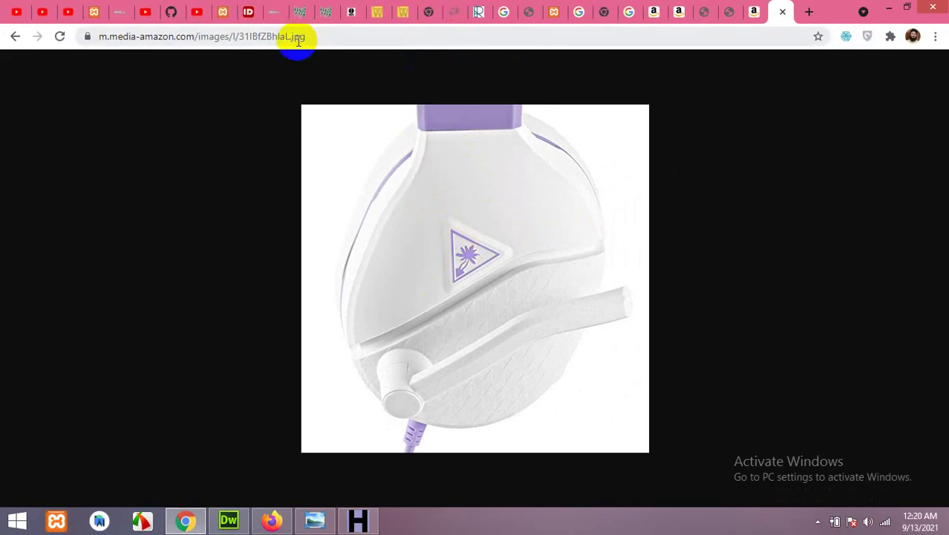
Step: Return to the product page, highlight the size suffix in the previewed URL, close the preview and save the "picture2" selector
left_click(754, 13)
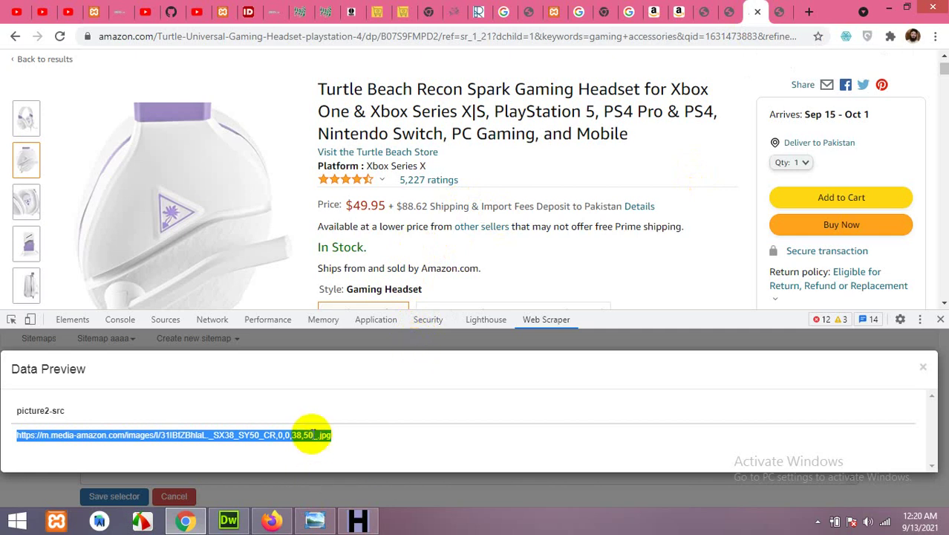
left_click_drag(315, 435, 206, 436)
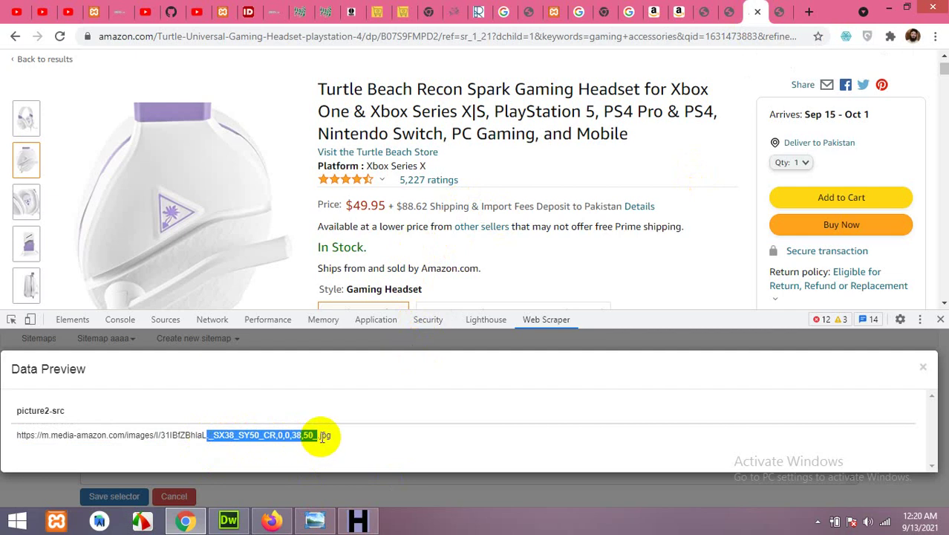
left_click(923, 367)
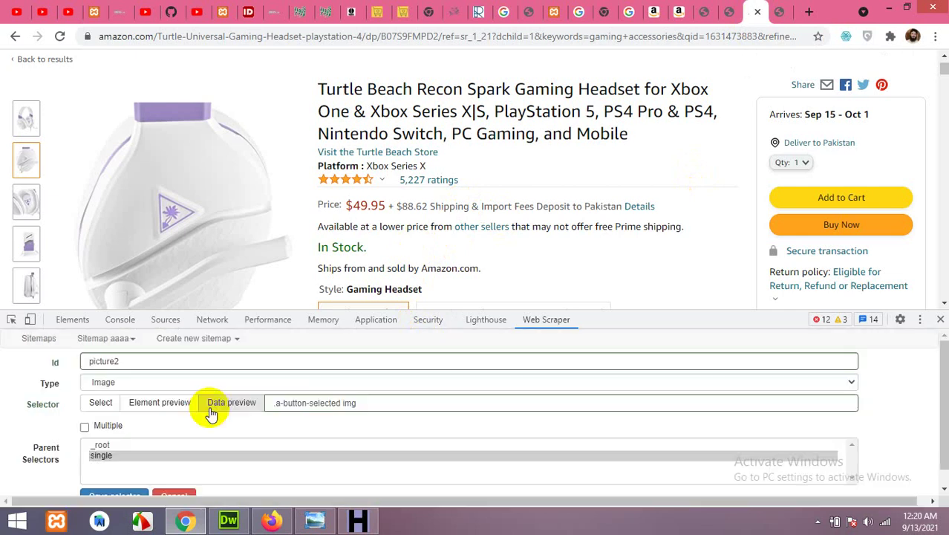
left_click(126, 492)
scroll(186, 482, "down", 3)
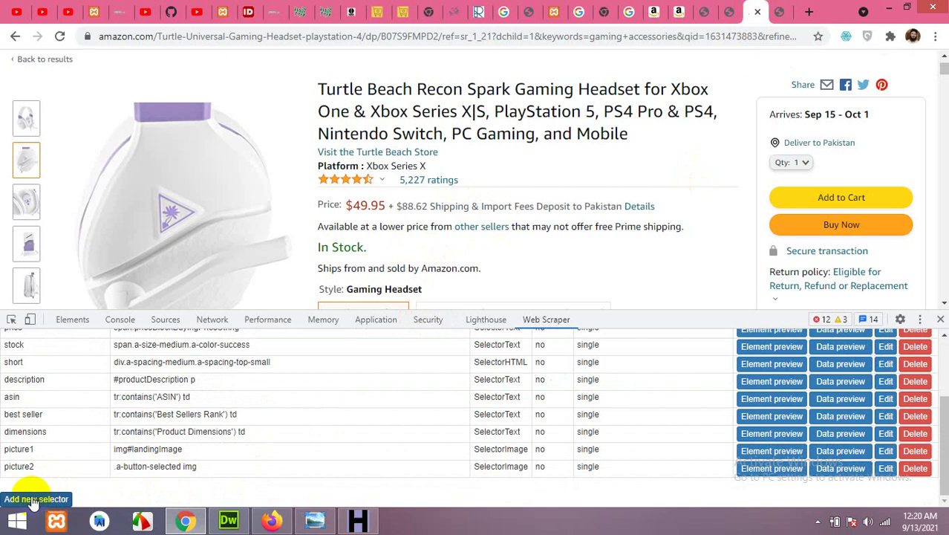
Step: Edit the sitemap's metadata so the start URL covers only page=1, and save the sitemap
mouse_move(26, 201)
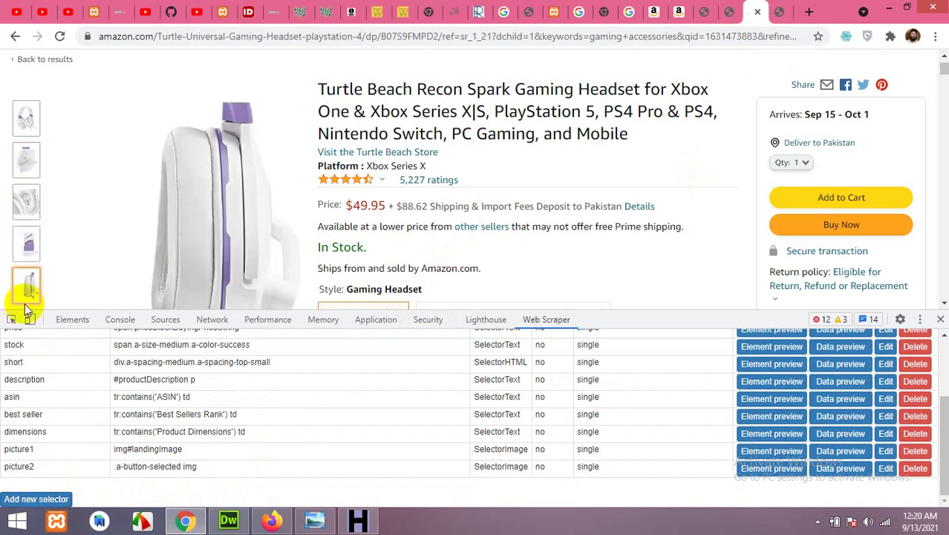
scroll(236, 444, "up", 1)
scroll(237, 444, "up", 4)
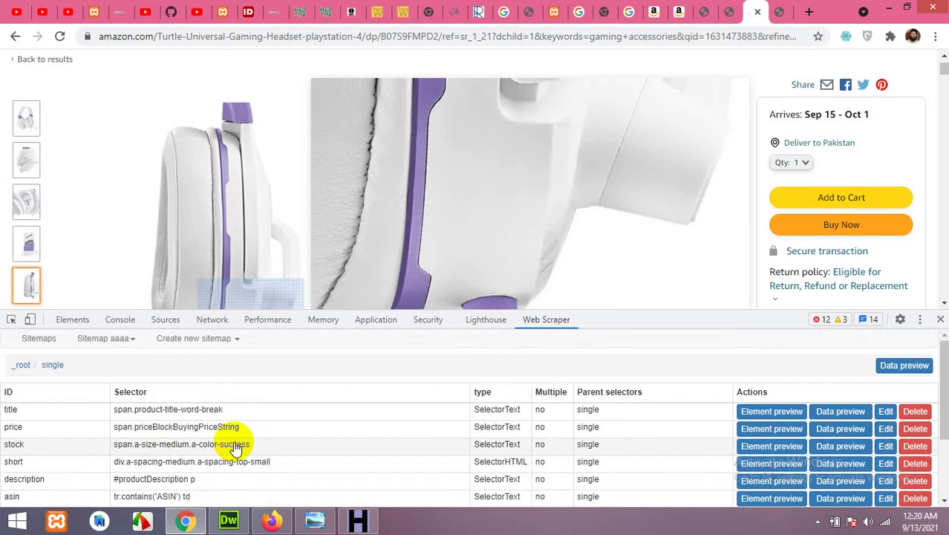
left_click(97, 340)
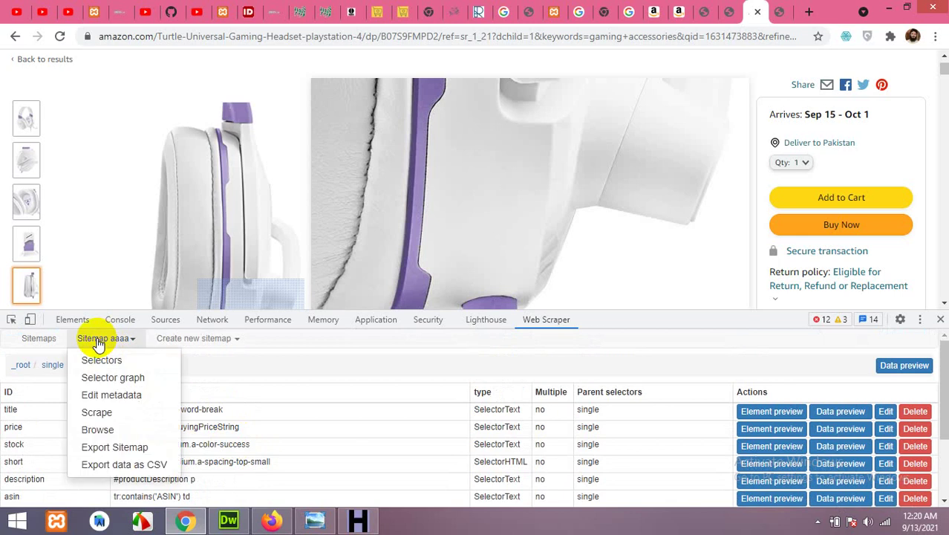
left_click(95, 397)
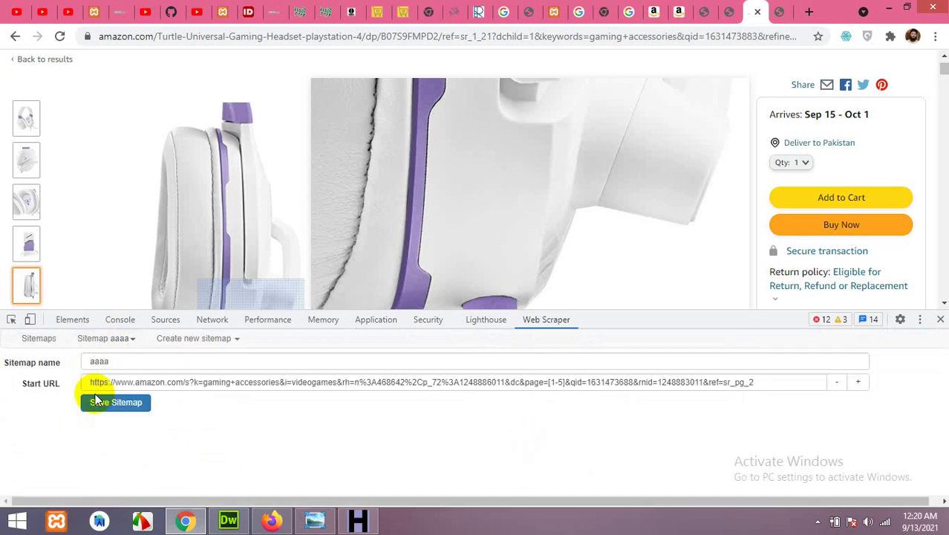
left_click(549, 383)
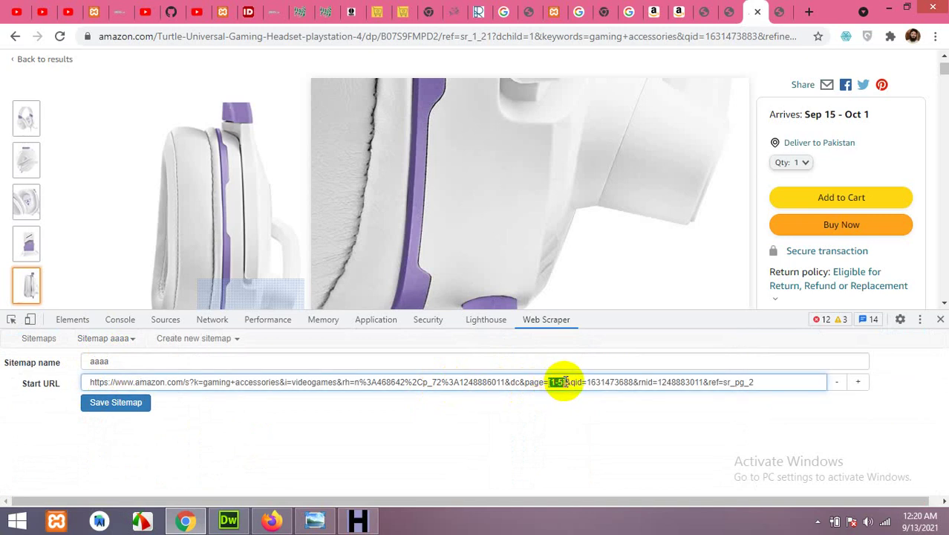
type("1")
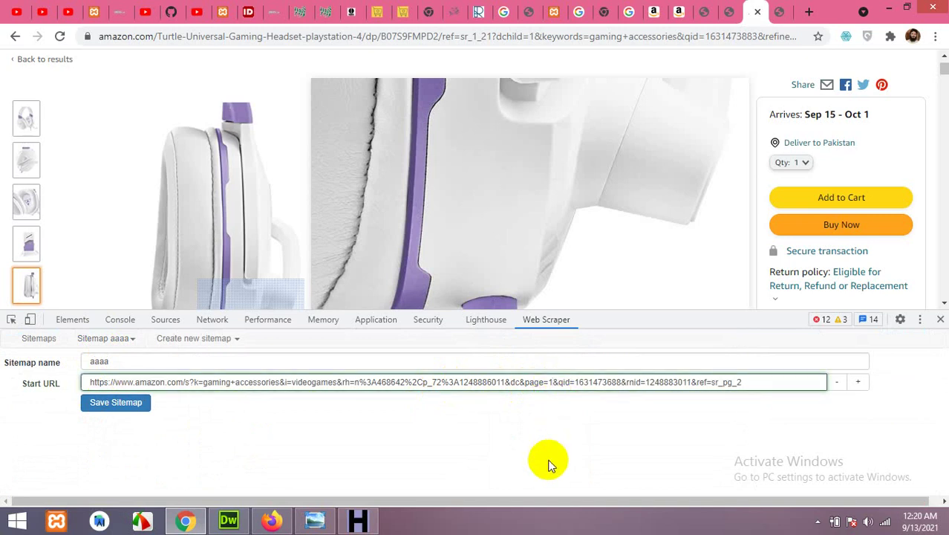
left_click(116, 403)
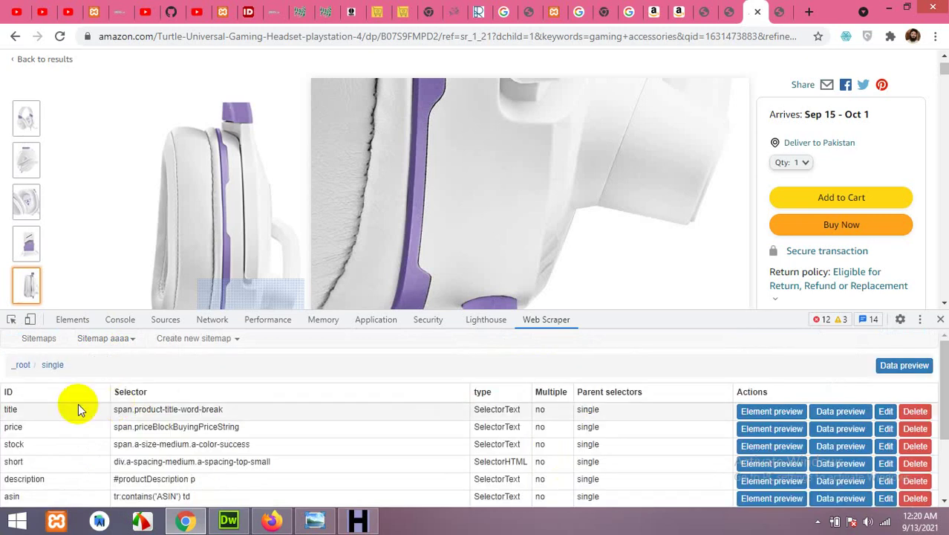
Step: Start scraping the "aaaa" sitemap with a 2000 ms request interval and a 2000 ms page load delay
left_click(101, 339)
left_click(106, 410)
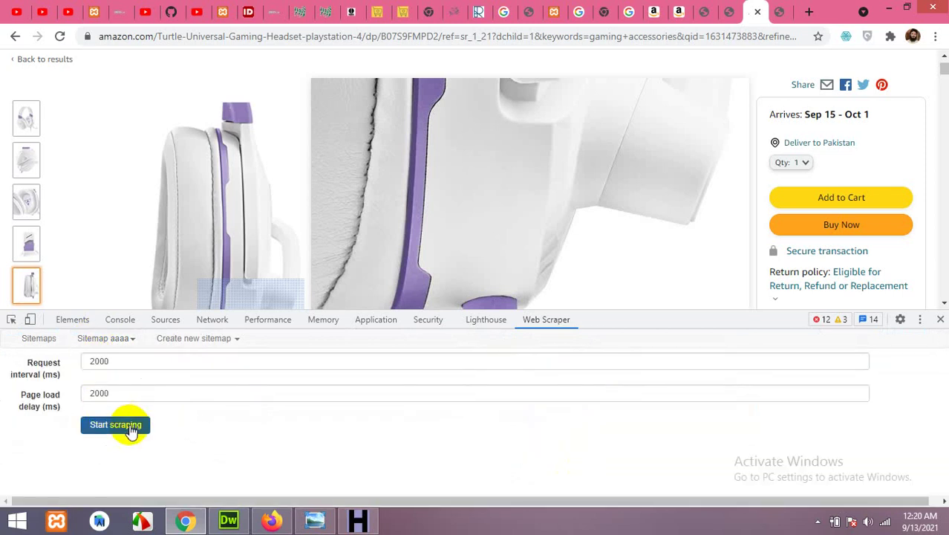
left_click(118, 425)
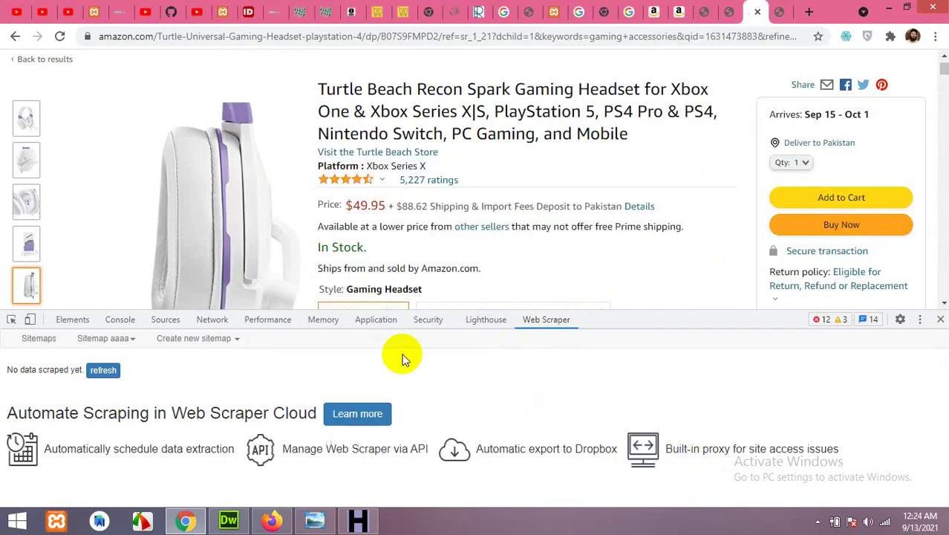
Step: Export the sitemap's scraped data as CSV and download the file
left_click(105, 340)
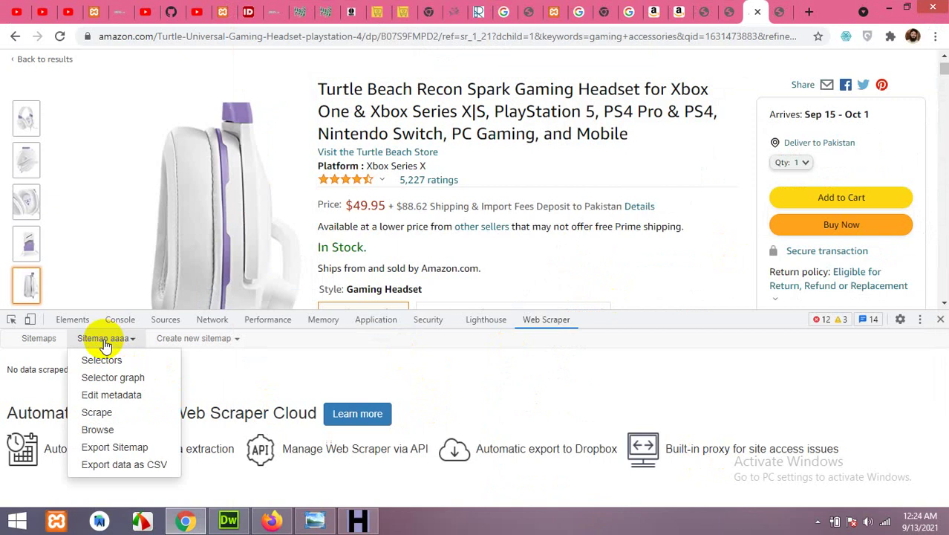
left_click(109, 467)
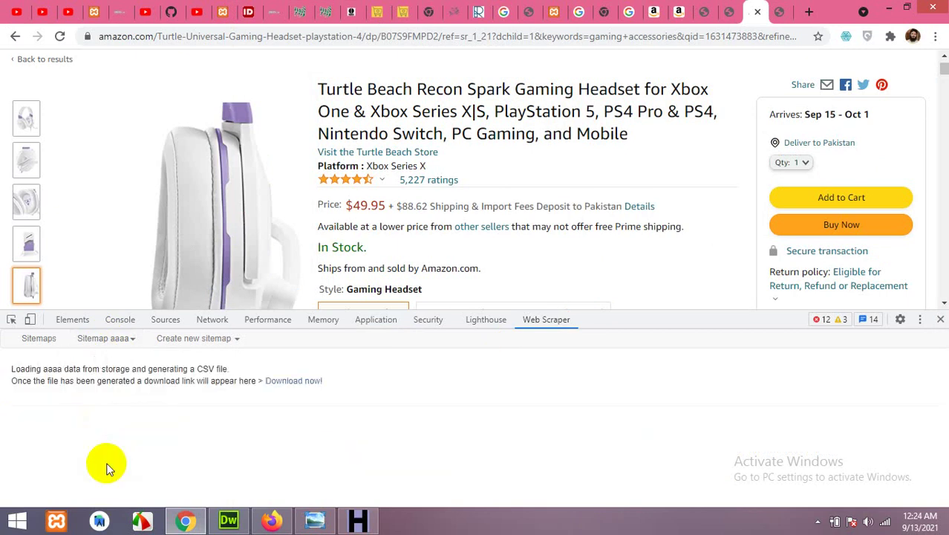
left_click(294, 381)
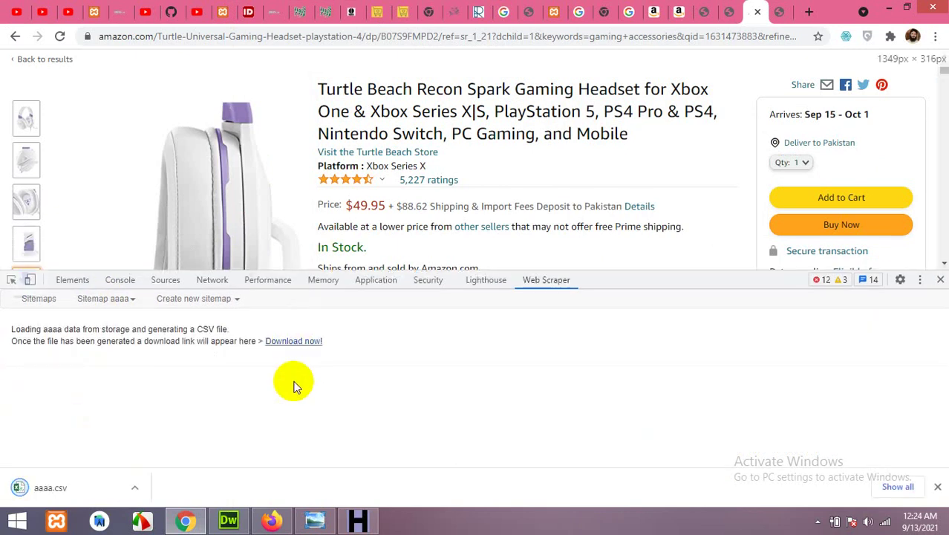
Step: Open the downloaded aaaa.csv in Excel, maximize the window and dismiss the activation wizard
left_click(58, 488)
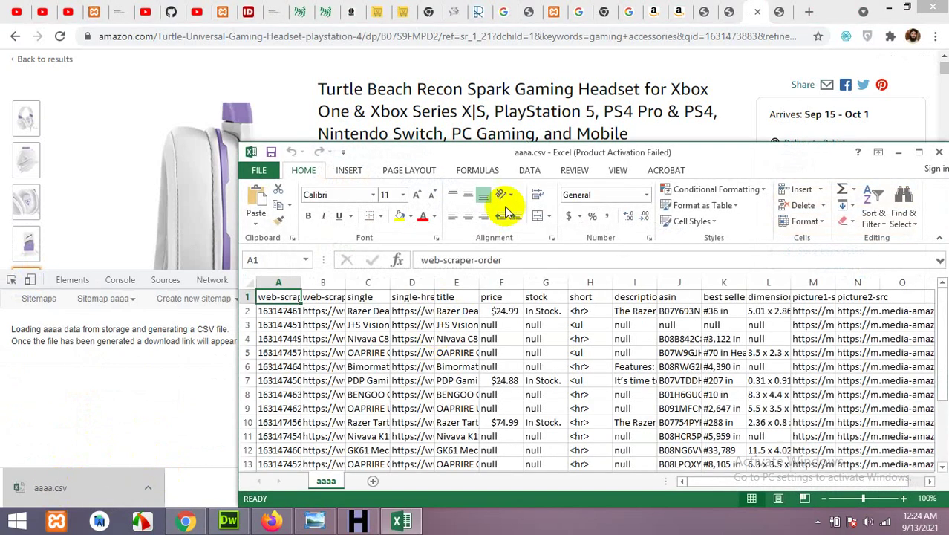
double_click(523, 155)
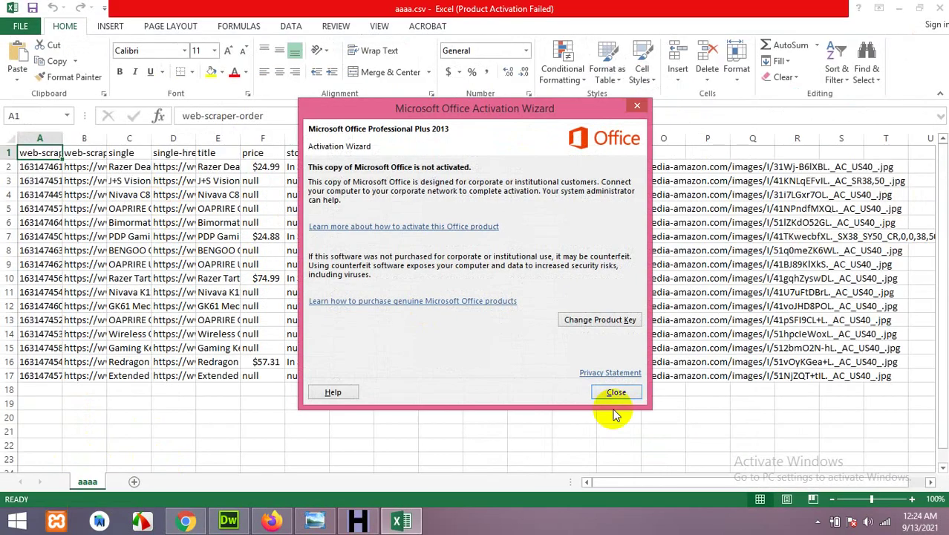
left_click(616, 391)
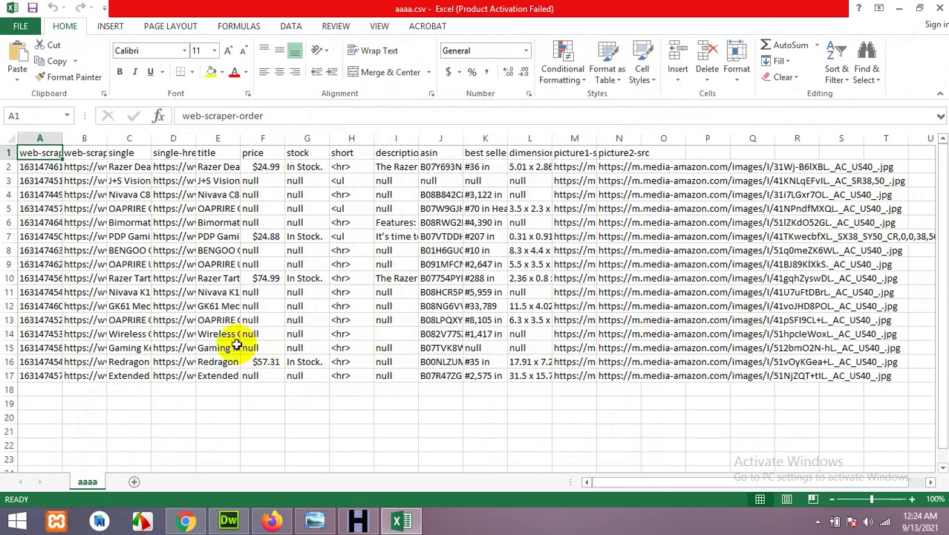
Step: Save the workbook to the Desktop as "amazon" in CSV (Comma delimited) format, keeping that format
left_click(20, 27)
left_click(33, 173)
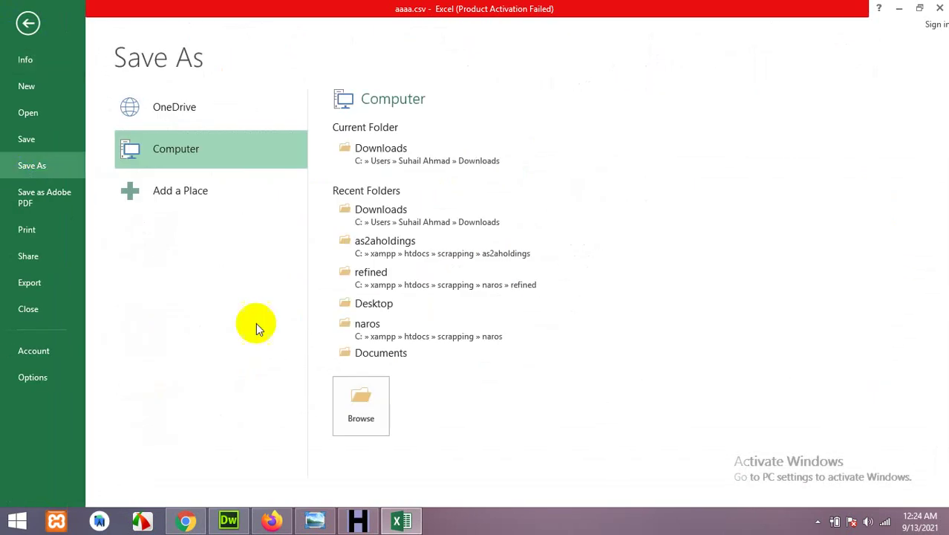
left_click(357, 406)
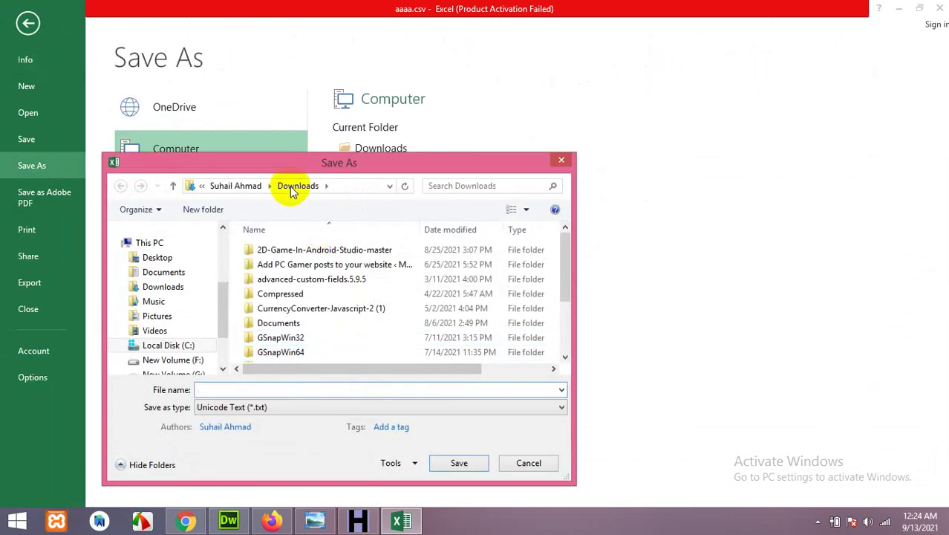
left_click(157, 259)
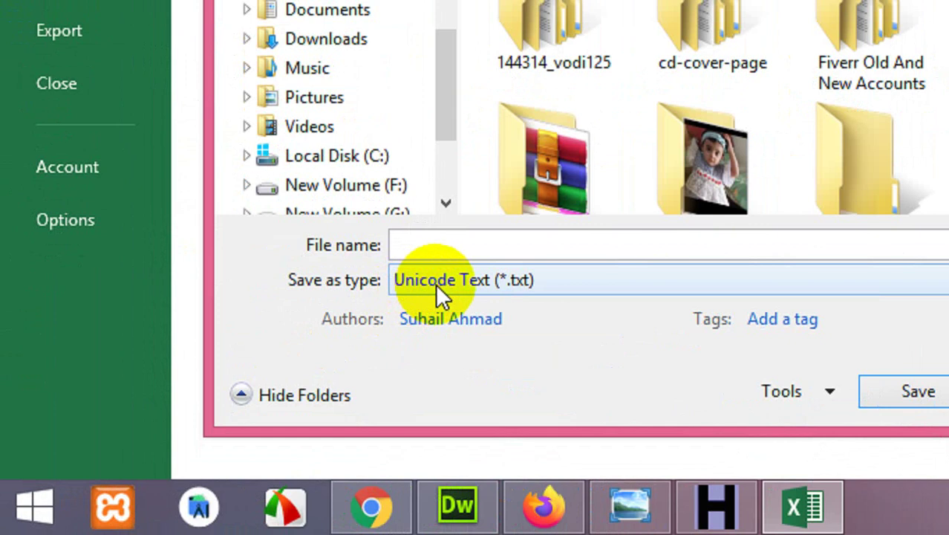
left_click(218, 409)
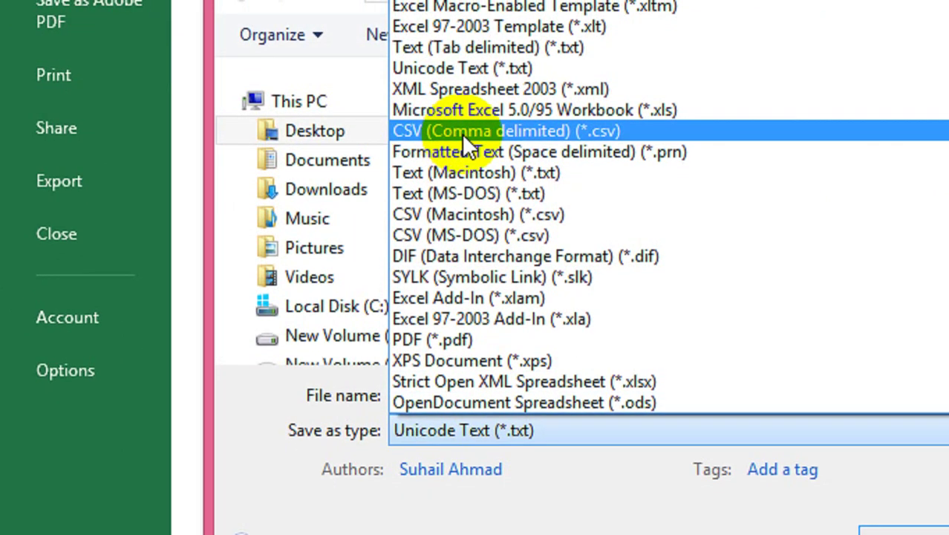
left_click(462, 117)
left_click(546, 396)
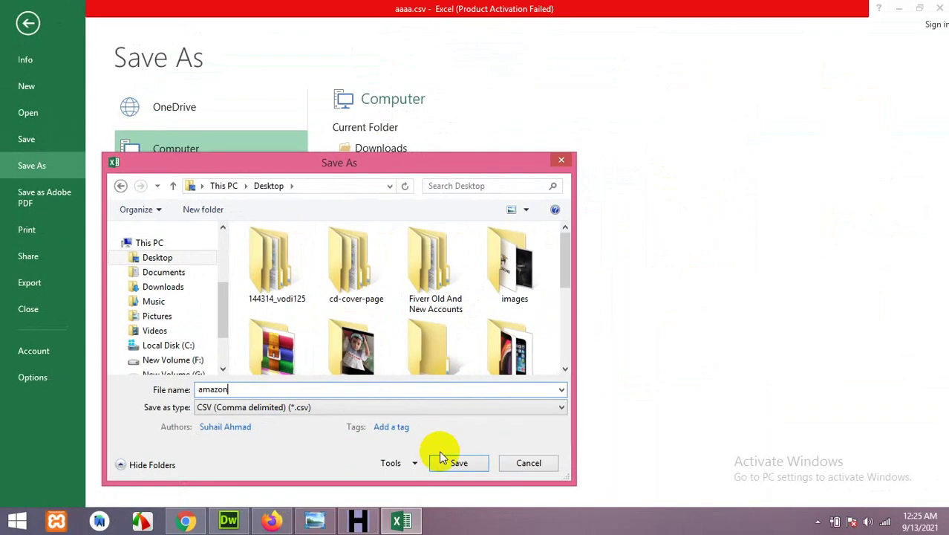
left_click(448, 463)
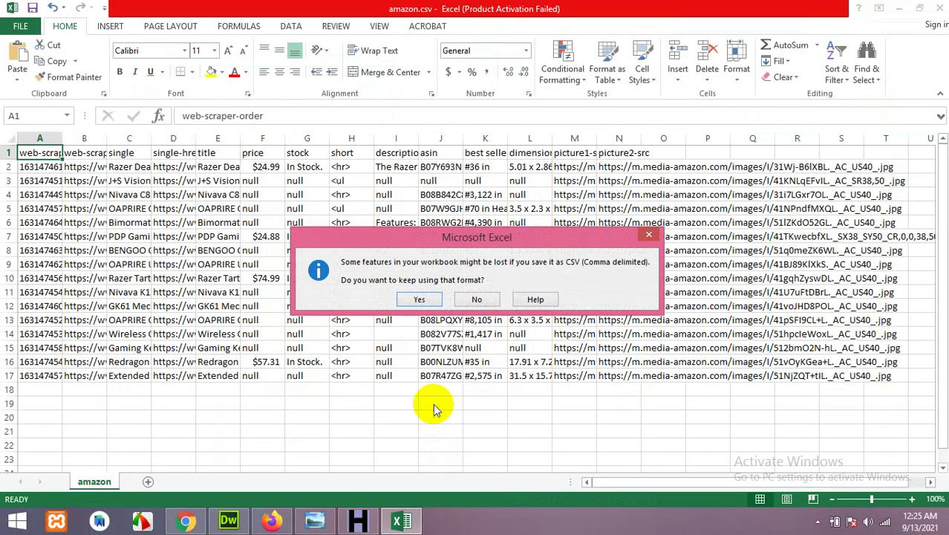
left_click(420, 300)
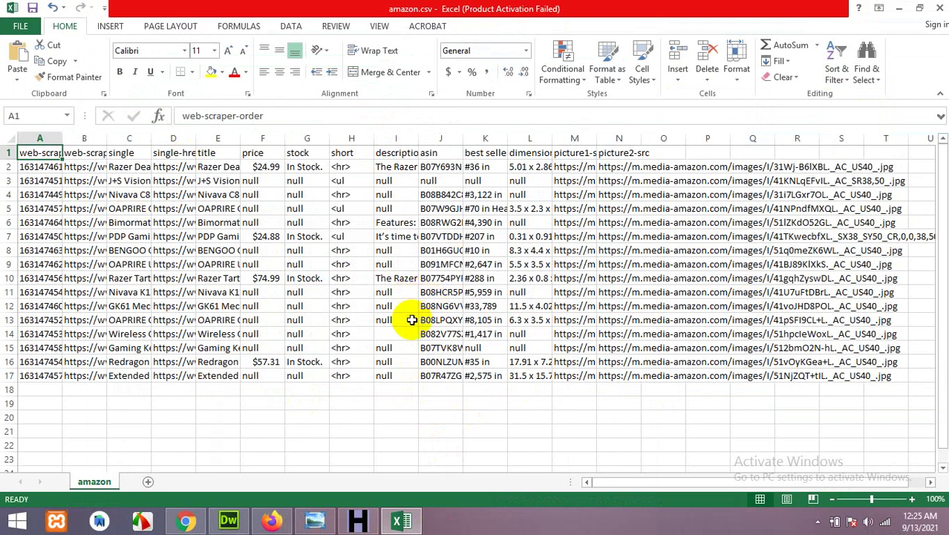
Step: Copy the size suffix "._AC_US40_" from the picture2-src URL in cell N2, leaving the cell unedited
left_click(569, 170)
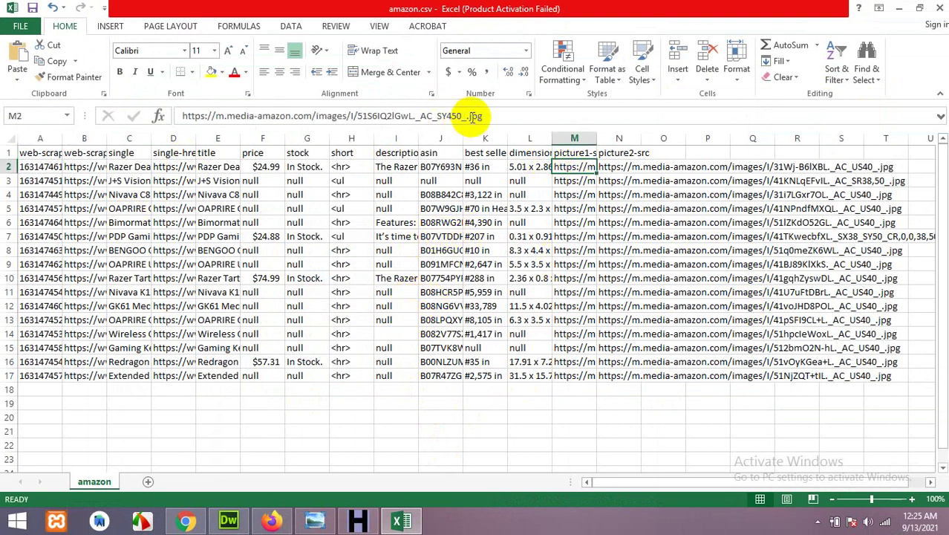
left_click(621, 167)
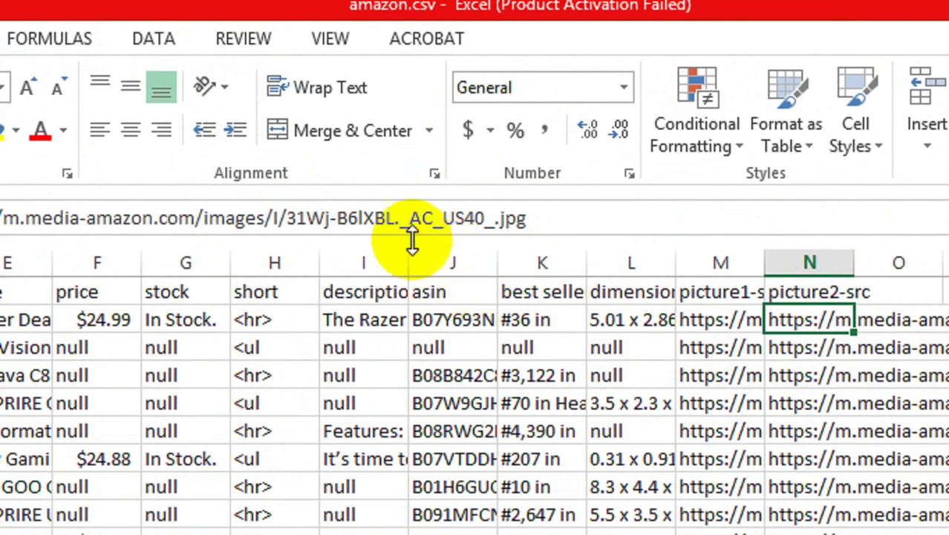
left_click(394, 218)
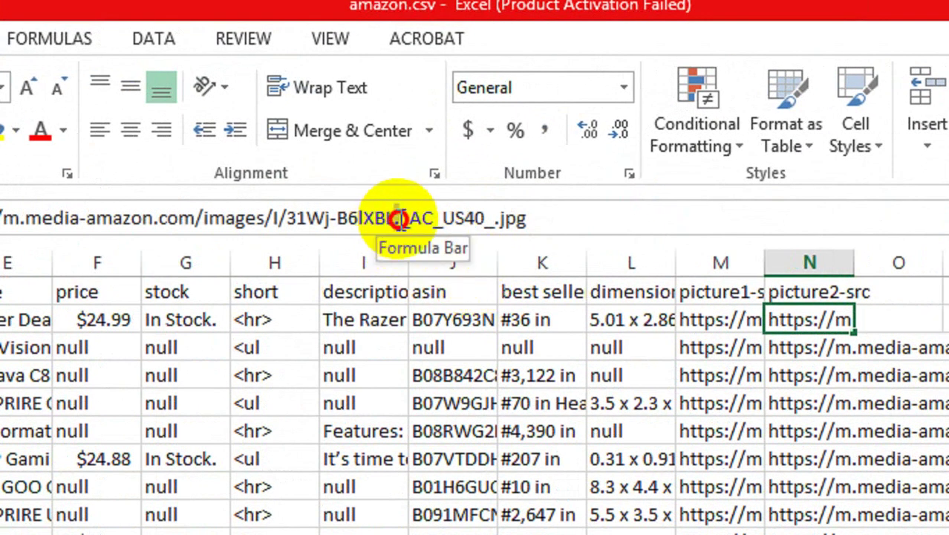
left_click_drag(395, 219, 495, 220)
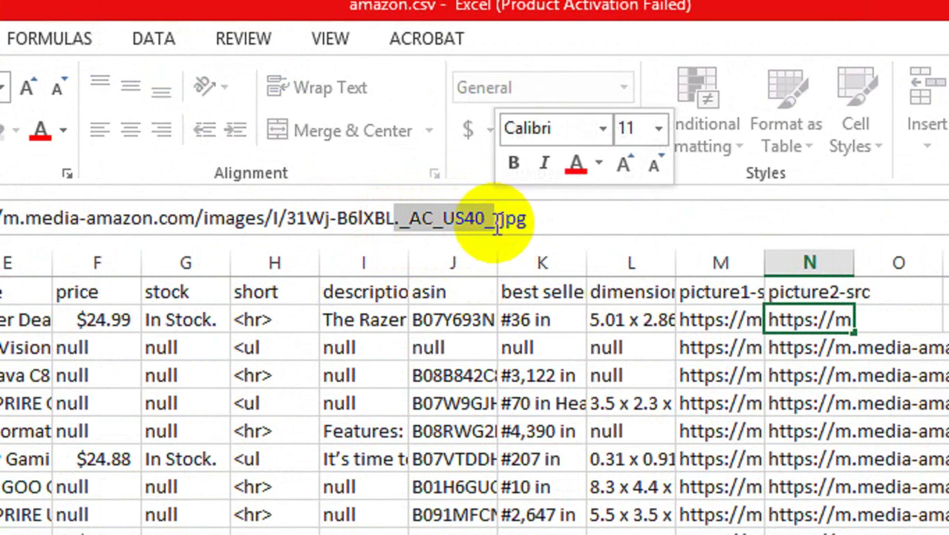
right_click(461, 219)
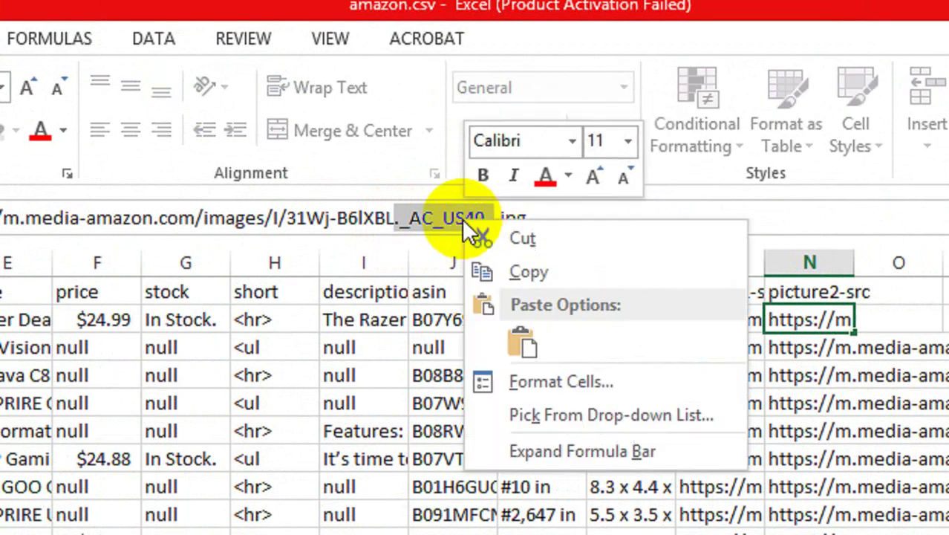
left_click(484, 260)
key("Escape")
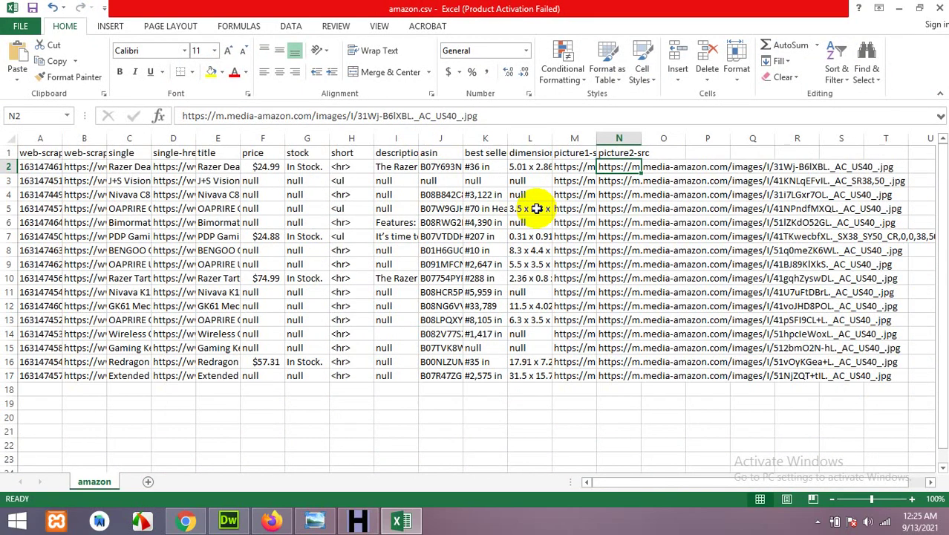
Step: Replace every "._AC_US40_" in the sheet with nothing and close Find and Replace
key("ctrl+f")
left_click(252, 325)
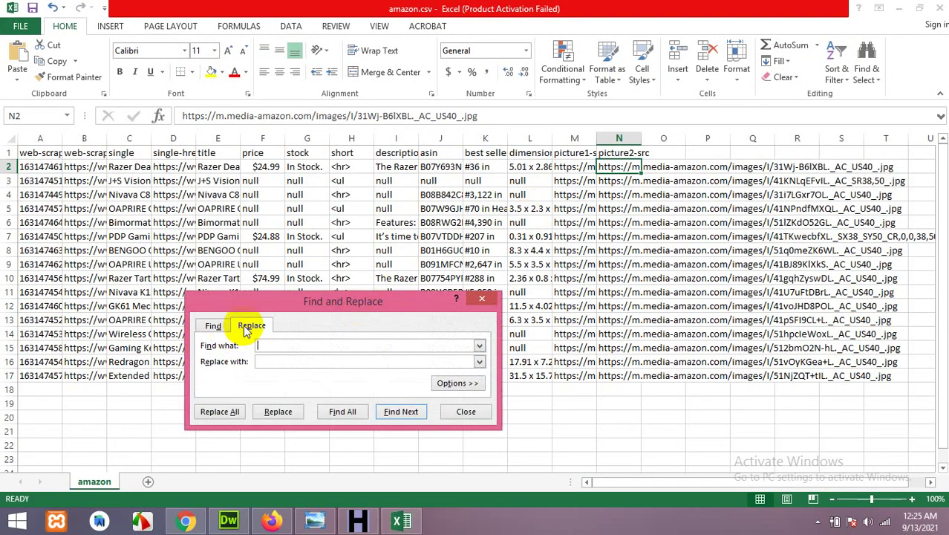
right_click(274, 345)
left_click(307, 388)
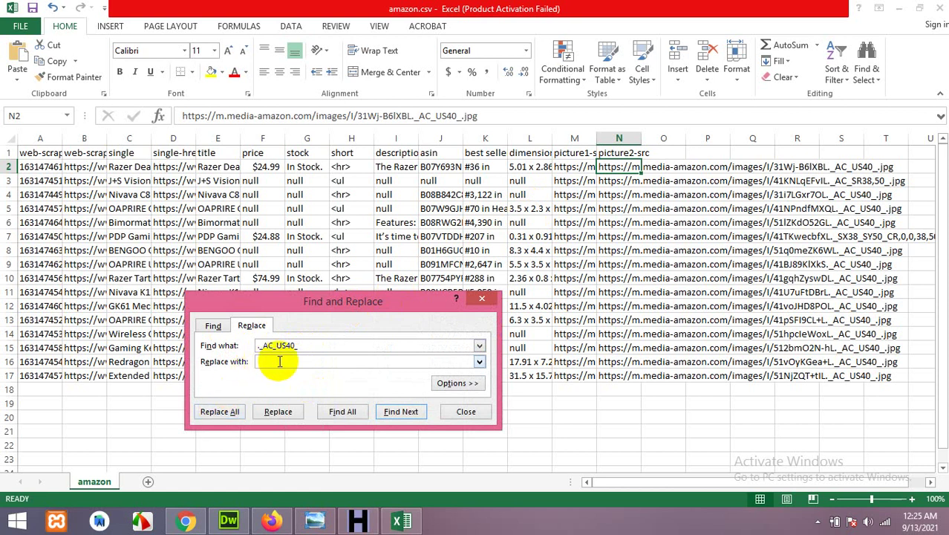
left_click(217, 413)
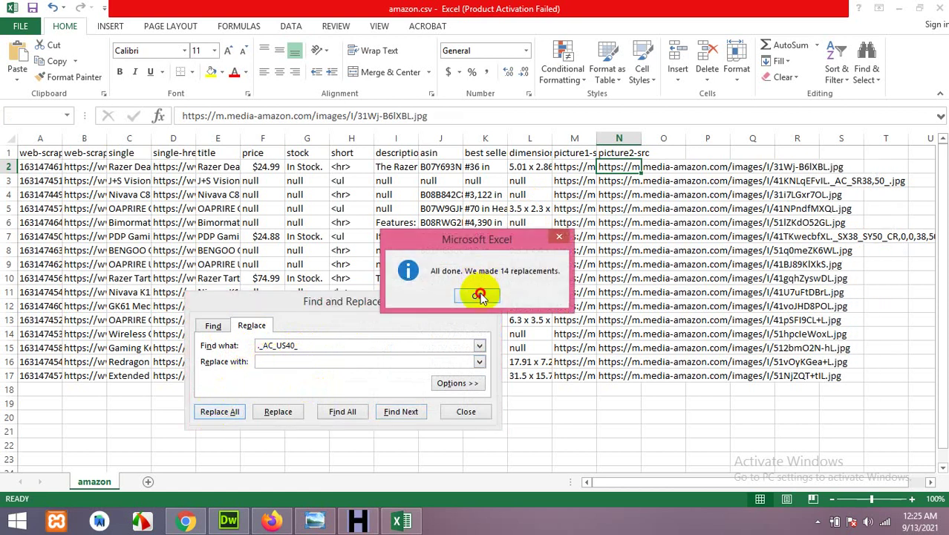
left_click(479, 295)
left_click(465, 411)
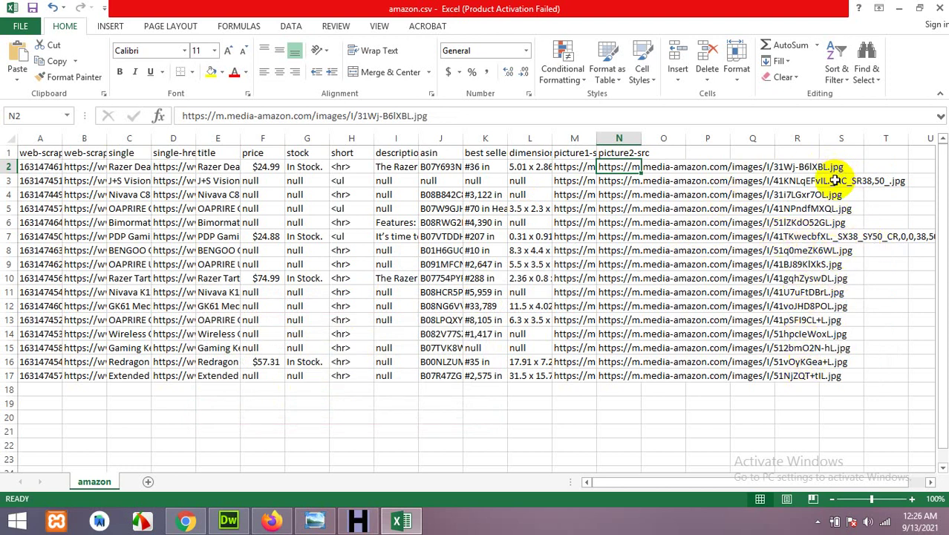
Step: Copy the size suffix "._AC_SR38,50_" from the picture2-src URL in cell N3, leaving the cell unedited
left_click(613, 180)
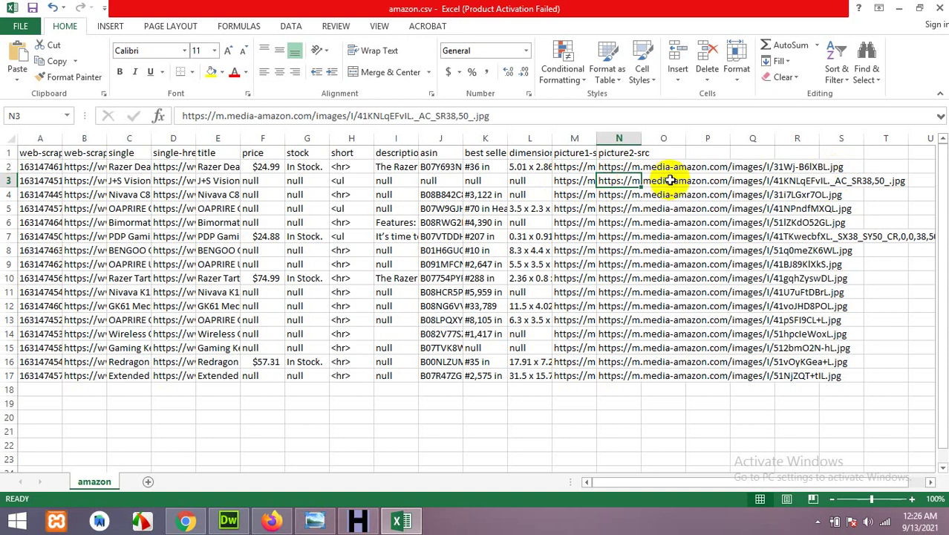
left_click_drag(416, 116, 473, 117)
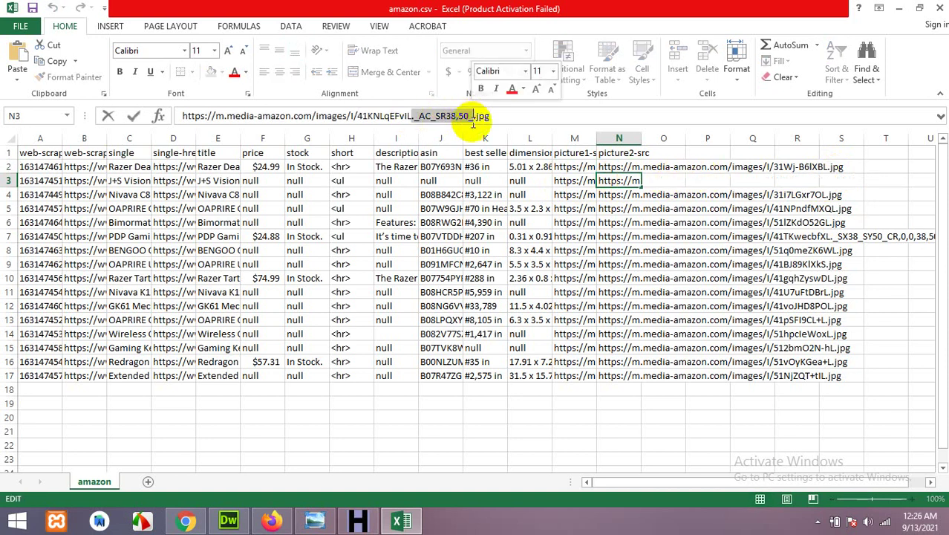
right_click(462, 116)
left_click(482, 141)
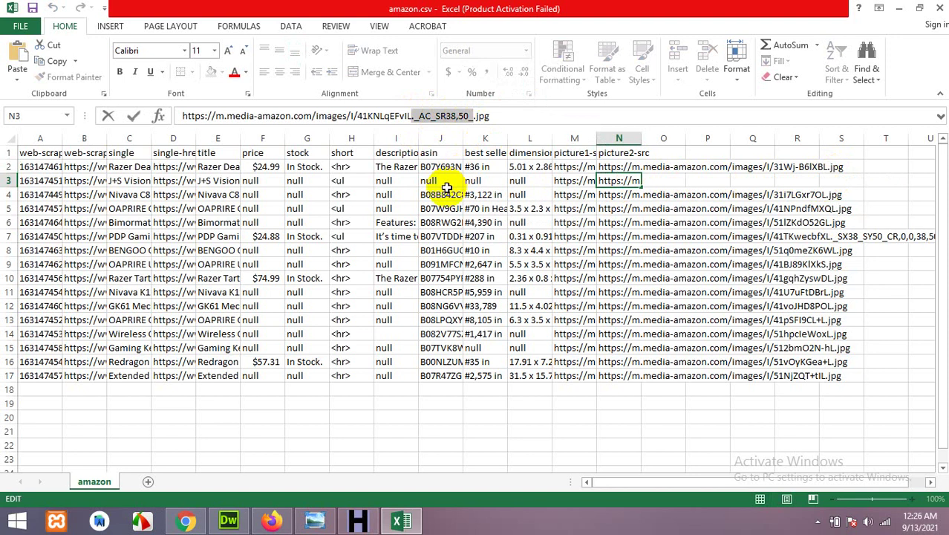
key("Escape")
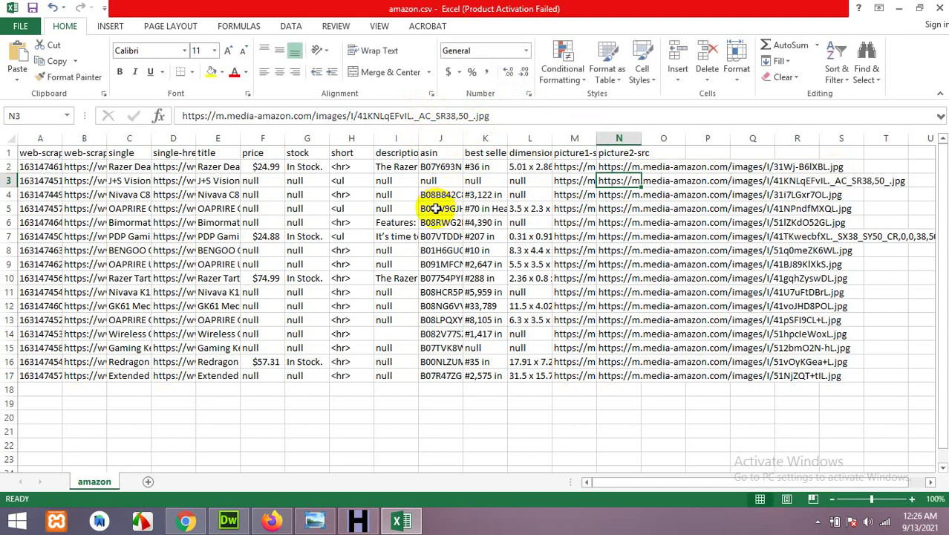
Step: Replace every "._AC_SR38,50_" in the sheet with nothing
key("ctrl+h")
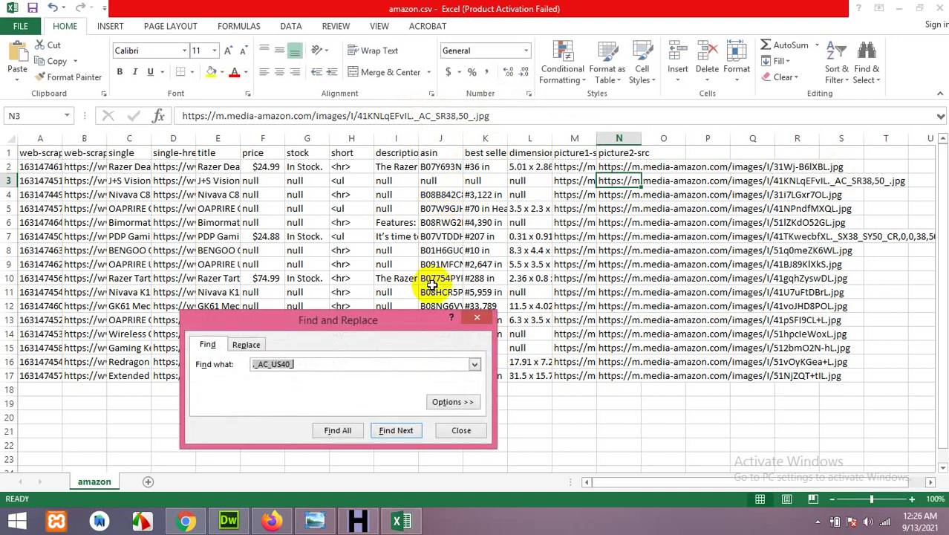
right_click(307, 364)
left_click(340, 404)
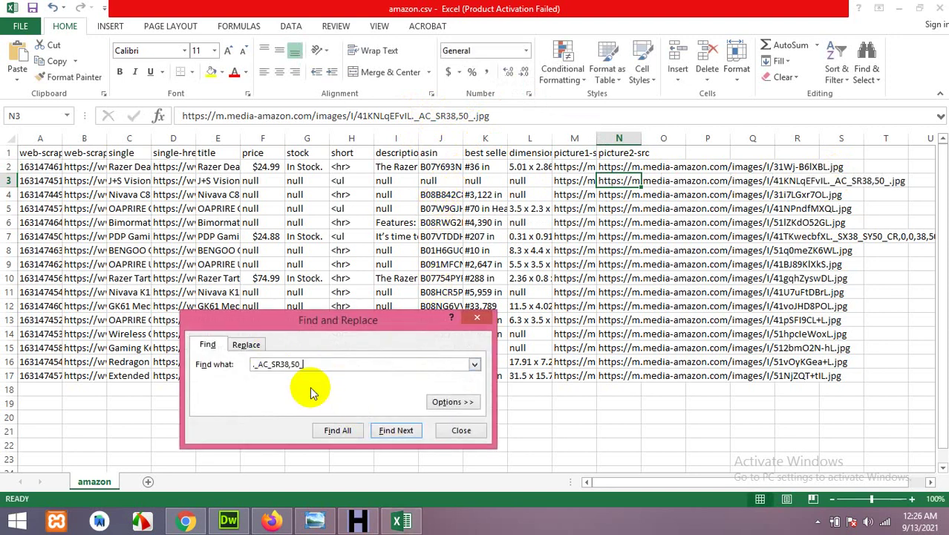
left_click(247, 344)
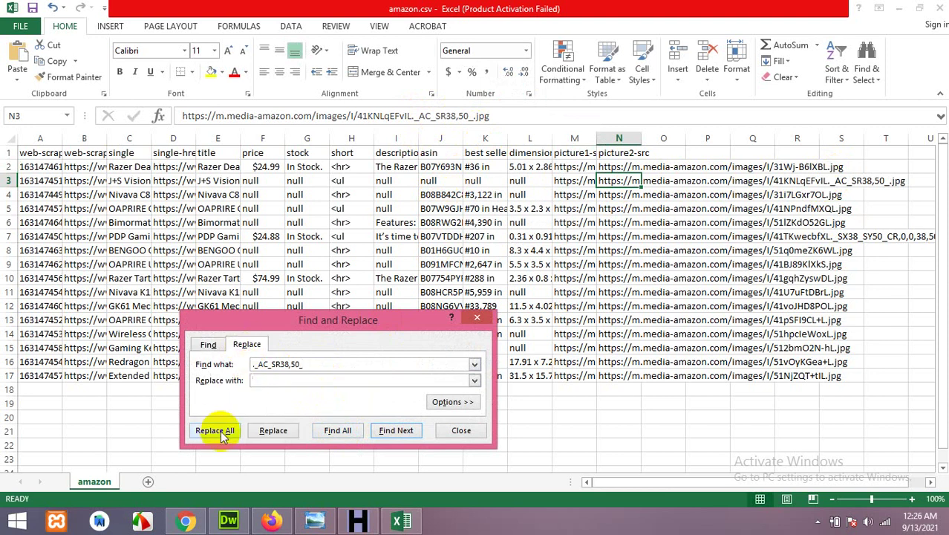
left_click(223, 435)
left_click(480, 294)
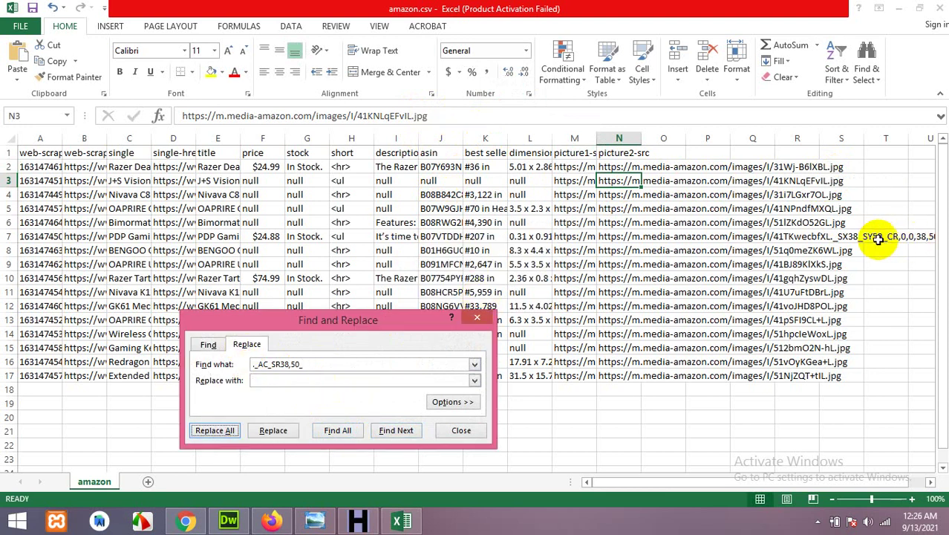
Step: Cut "._SX38_SY50_CR,0,0,38,50_" out of the picture URL in cell N7 and save the workbook, keeping the CSV format
left_click(577, 236)
left_click(648, 240)
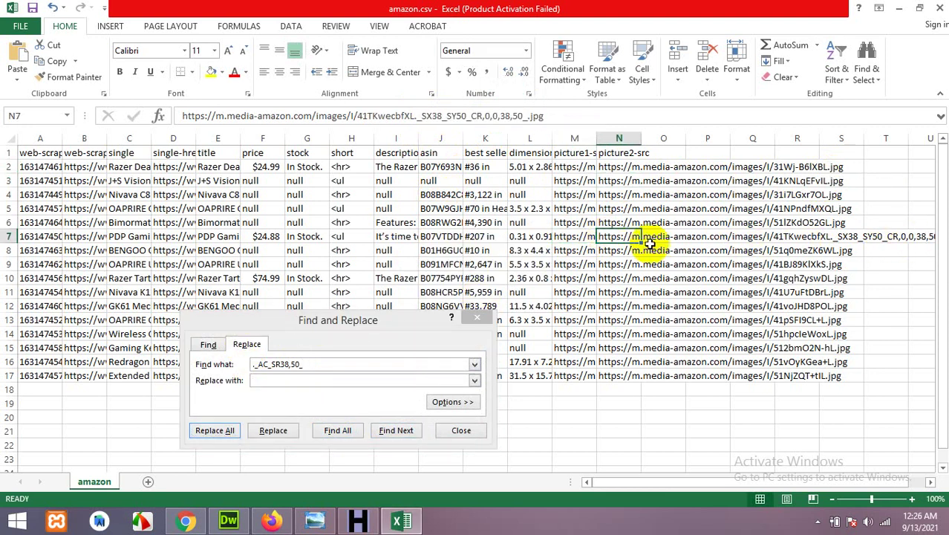
left_click_drag(416, 116, 524, 136)
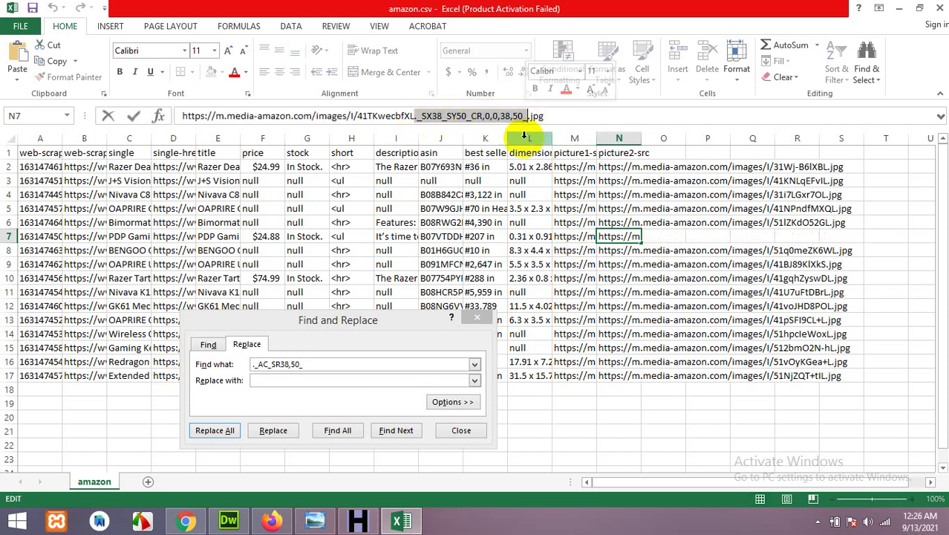
key("ctrl+x")
key("Return")
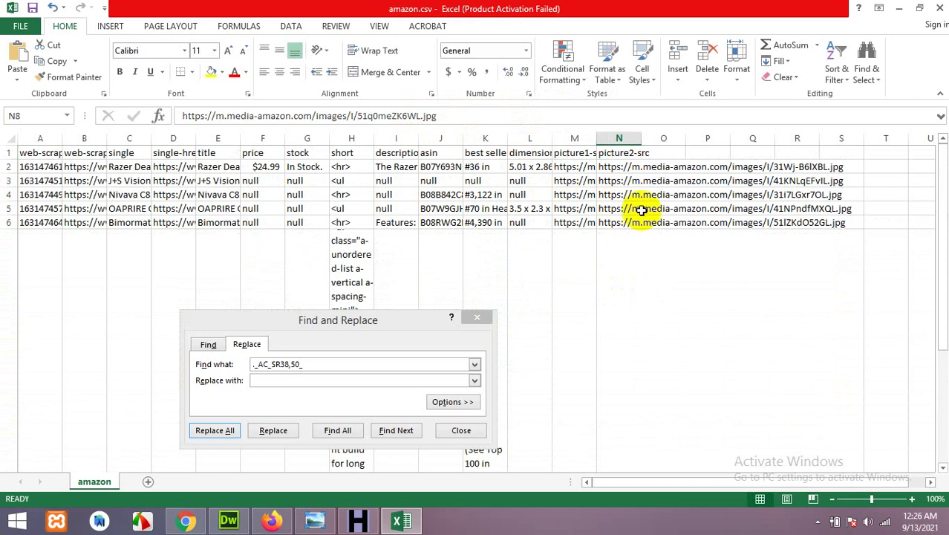
key("ctrl+s")
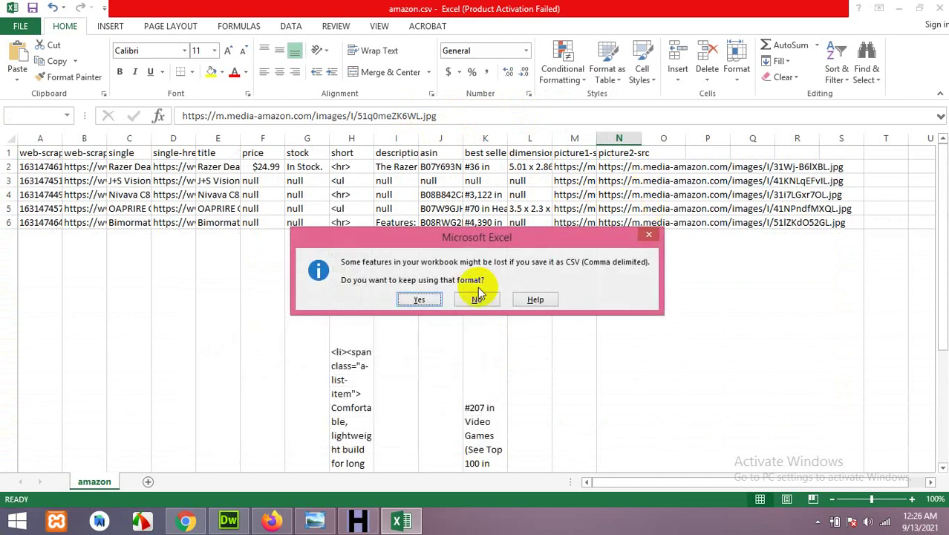
left_click(433, 297)
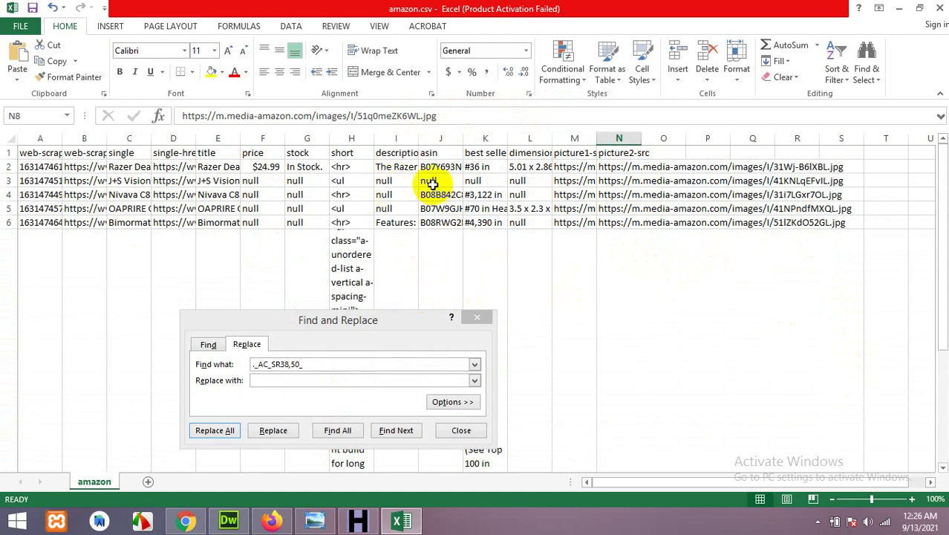
Step: Copy the product link from cell D3, switch to Chrome and open the link in the current tab
left_click(166, 180)
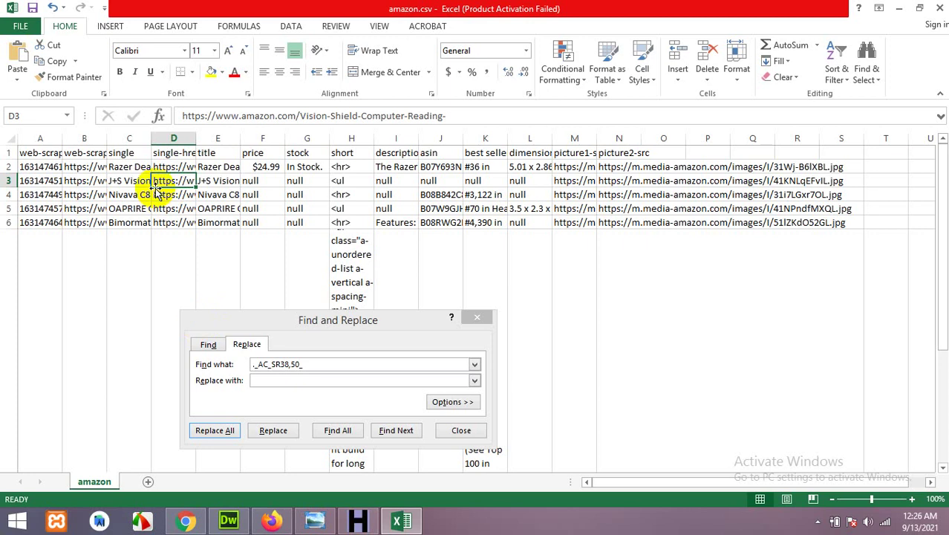
right_click(166, 184)
left_click(186, 206)
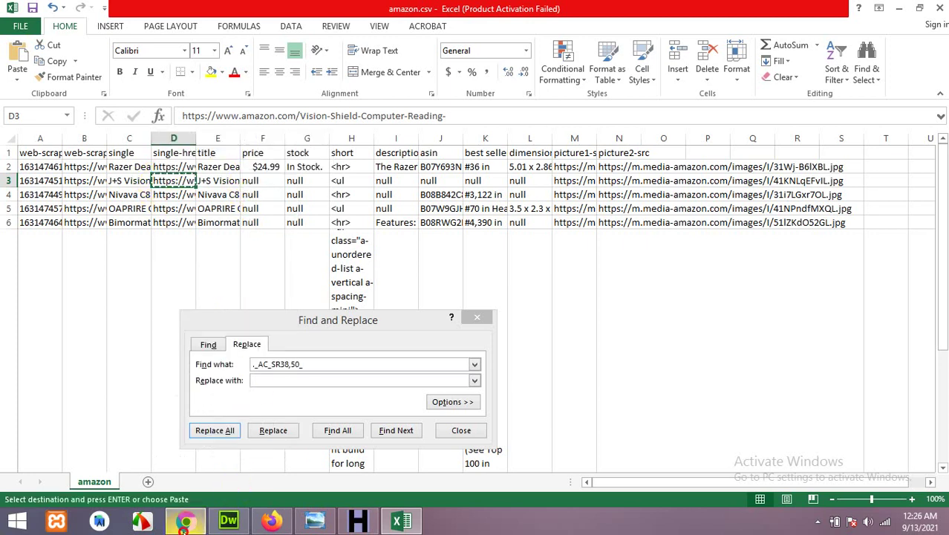
left_click(186, 522)
left_click(229, 36)
right_click(230, 33)
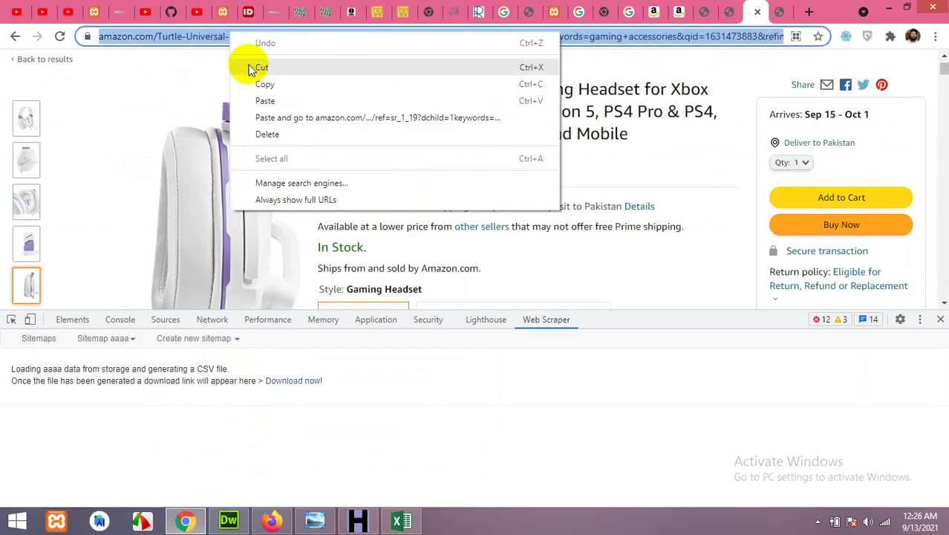
left_click(265, 117)
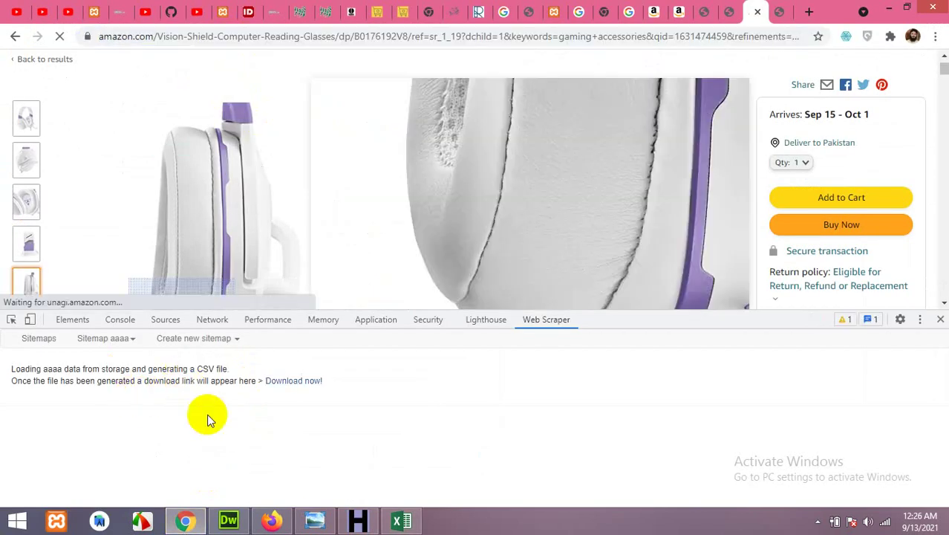
Step: Open the selectors of sitemap "aaaa", preview the description selector's data on this product page and close the preview
left_click(119, 339)
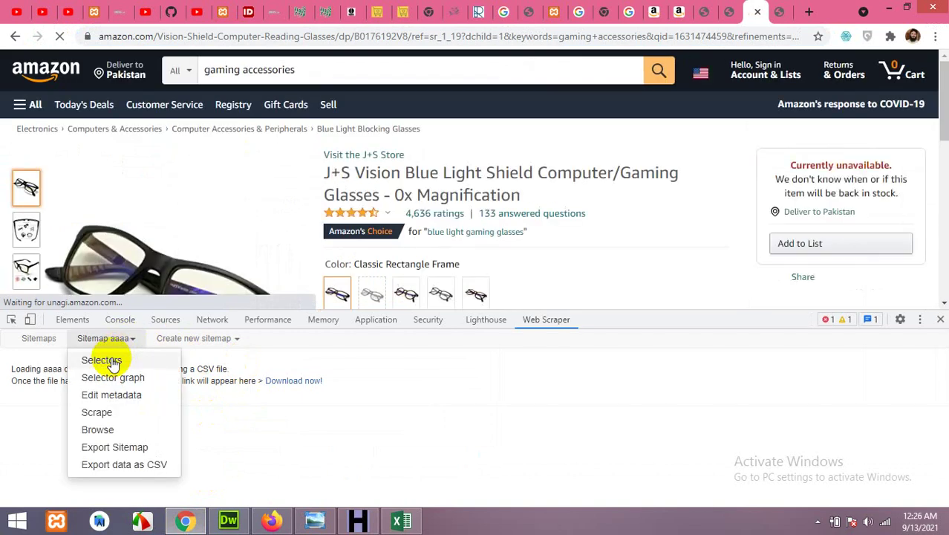
left_click(110, 361)
scroll(74, 450, "down", 2)
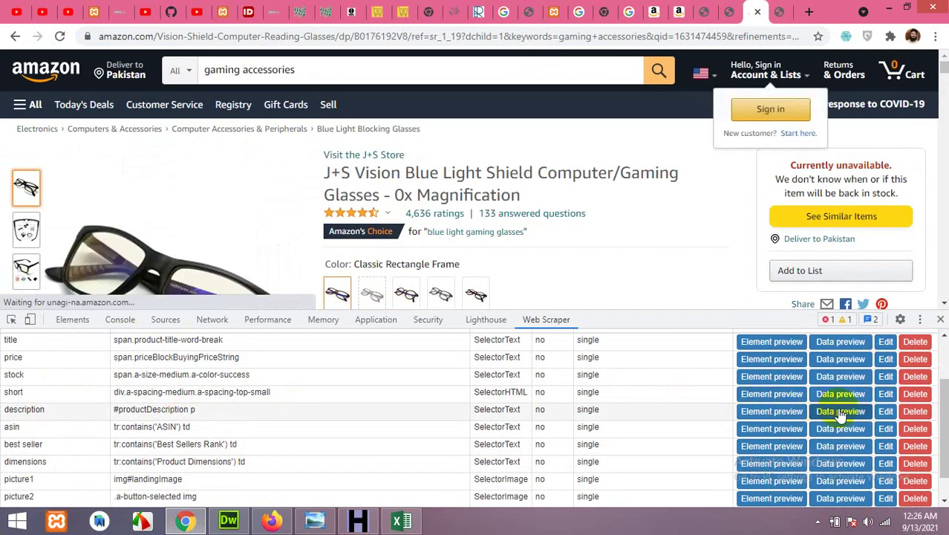
left_click(840, 412)
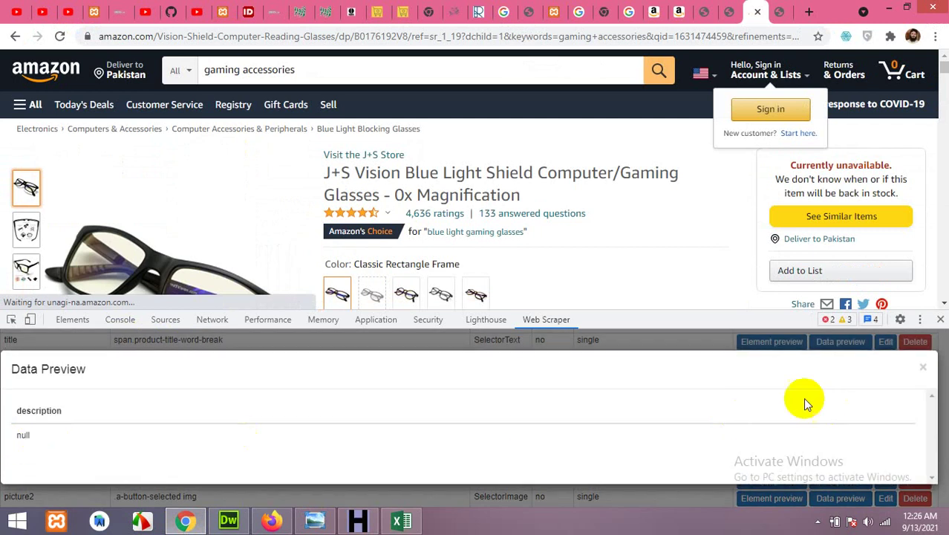
left_click(924, 367)
Step: Examine the product description and product details on the glasses' Amazon page, and return to the workbook in Excel
scroll(388, 186, "down", 15)
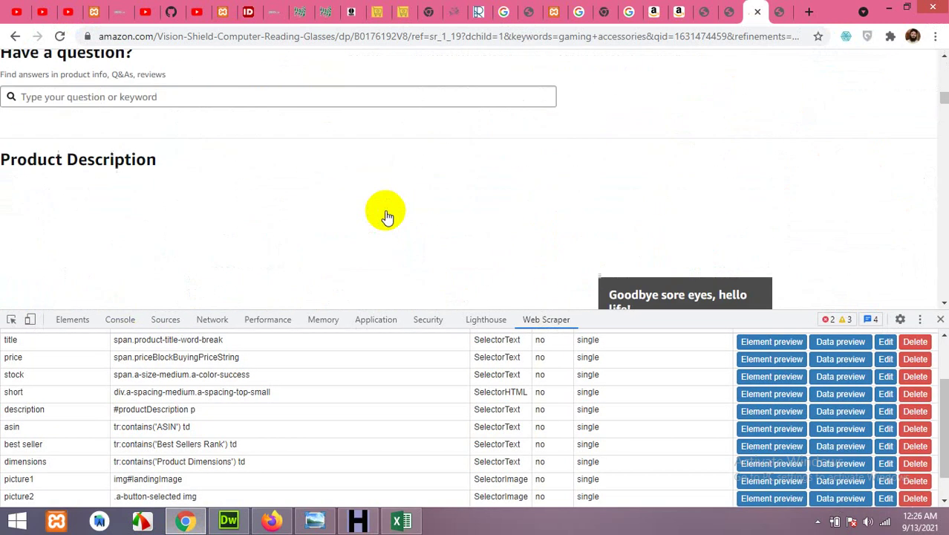
scroll(383, 215, "down", 20)
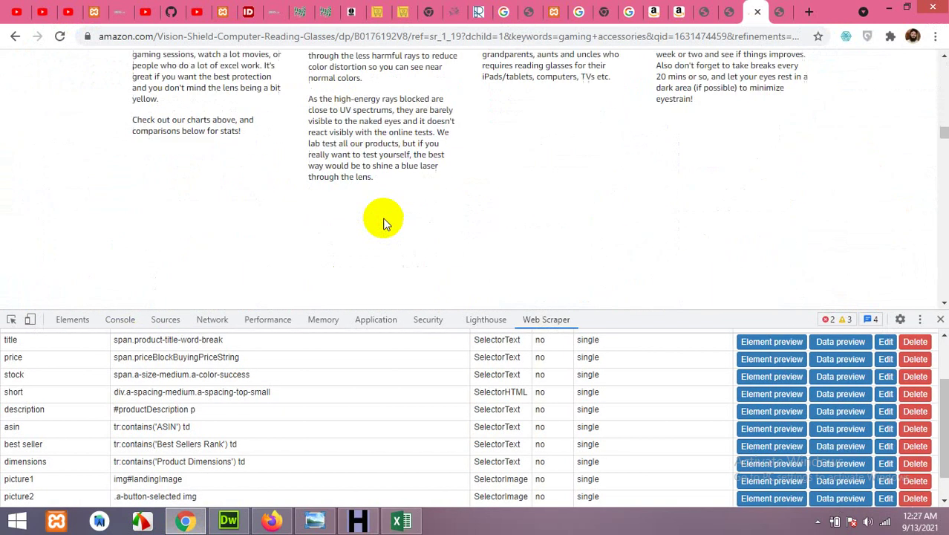
scroll(380, 221, "down", 10)
scroll(375, 222, "up", 5)
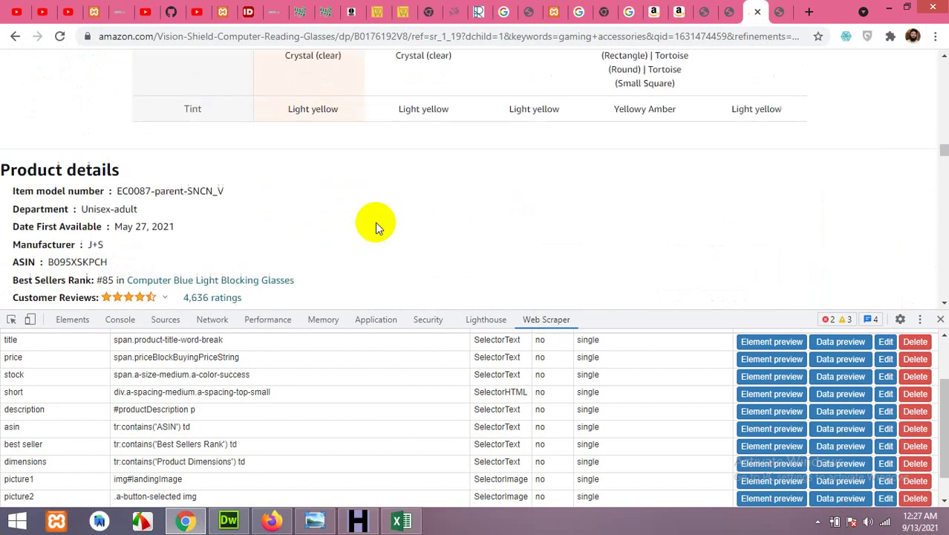
scroll(349, 229, "down", 10)
scroll(346, 229, "up", 10)
scroll(345, 229, "up", 15)
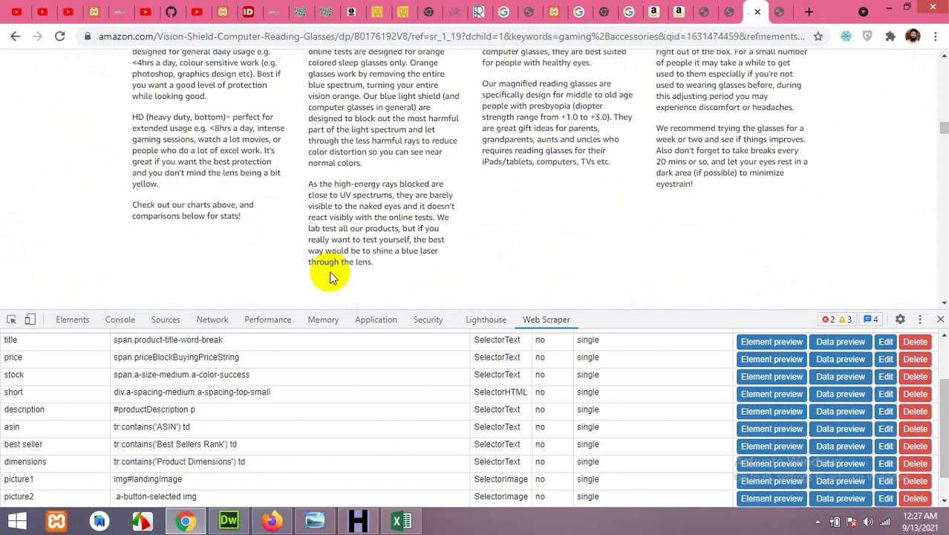
left_click(402, 520)
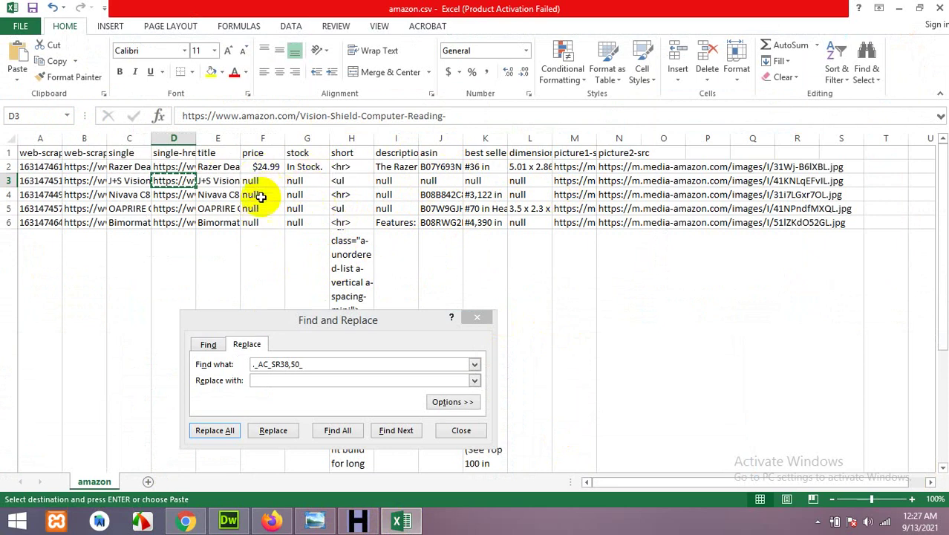
Step: Switch to Chrome, examine the price and stock availability on the J+S Vision glasses' Amazon page, and return to the workbook in Excel
left_click(273, 521)
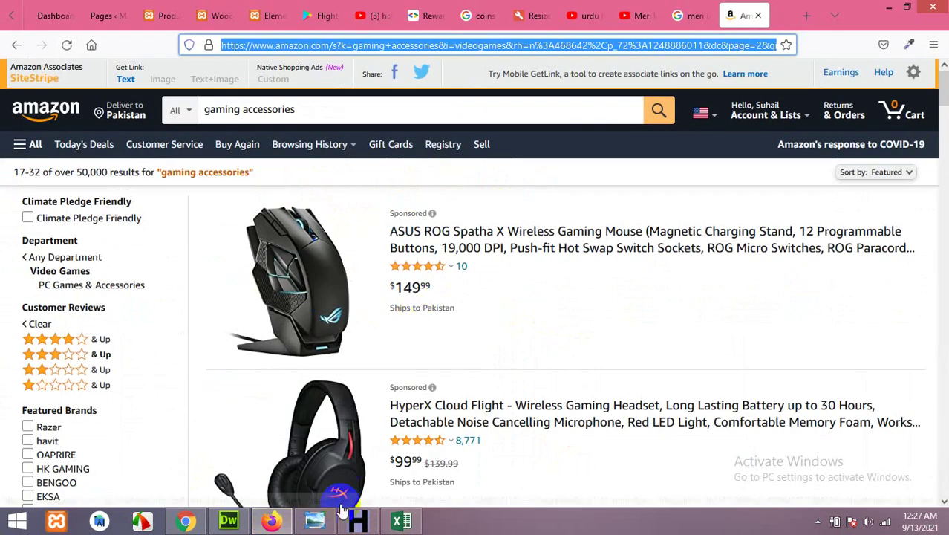
left_click(186, 520)
scroll(383, 252, "up", 15)
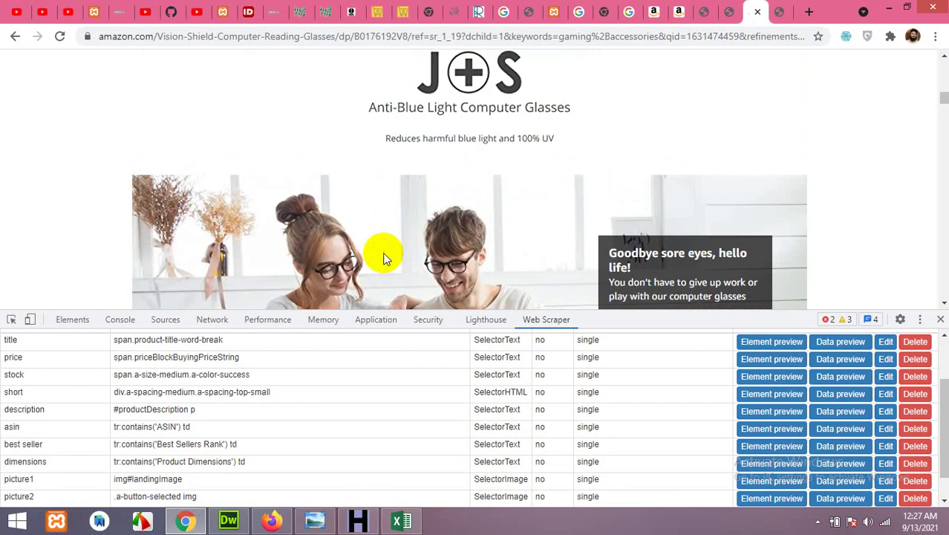
scroll(380, 252, "up", 5)
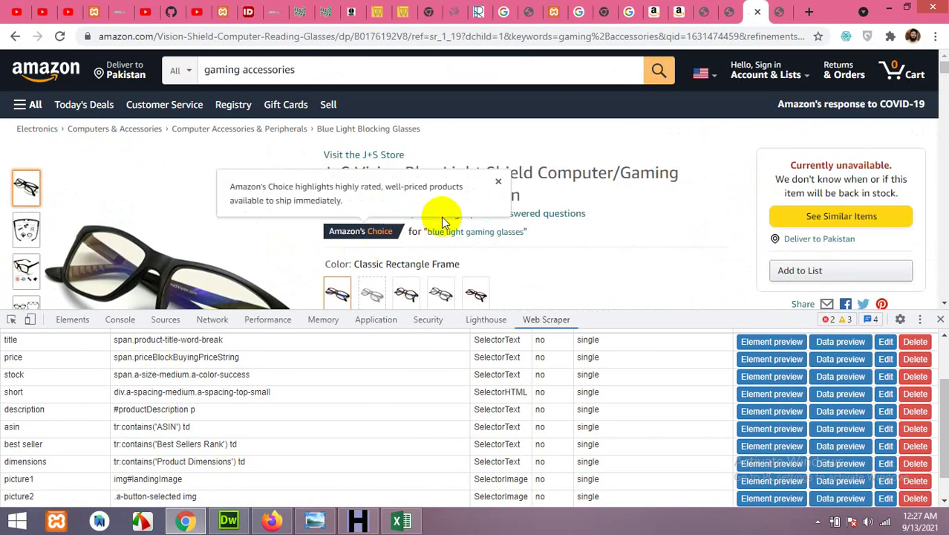
scroll(569, 242, "down", 1)
scroll(547, 195, "down", 6)
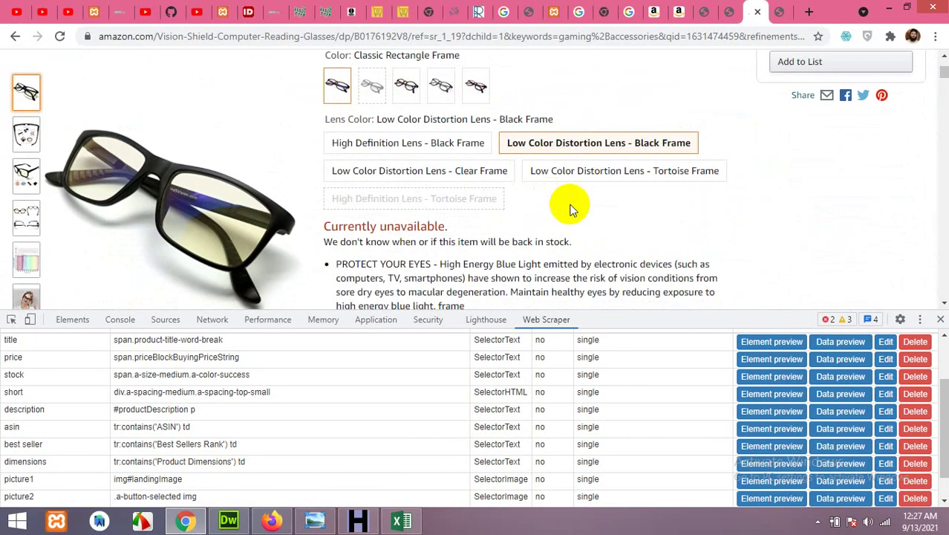
scroll(381, 212, "up", 3)
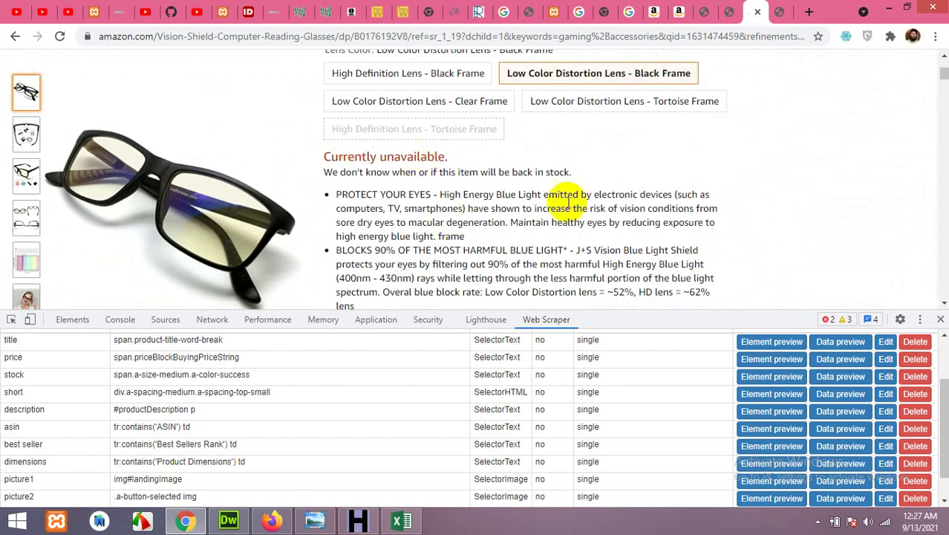
scroll(547, 196, "up", 2)
scroll(534, 293, "up", 1)
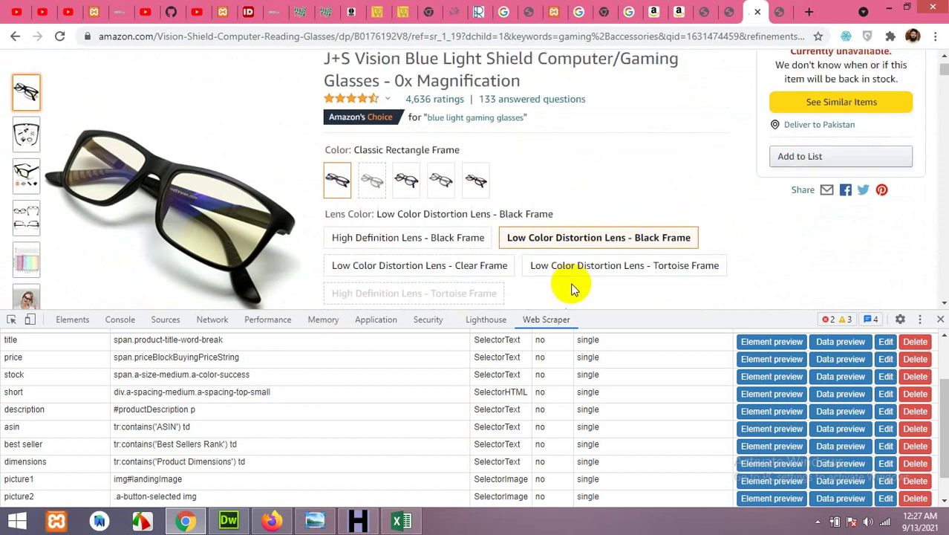
scroll(648, 245, "up", 1)
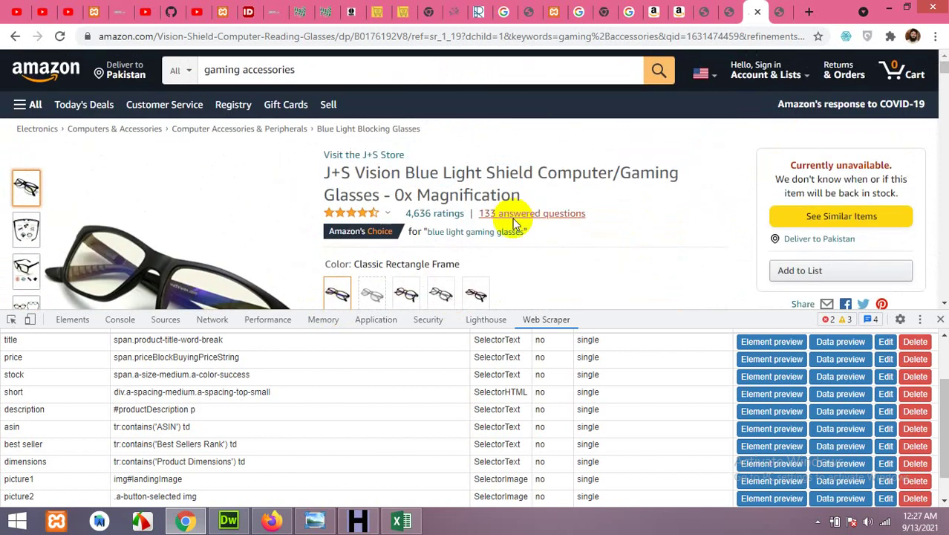
left_click(401, 521)
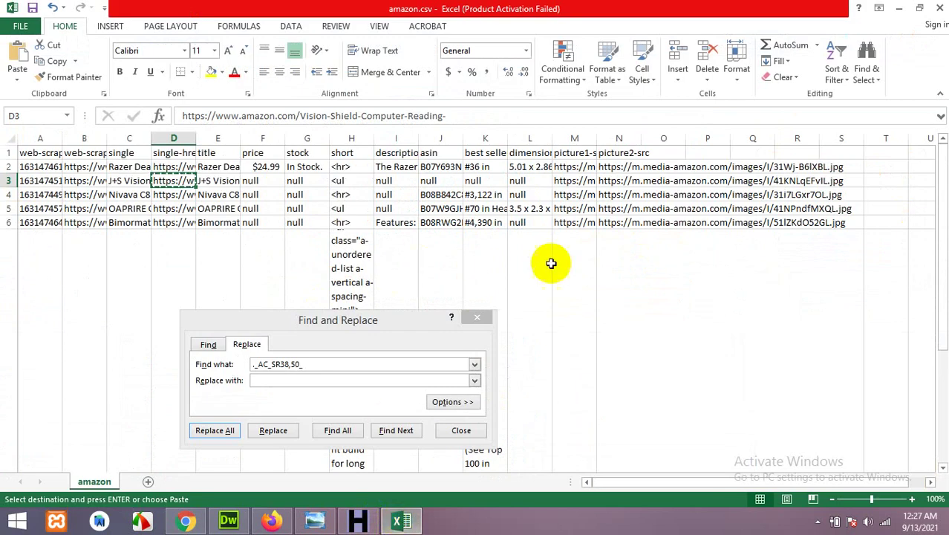